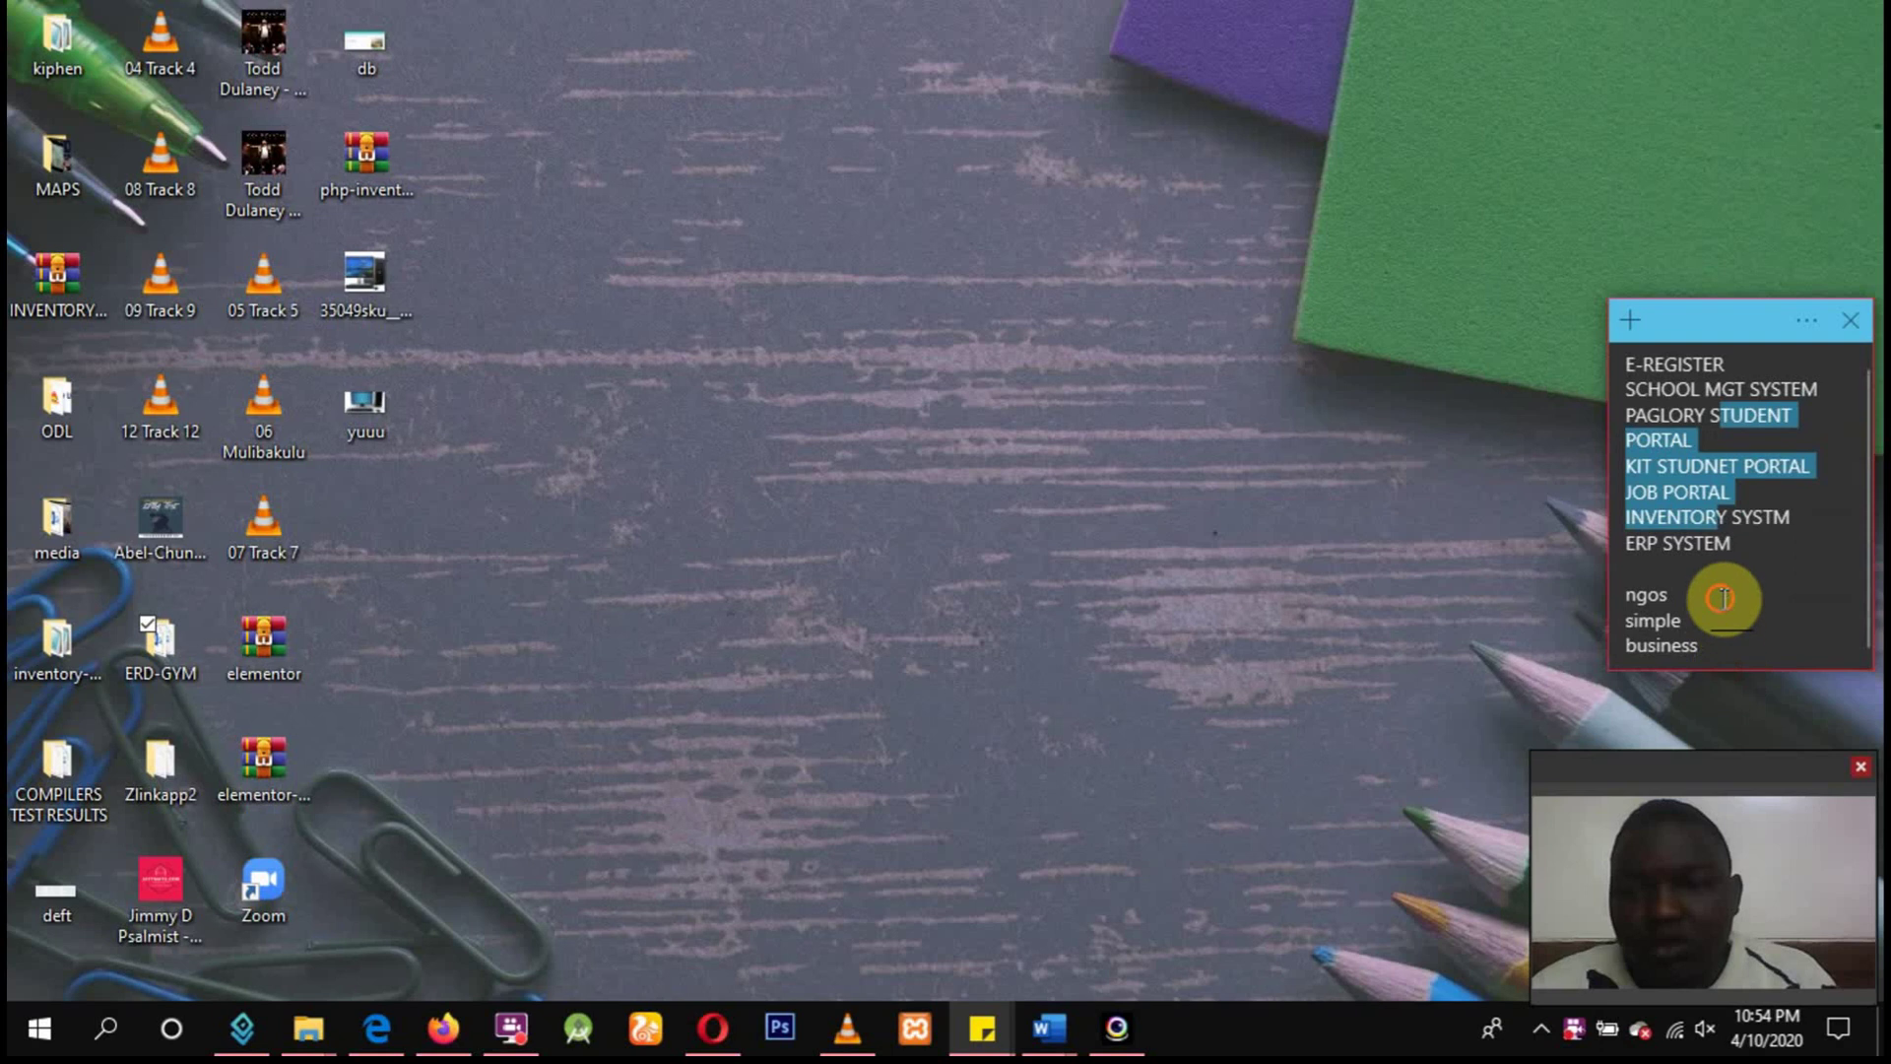
Clear the sticky-note selection and launch XAMPP Control Panel v3.2.2 from the taskbar.
left_click(1724, 598)
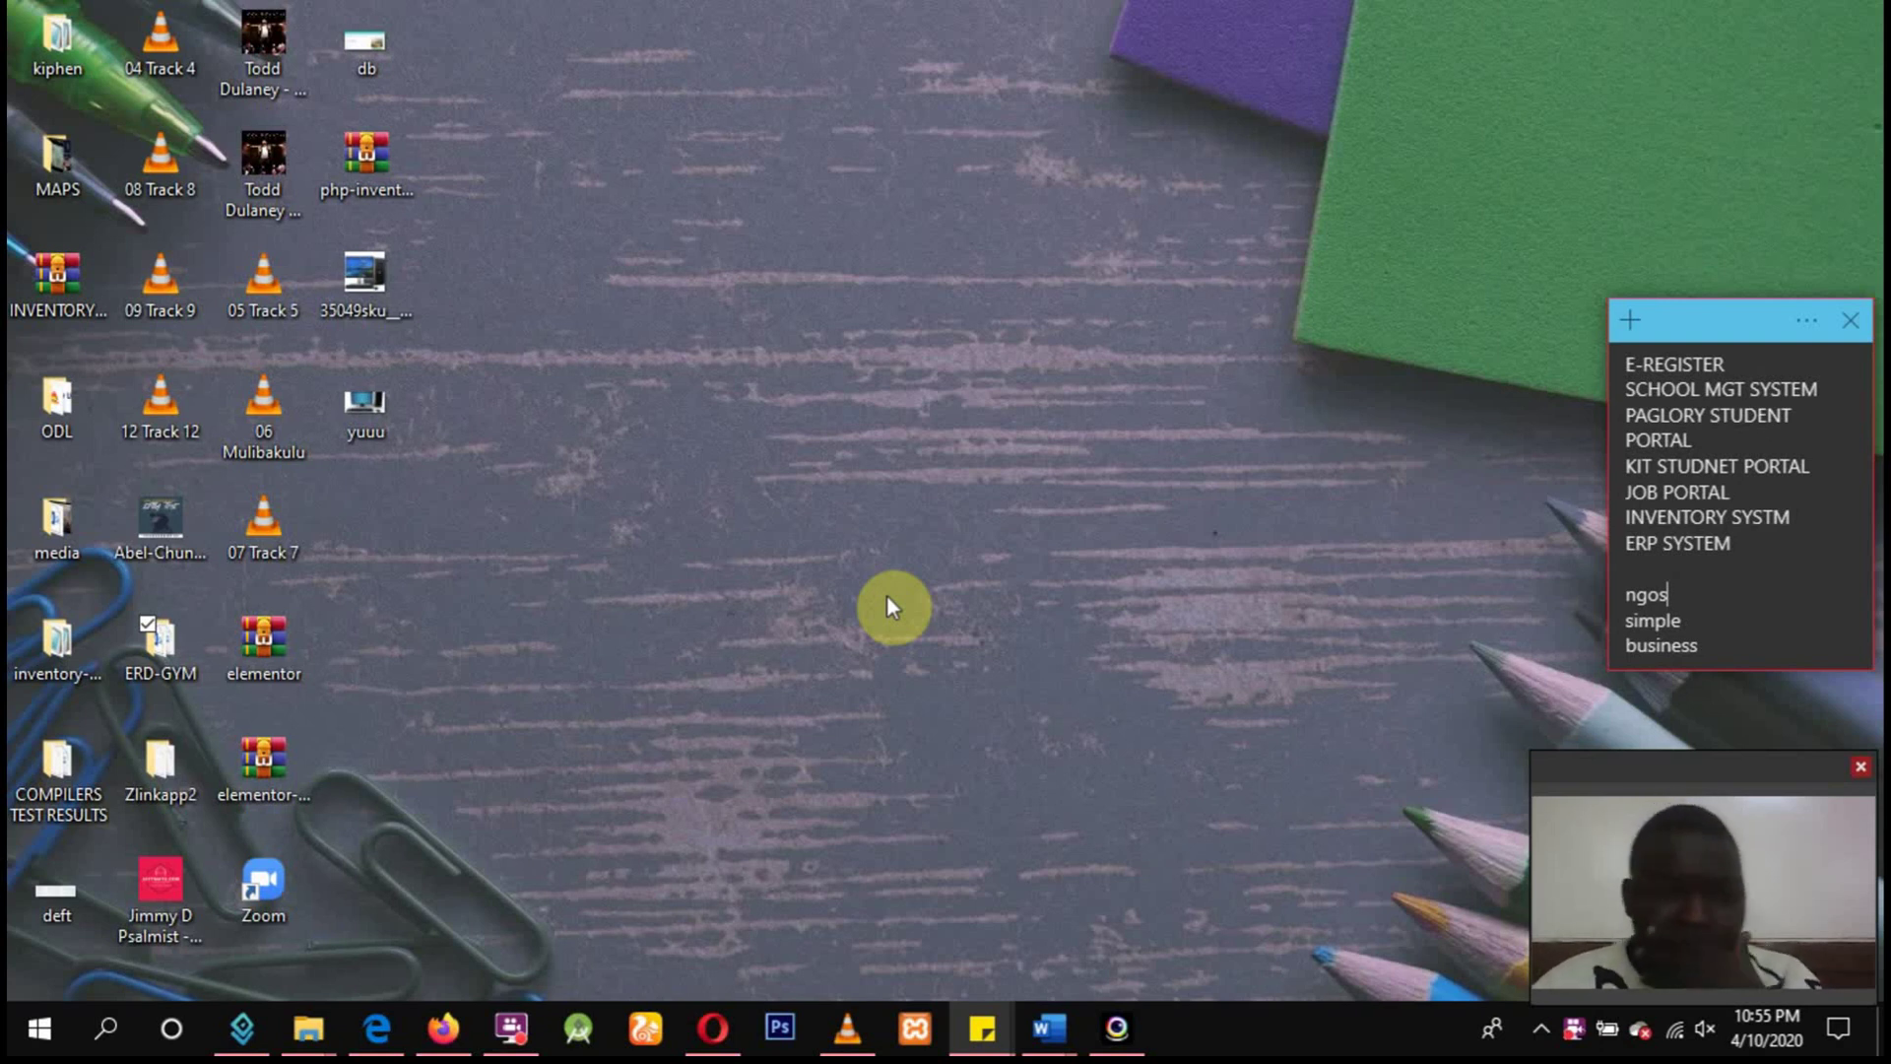
left_click(907, 1032)
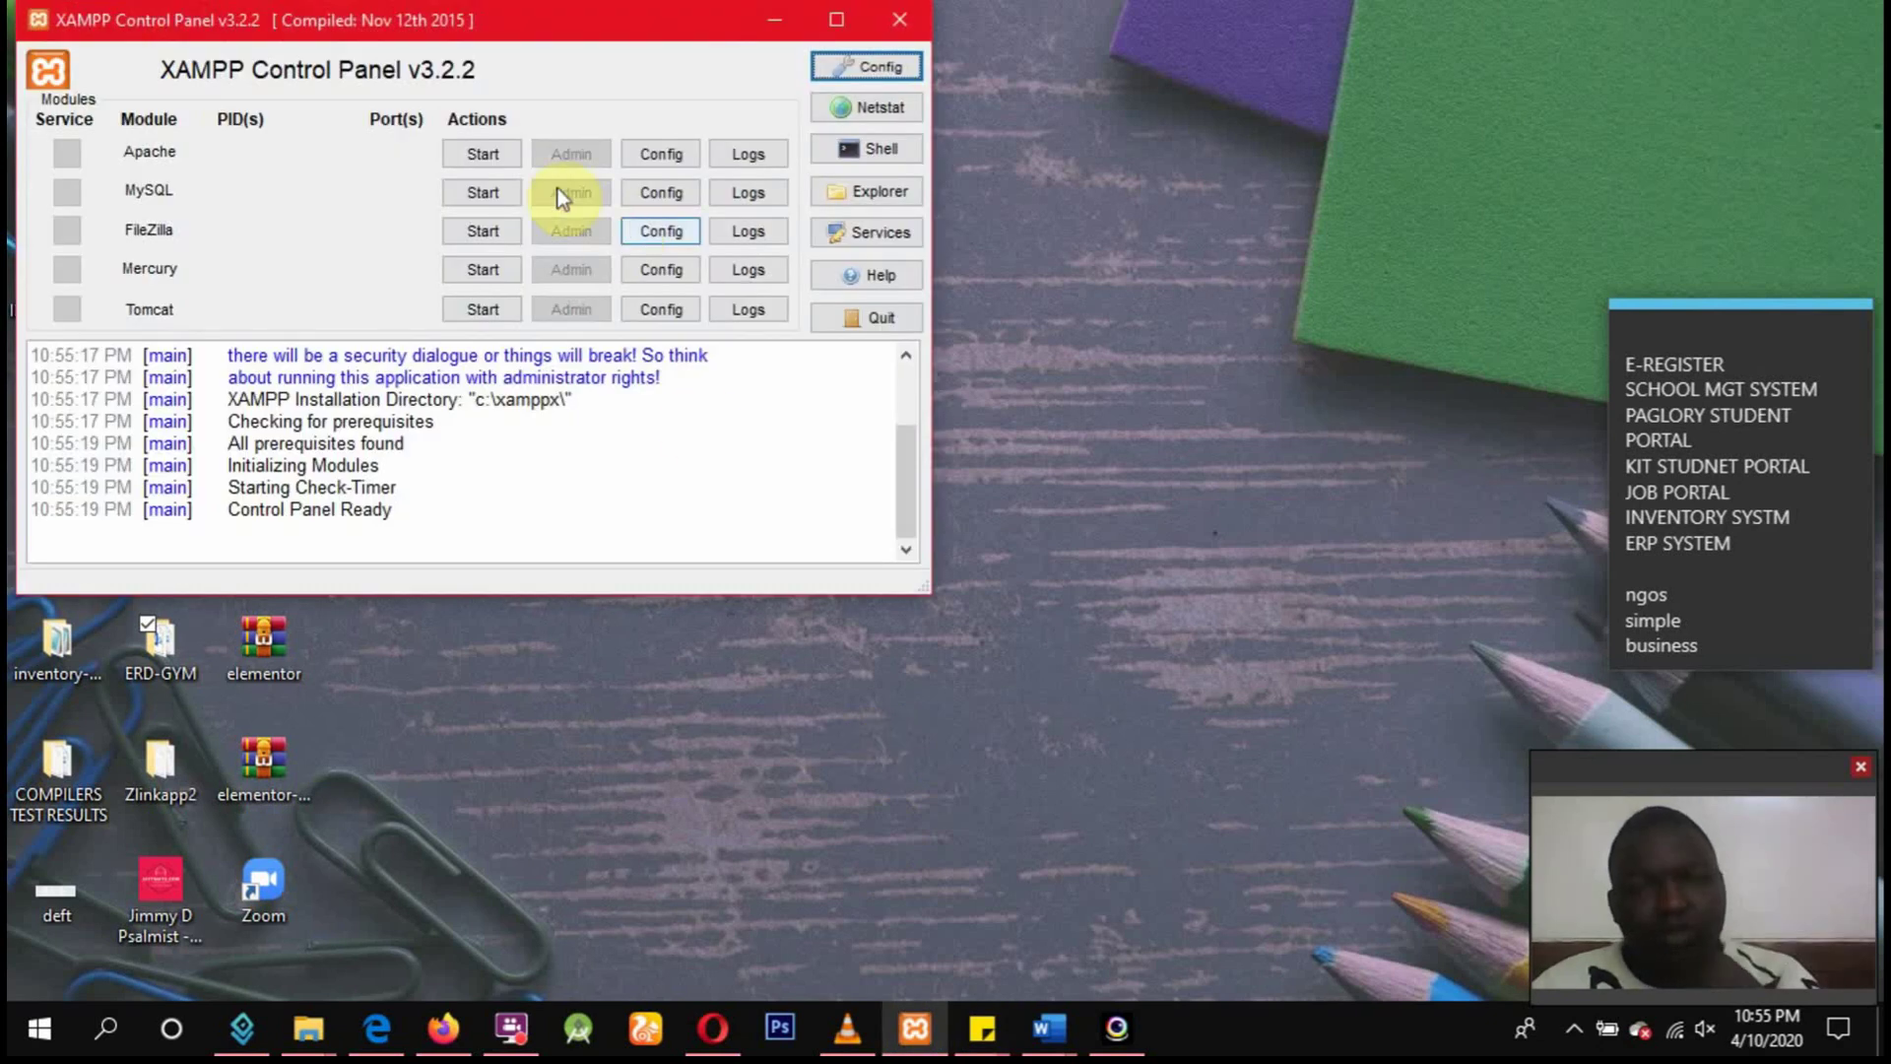
Start the Apache and MySQL modules and open the localhost/dashboard page in Opera.
left_click(471, 154)
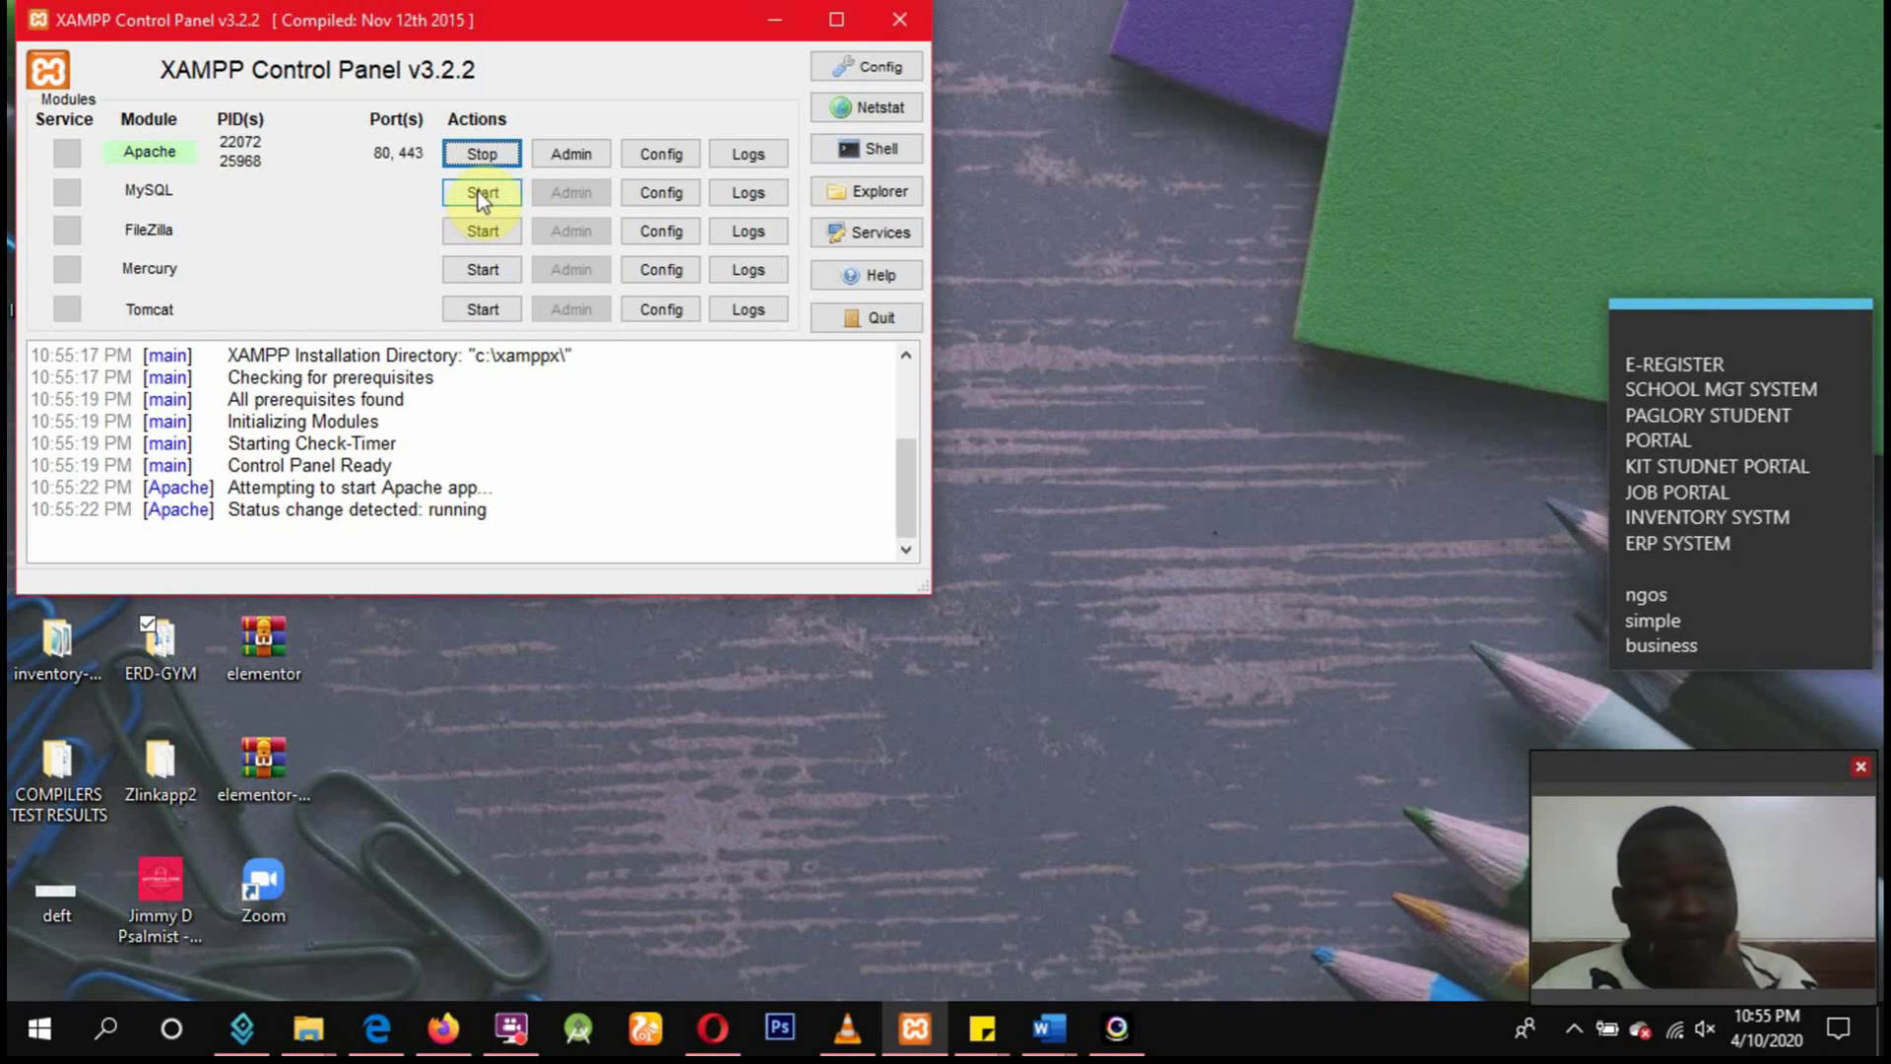
left_click(481, 193)
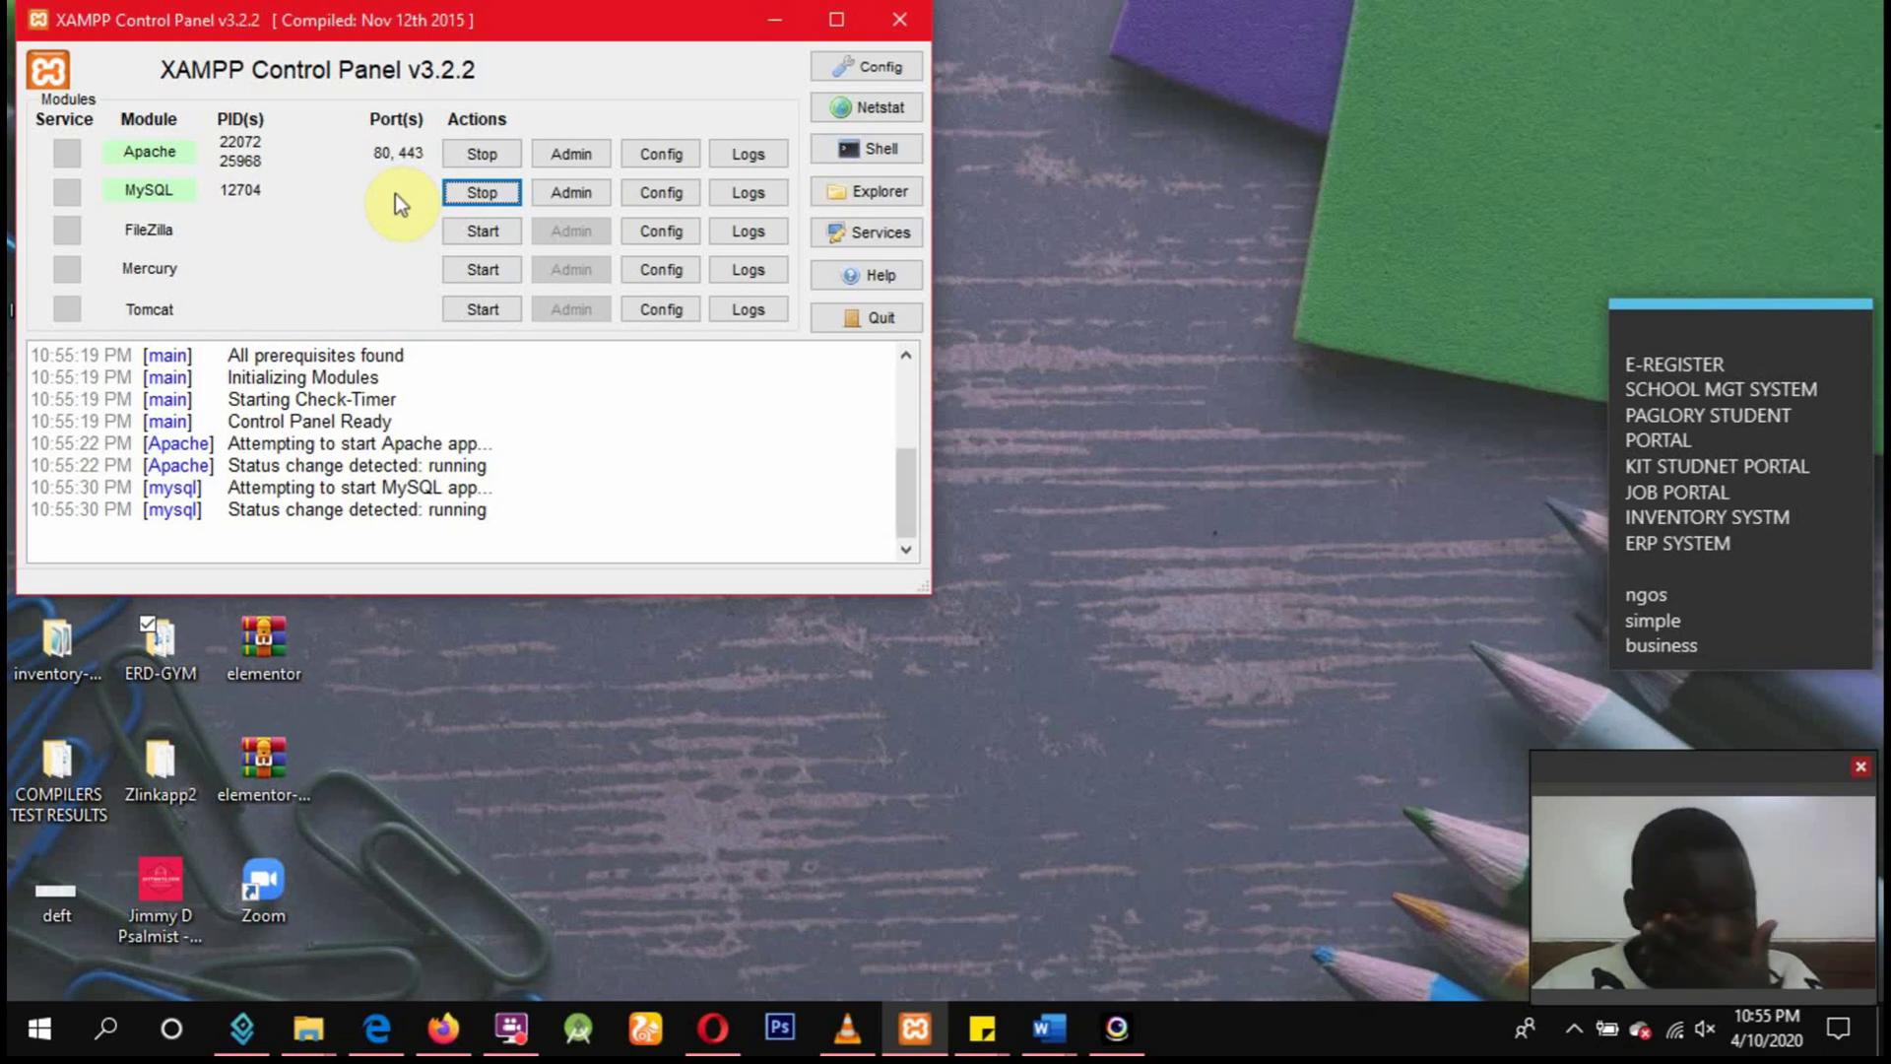
left_click(563, 156)
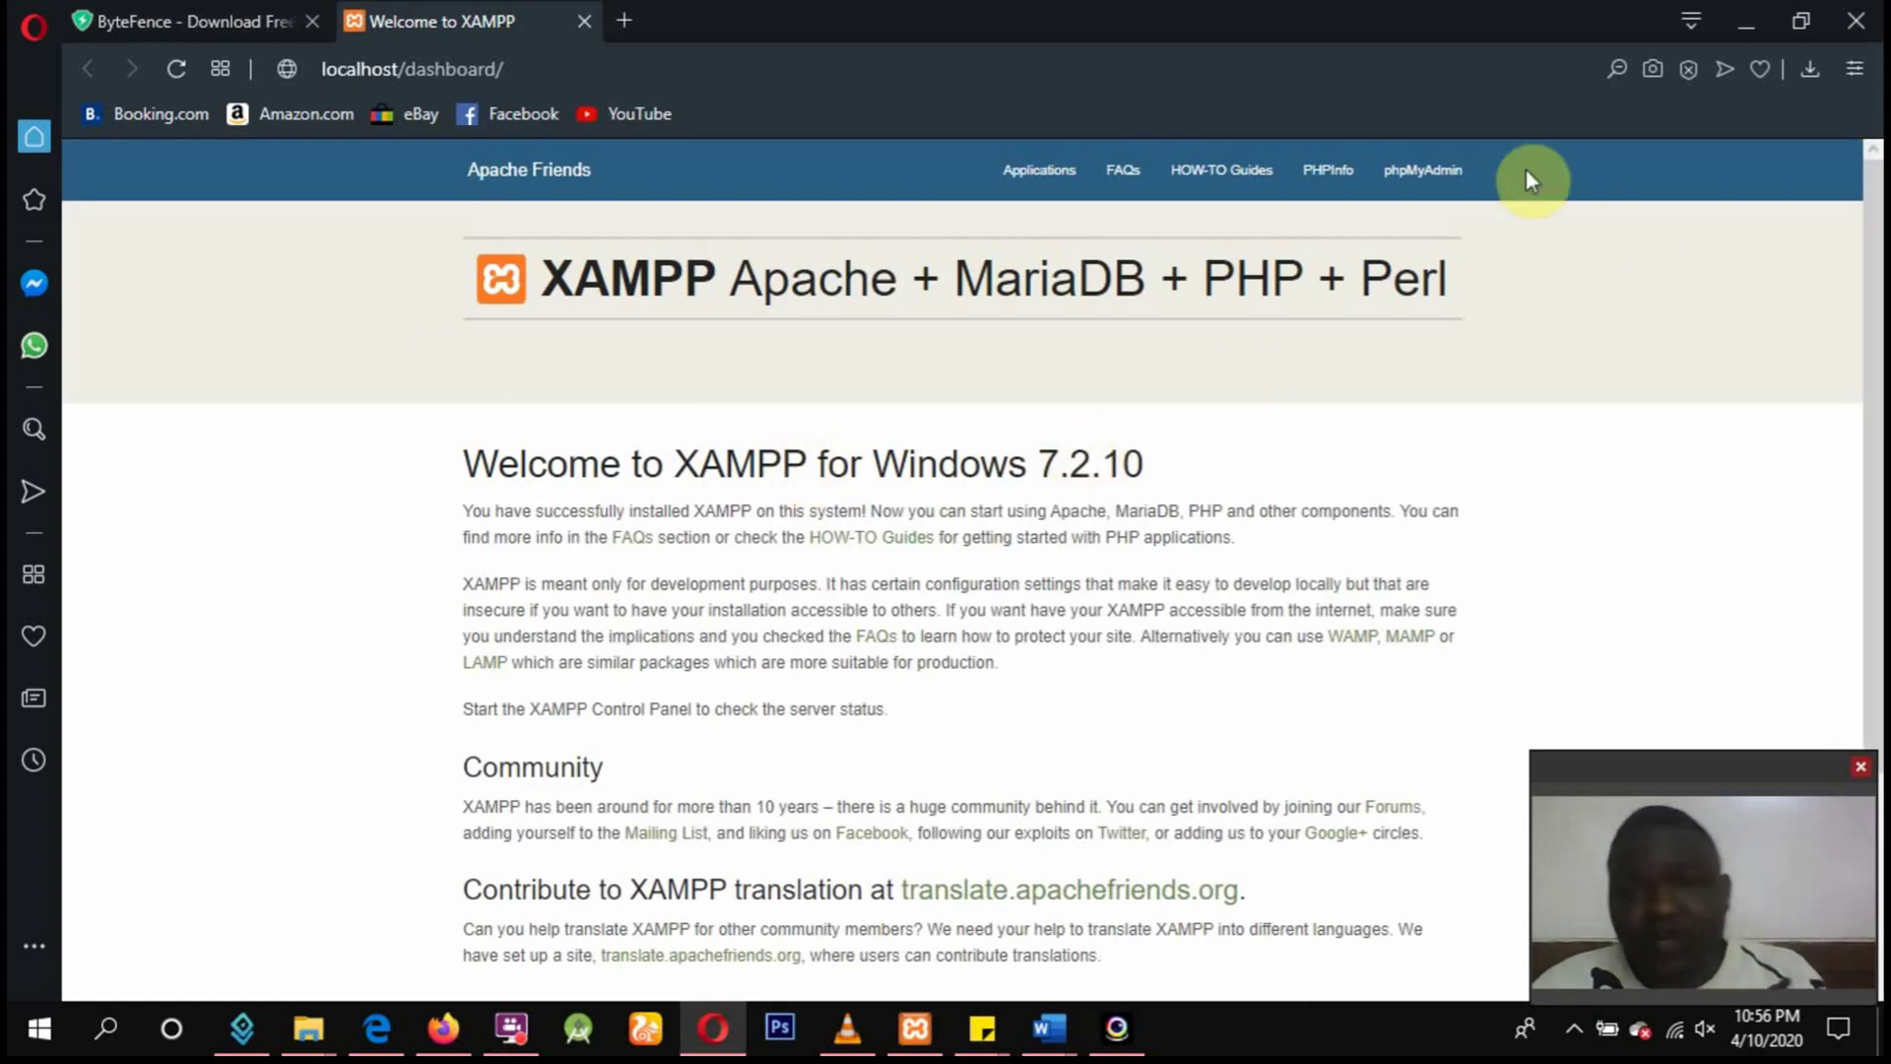
Open phpMyAdmin from the dashboard, reload it, and select the lms database.
left_click(1423, 169)
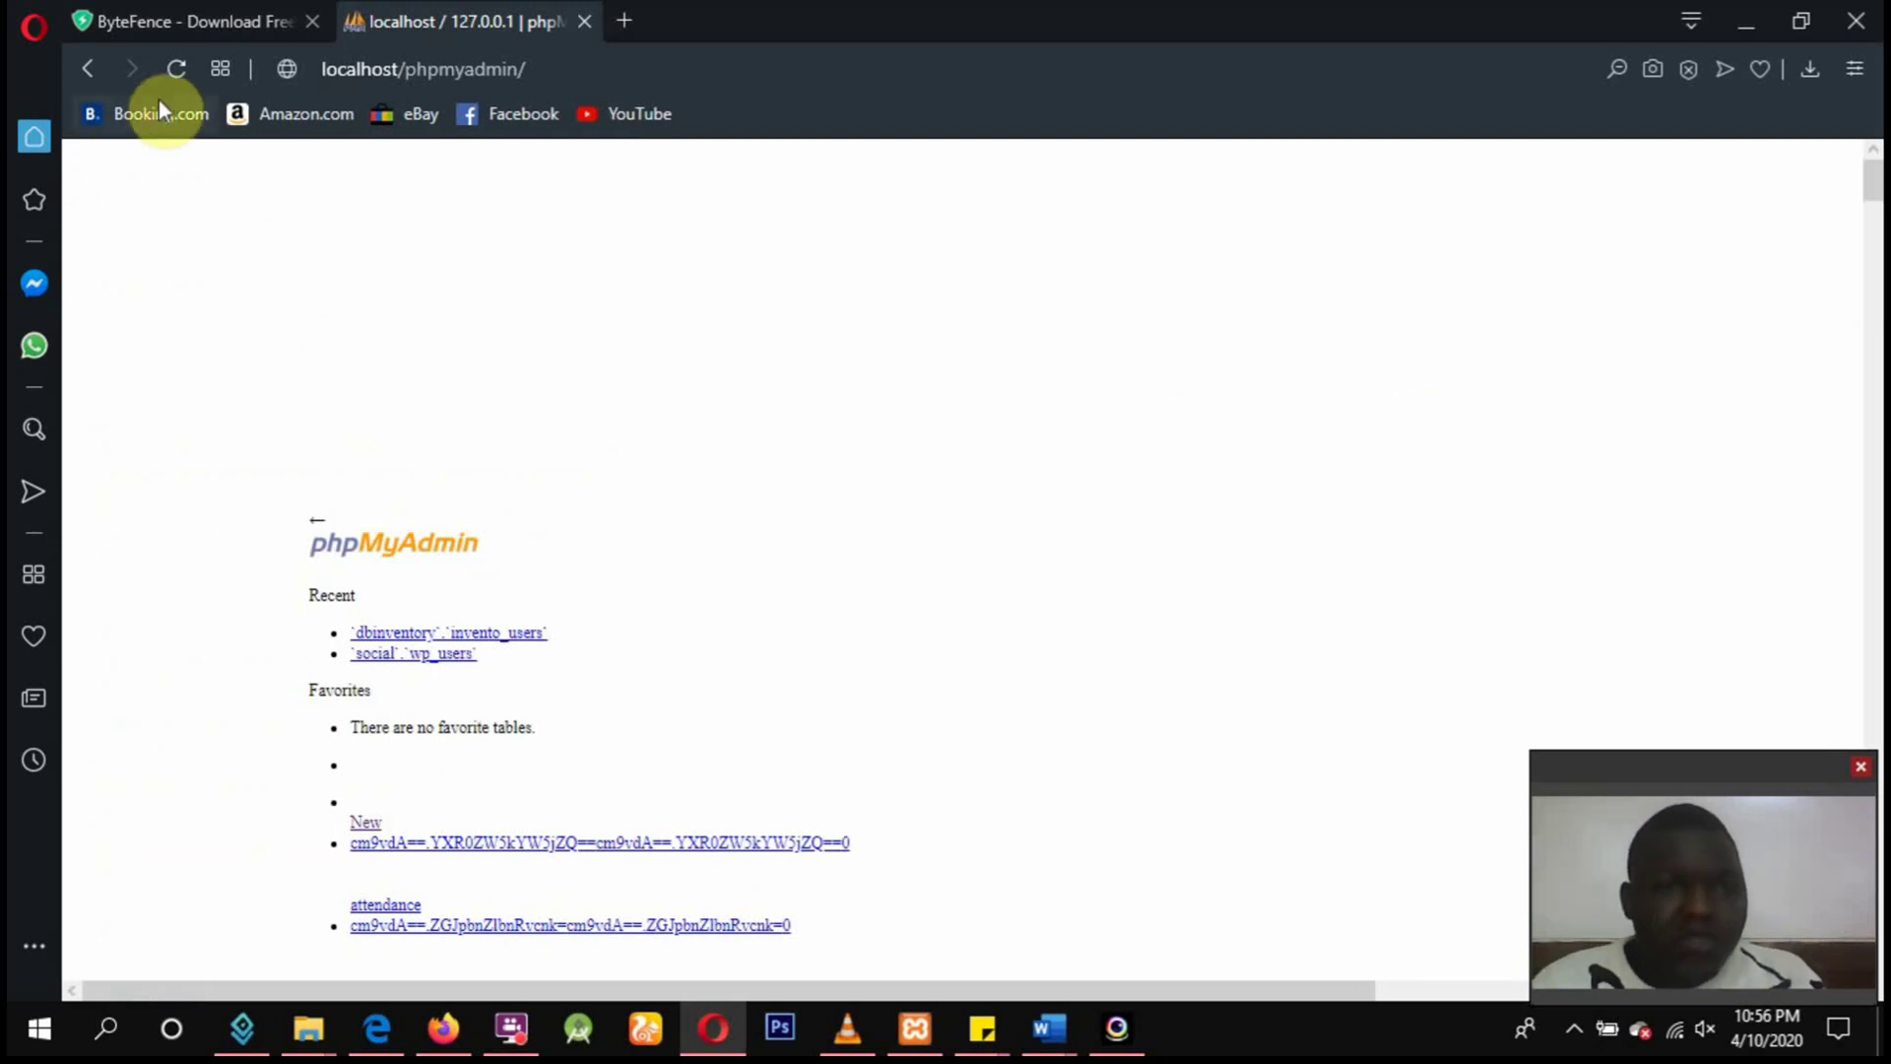
left_click(174, 69)
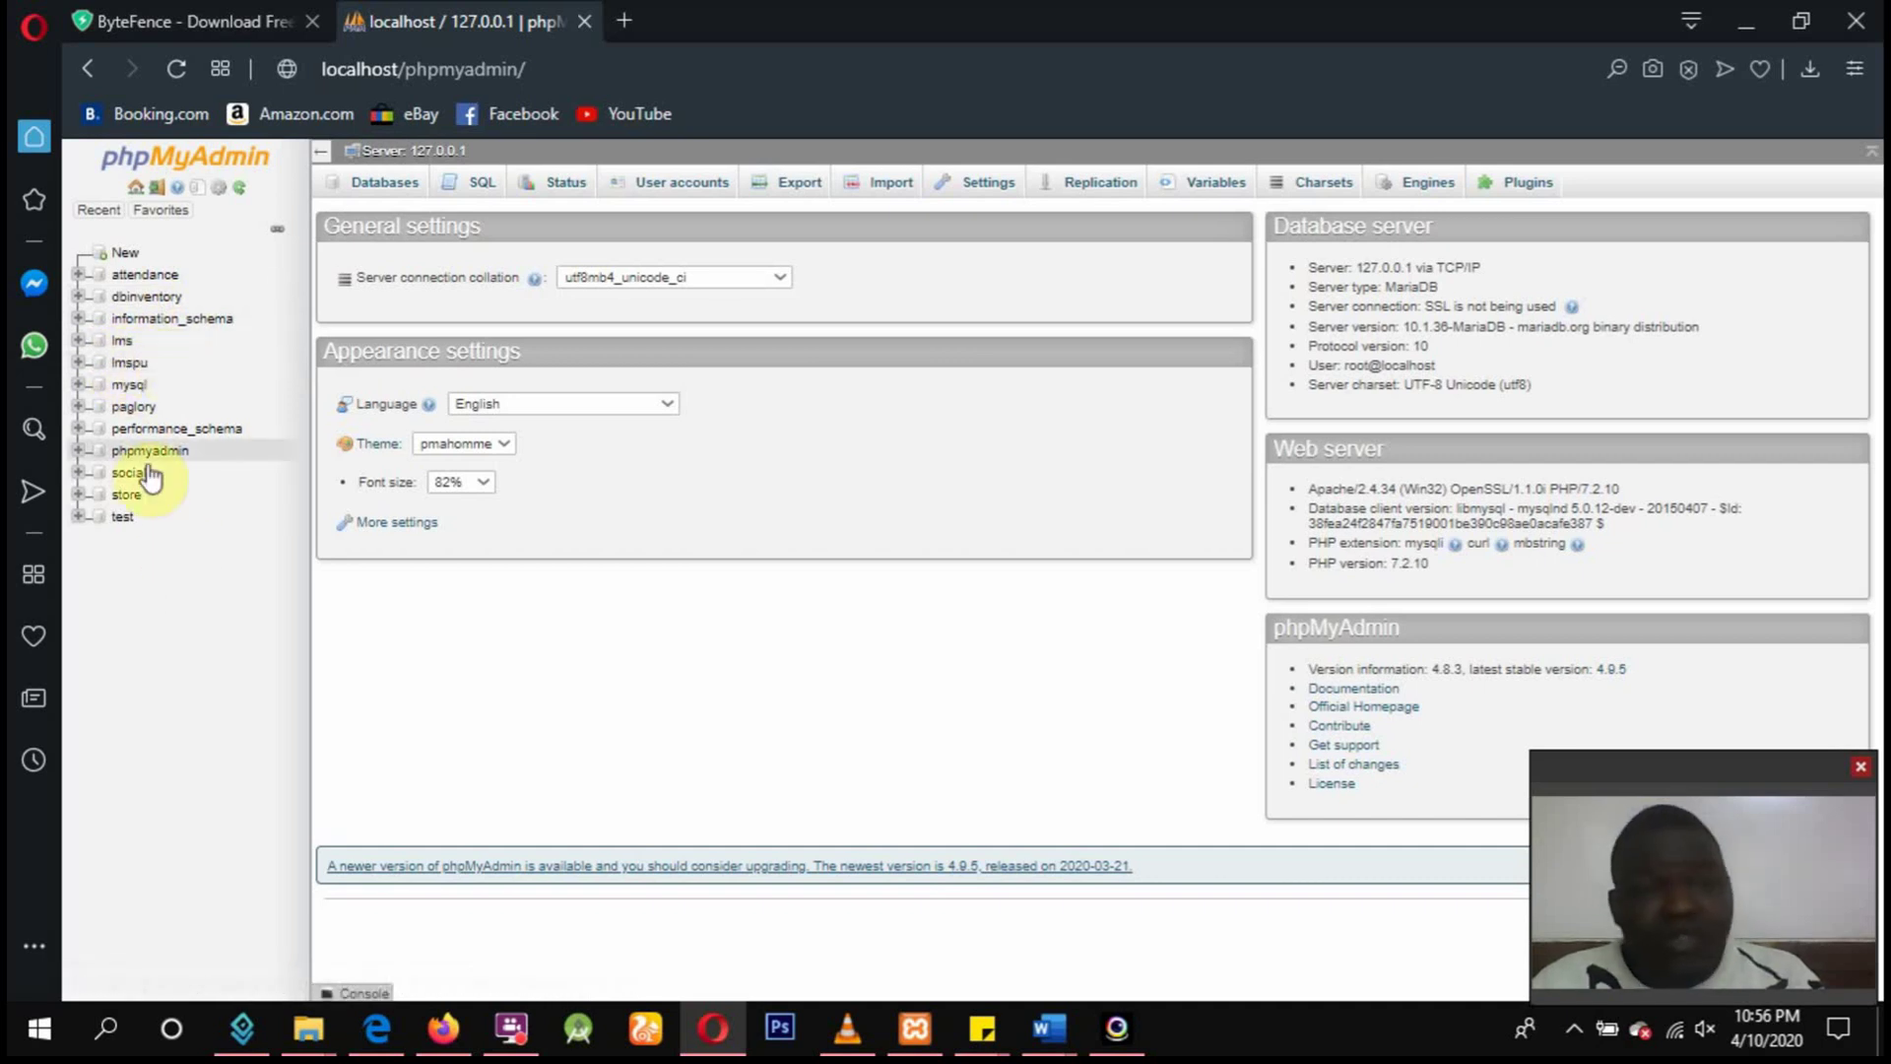
left_click(121, 345)
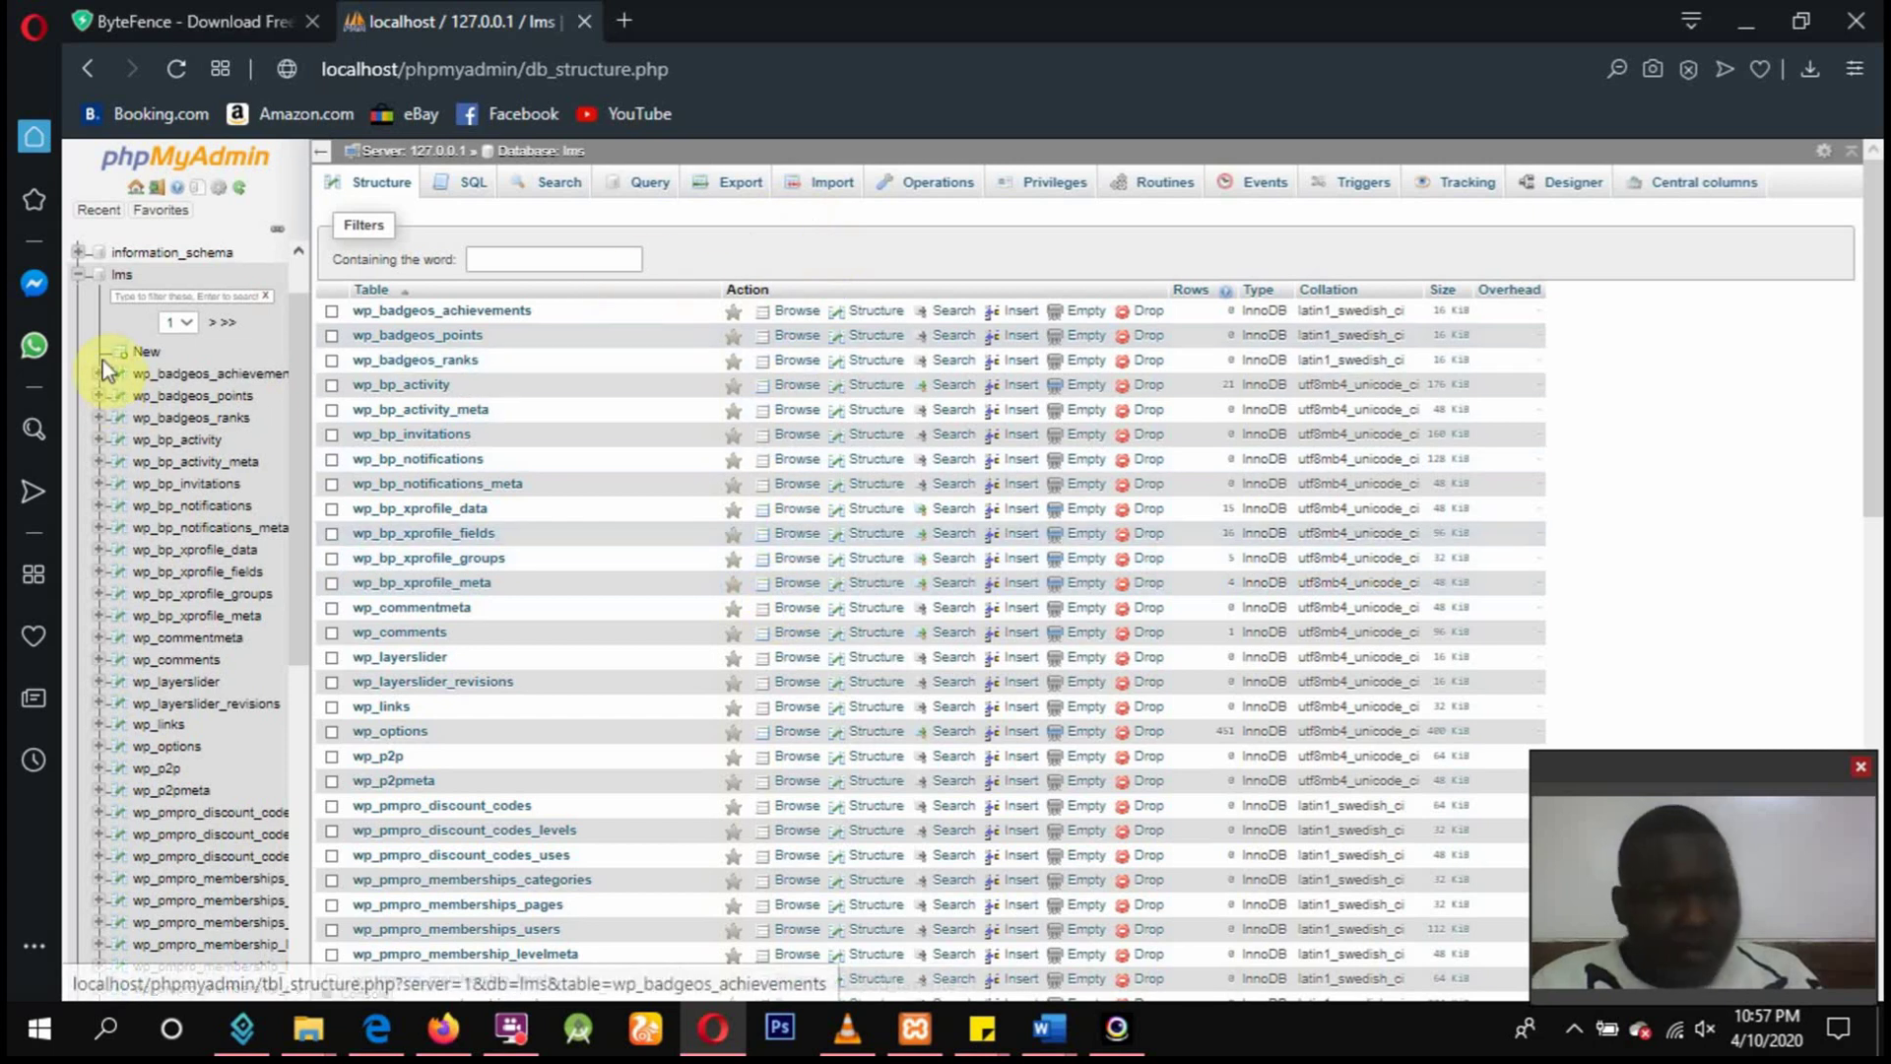
Export the lms database as SQL with the Quick method, downloading lms (1).sql.
left_click(743, 189)
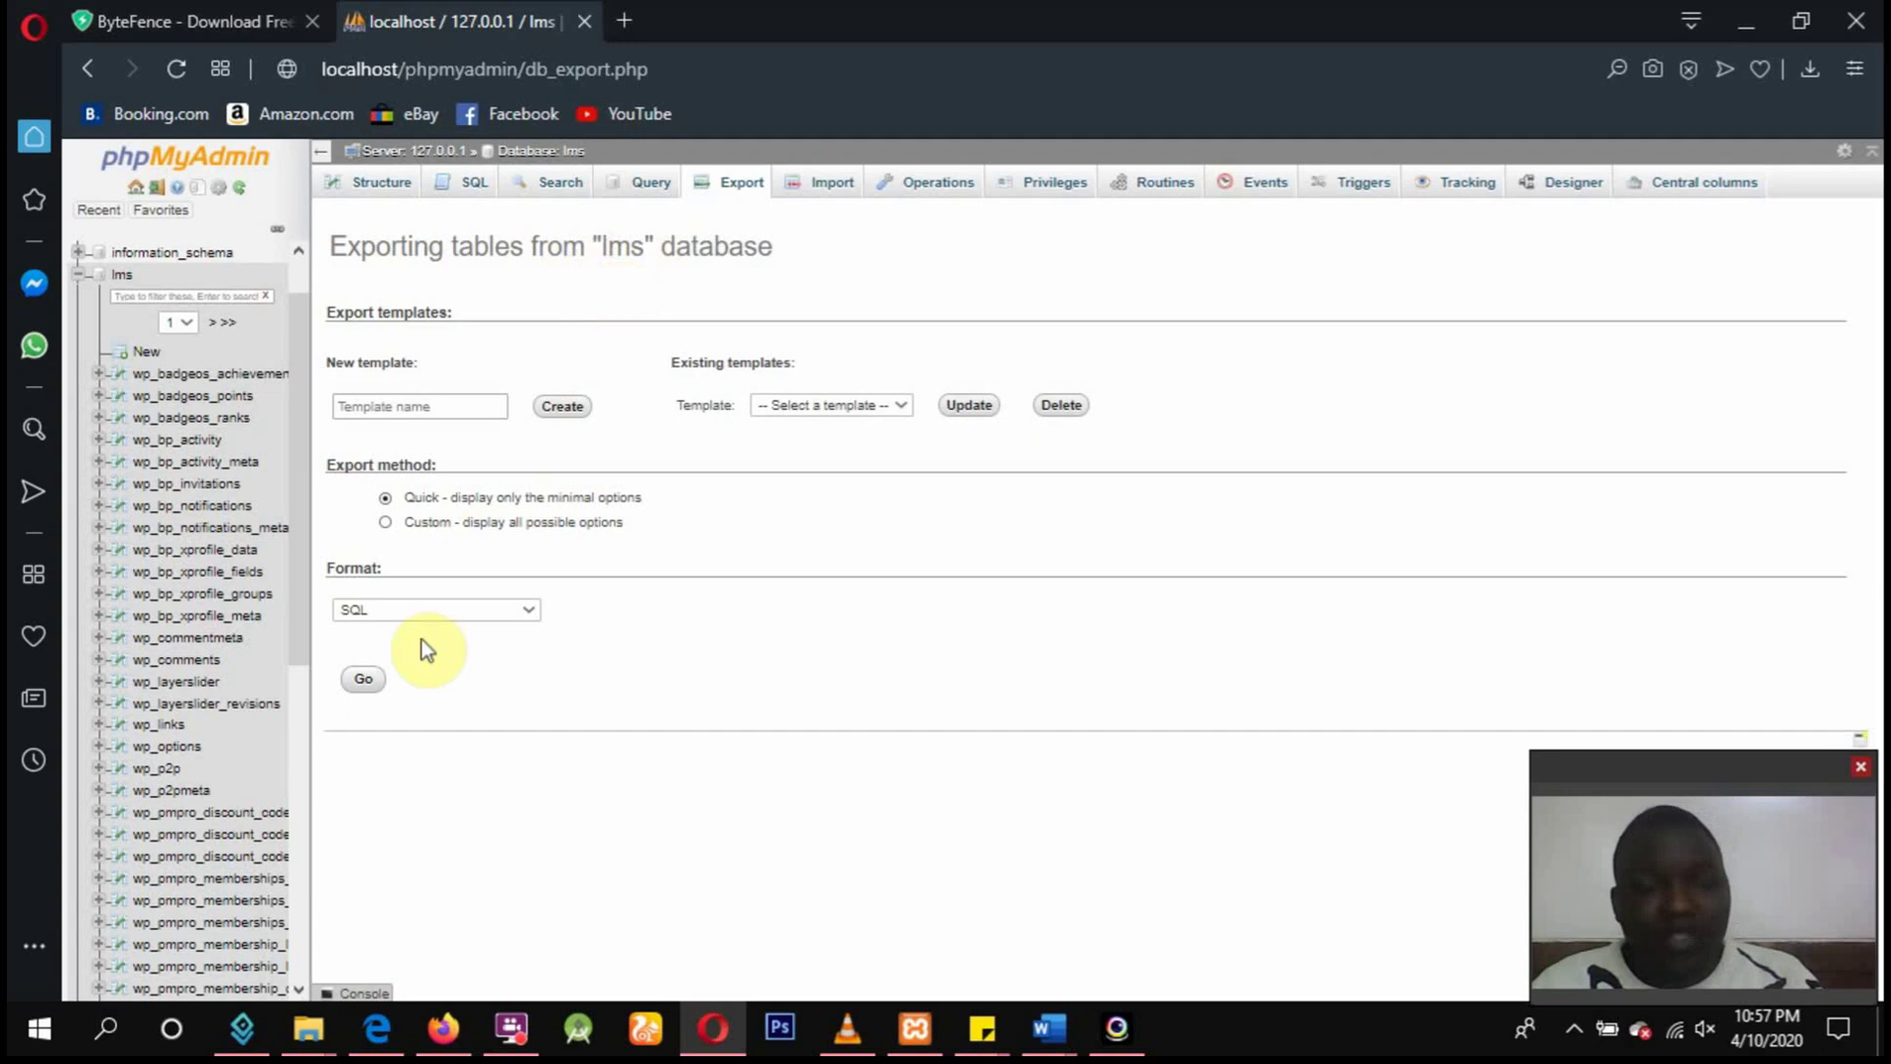
left_click(363, 681)
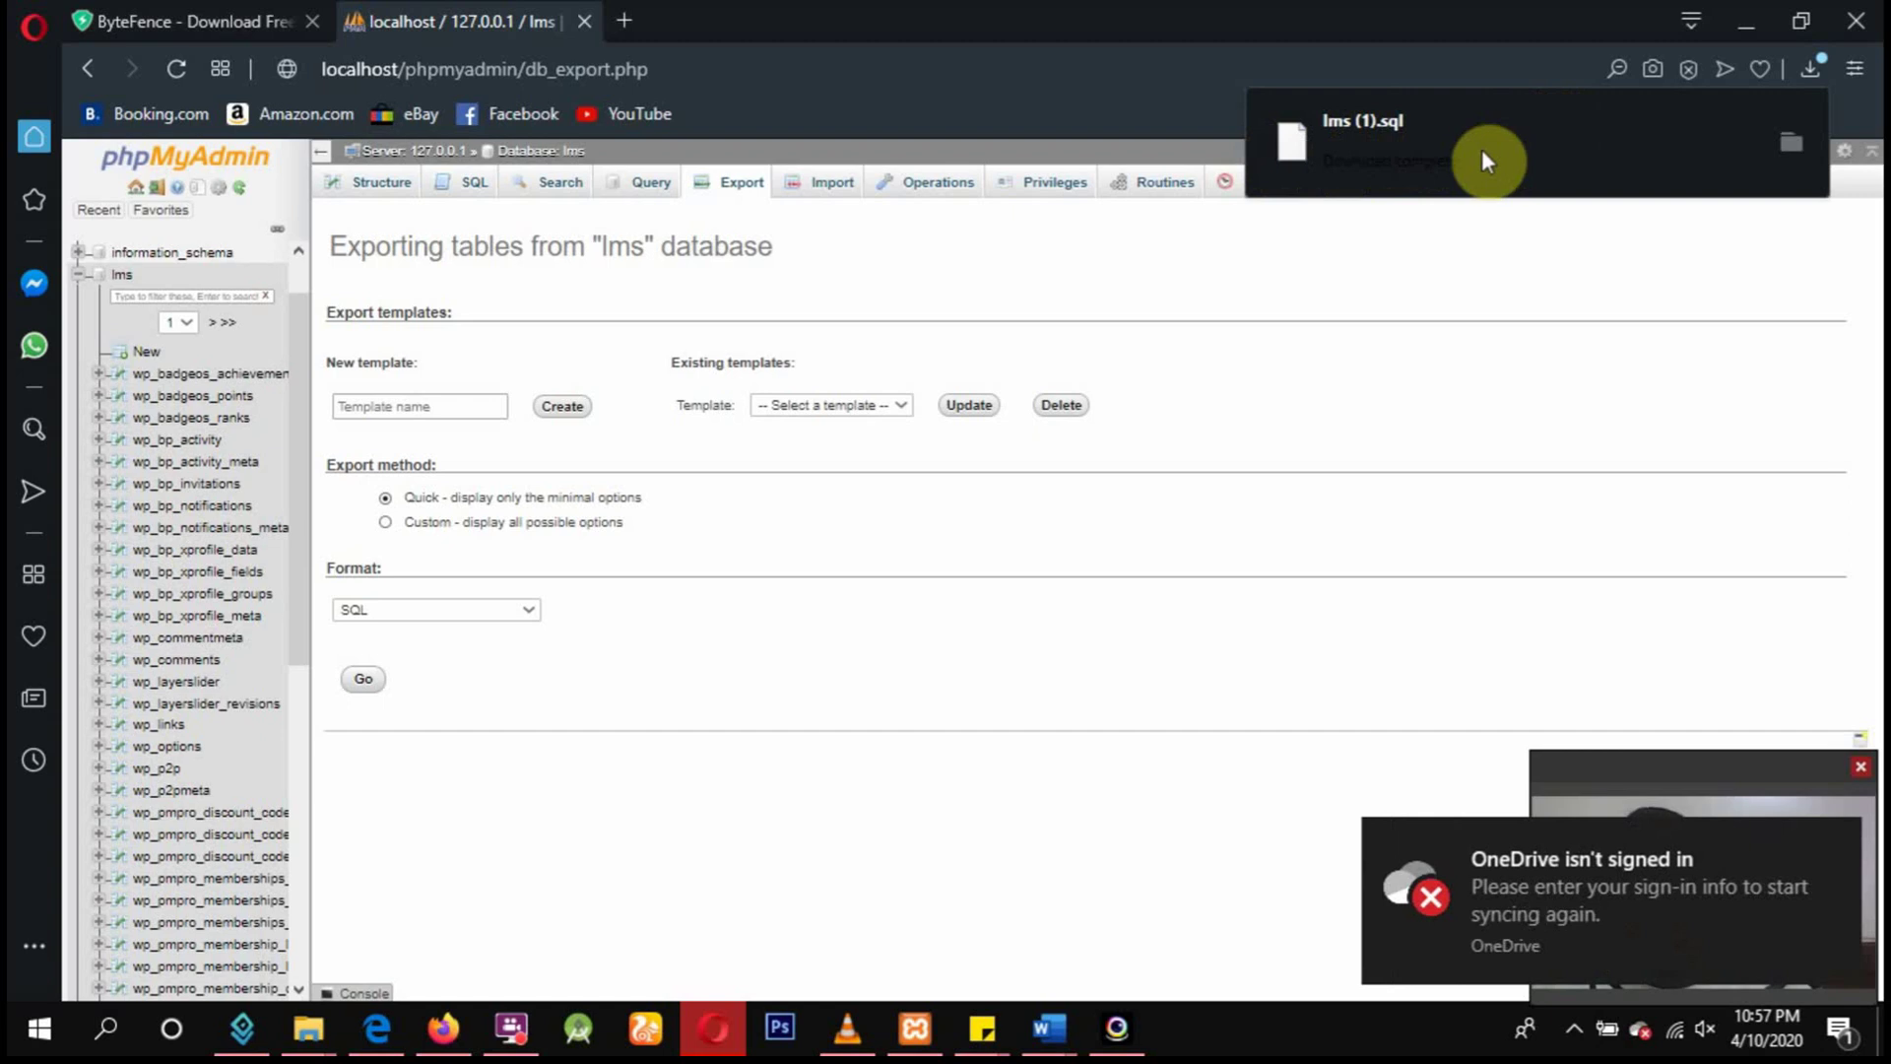
Confirm lms (1).sql (788 KB) is in Downloads beside the older lms.sql, then return to phpMyAdmin.
left_click(1792, 144)
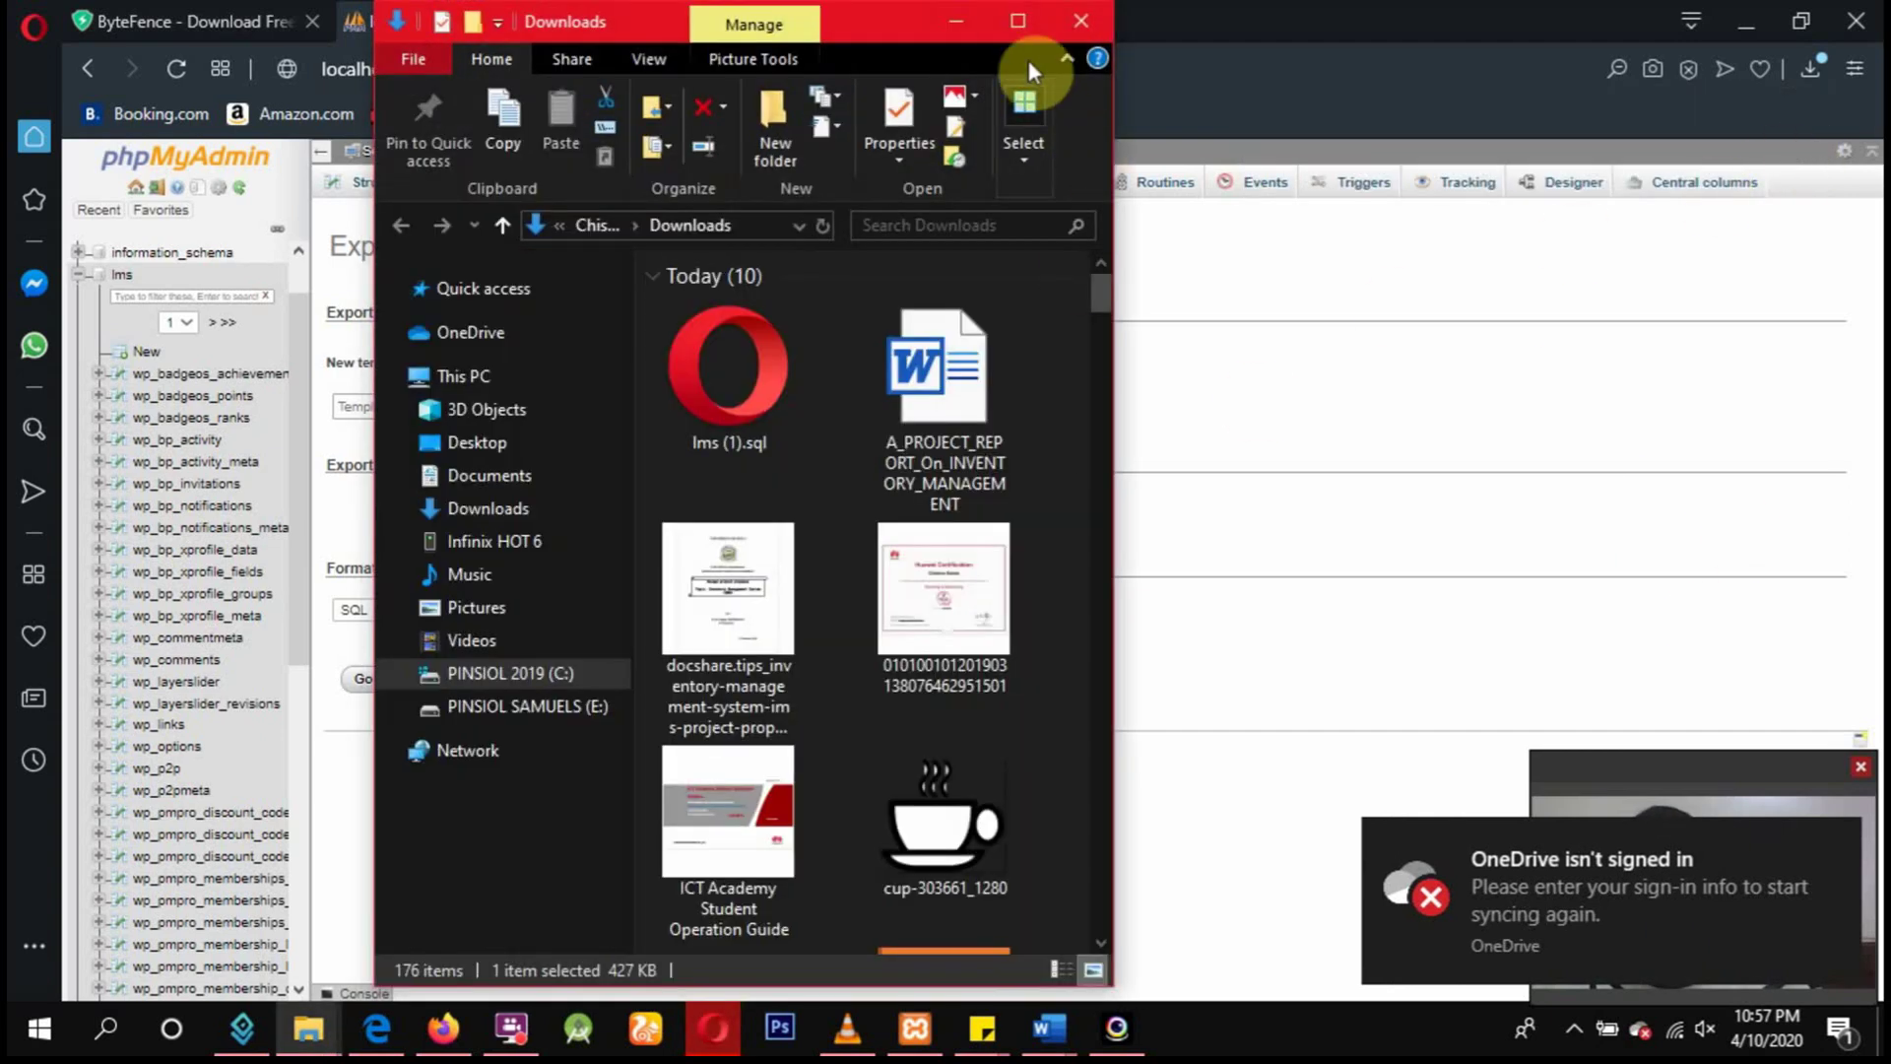
left_click(1010, 28)
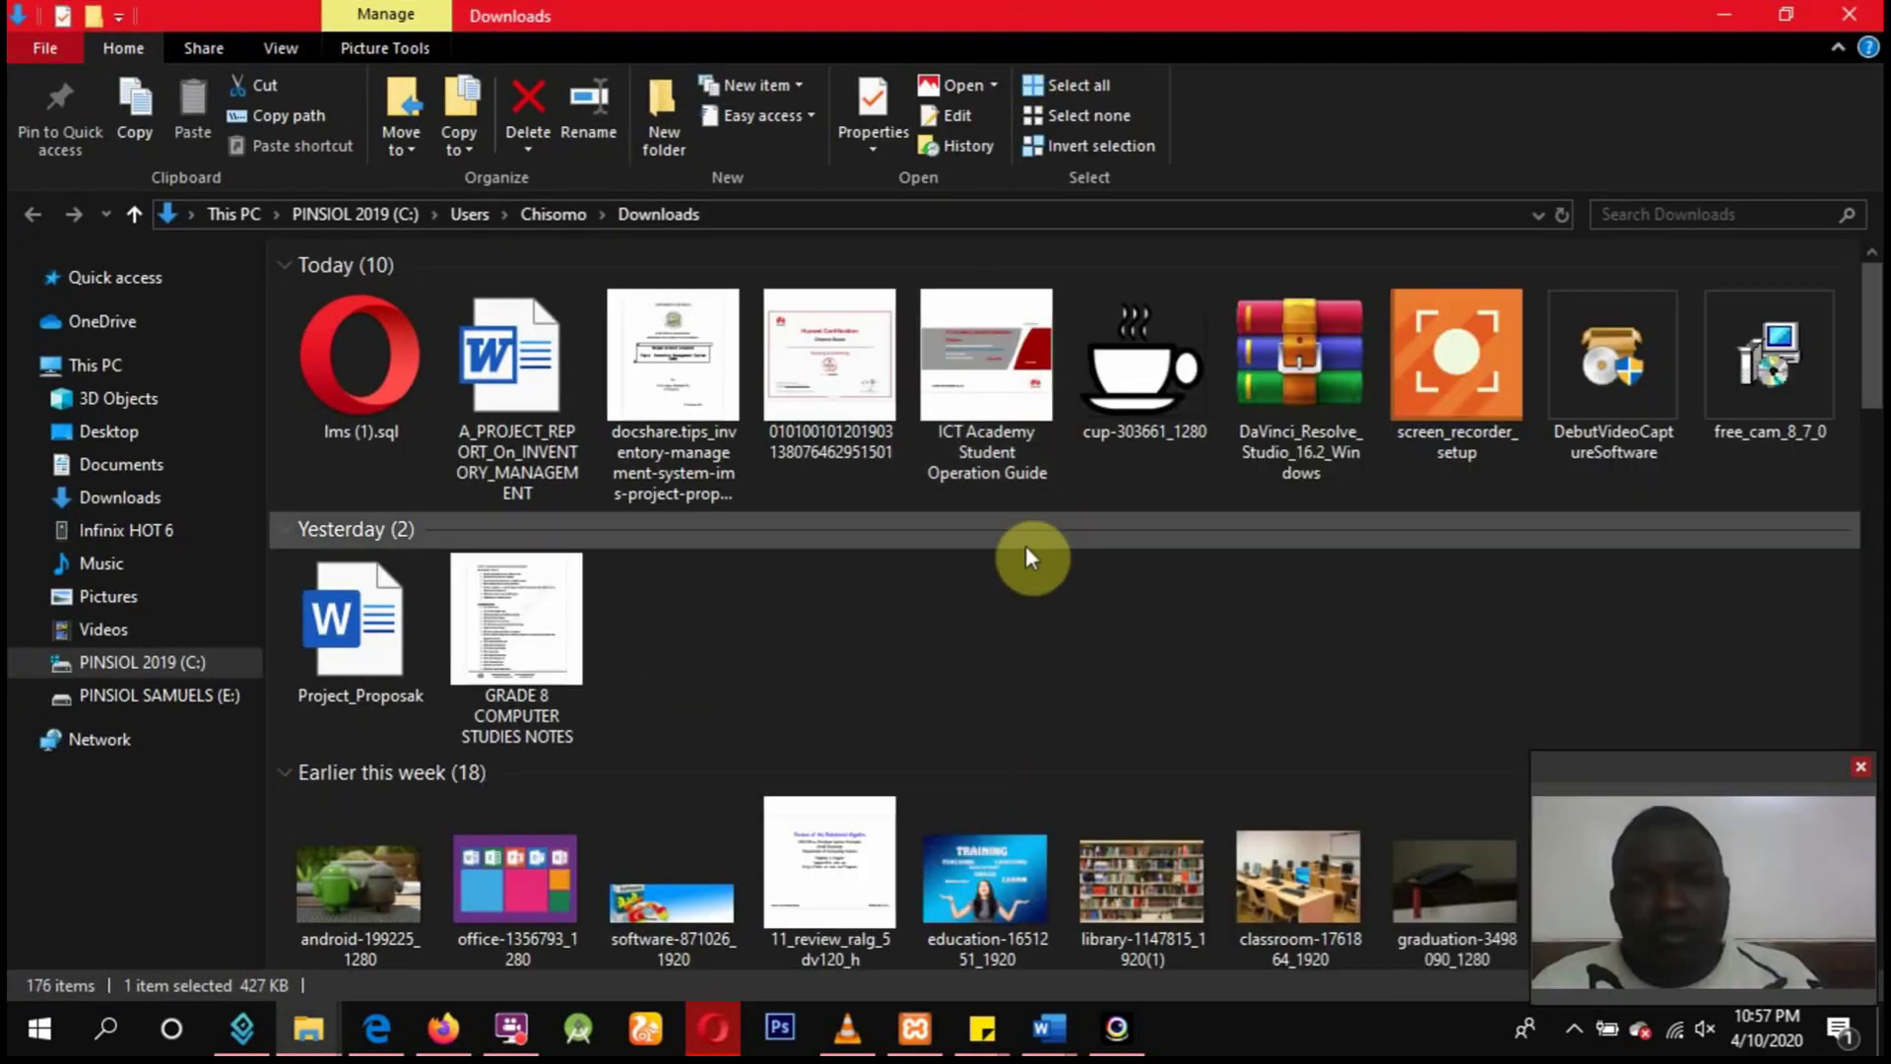
left_click(353, 388)
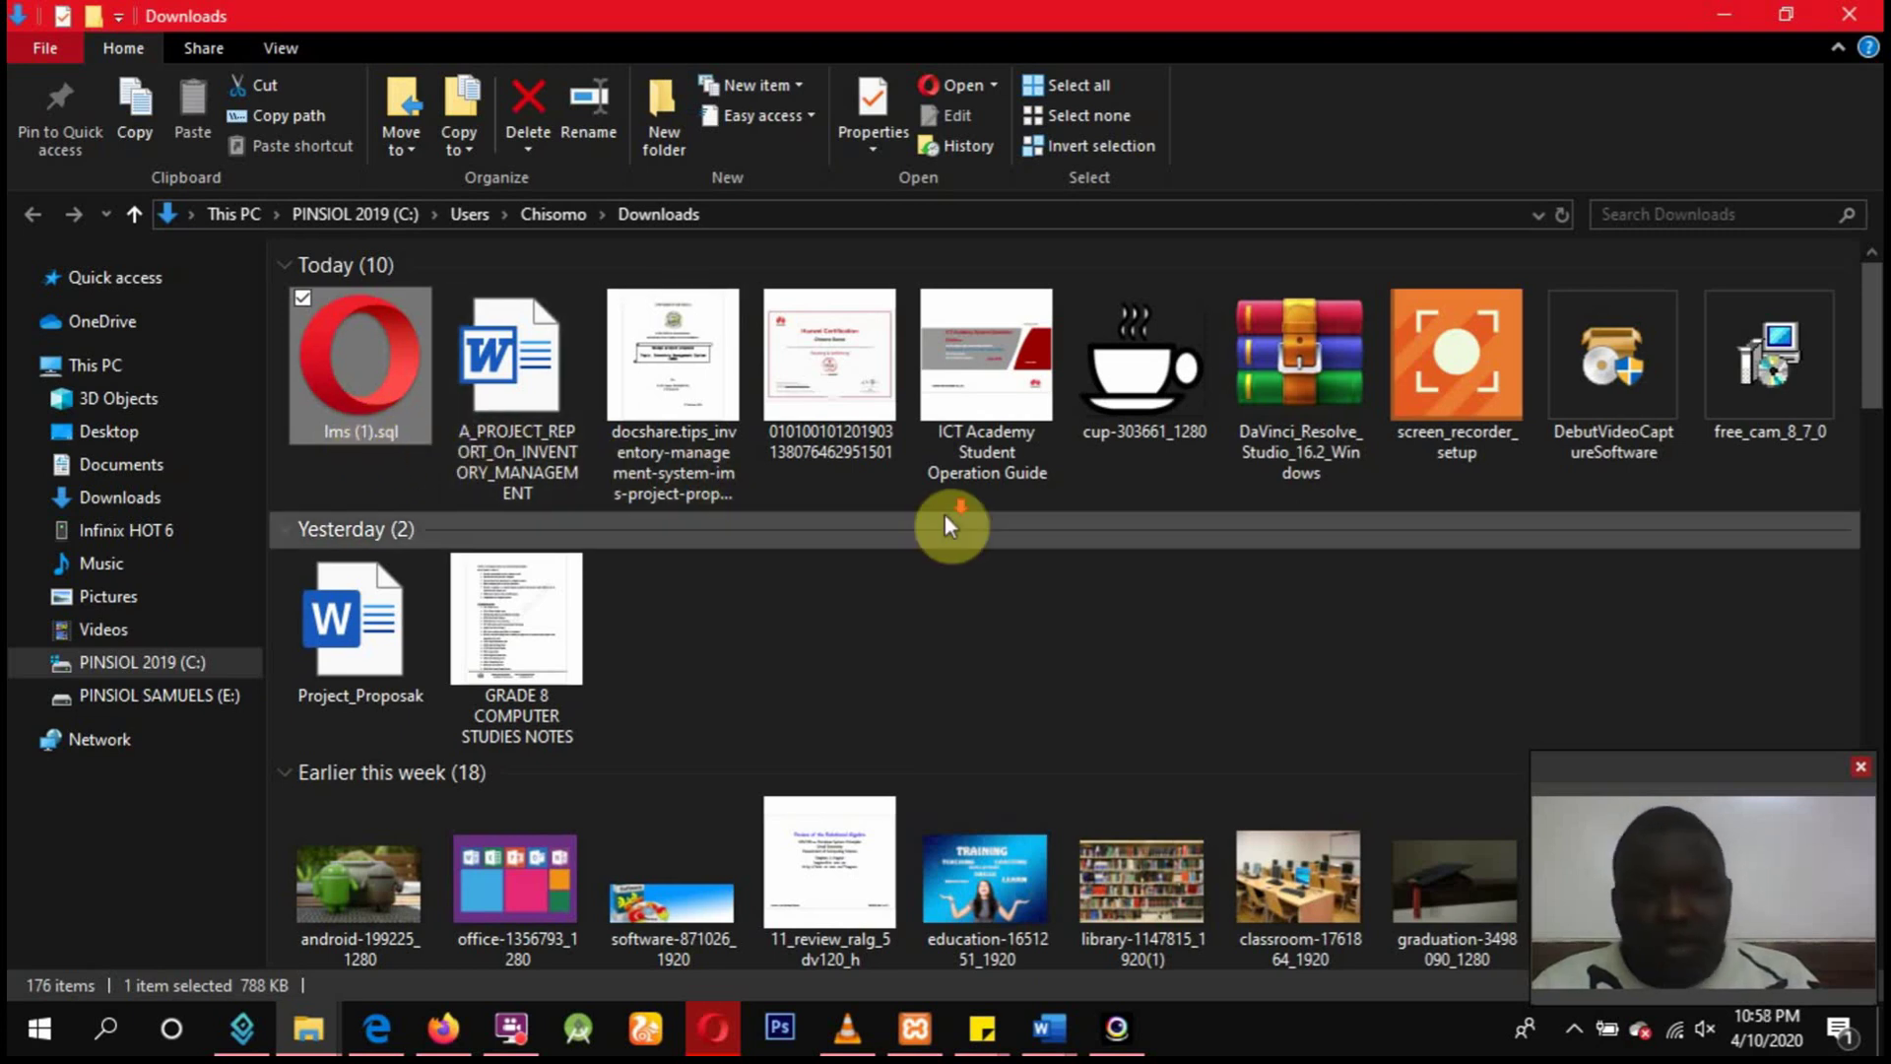
scroll(943, 512, "down", 3)
scroll(944, 524, "down", 3)
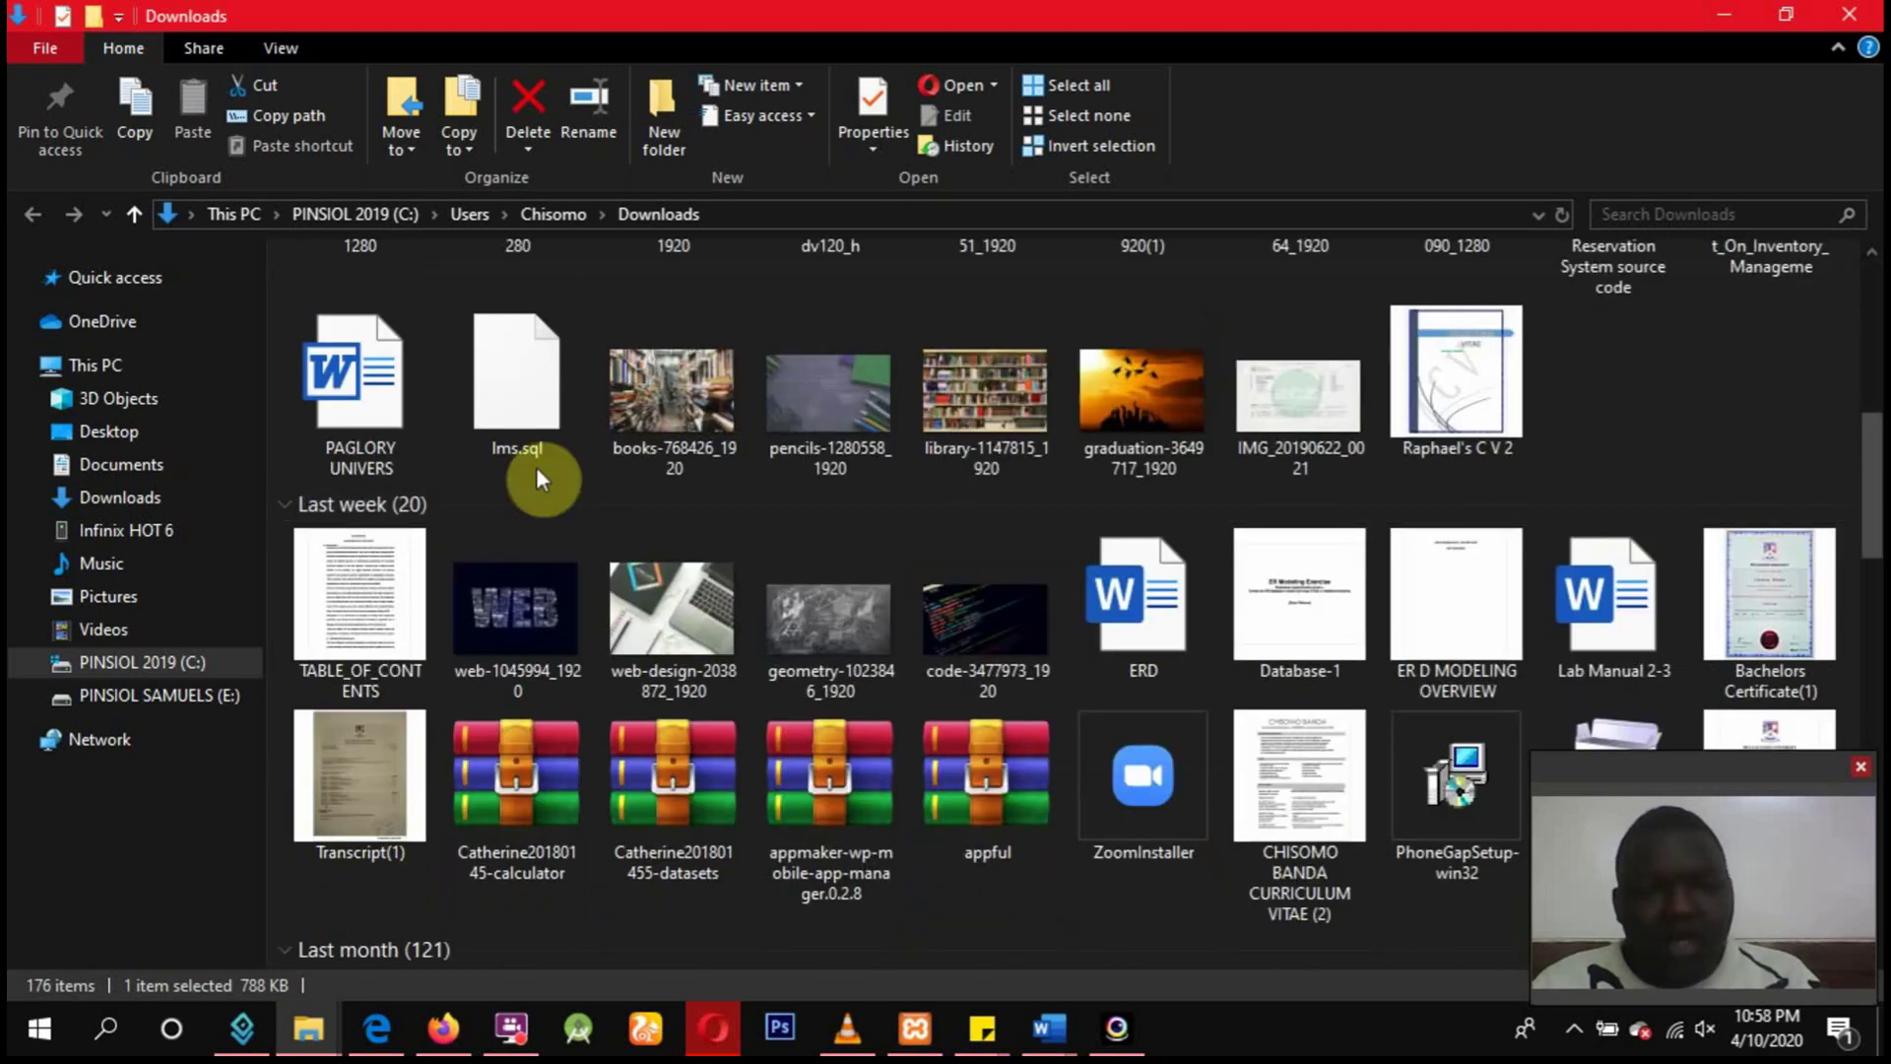
left_click(511, 430)
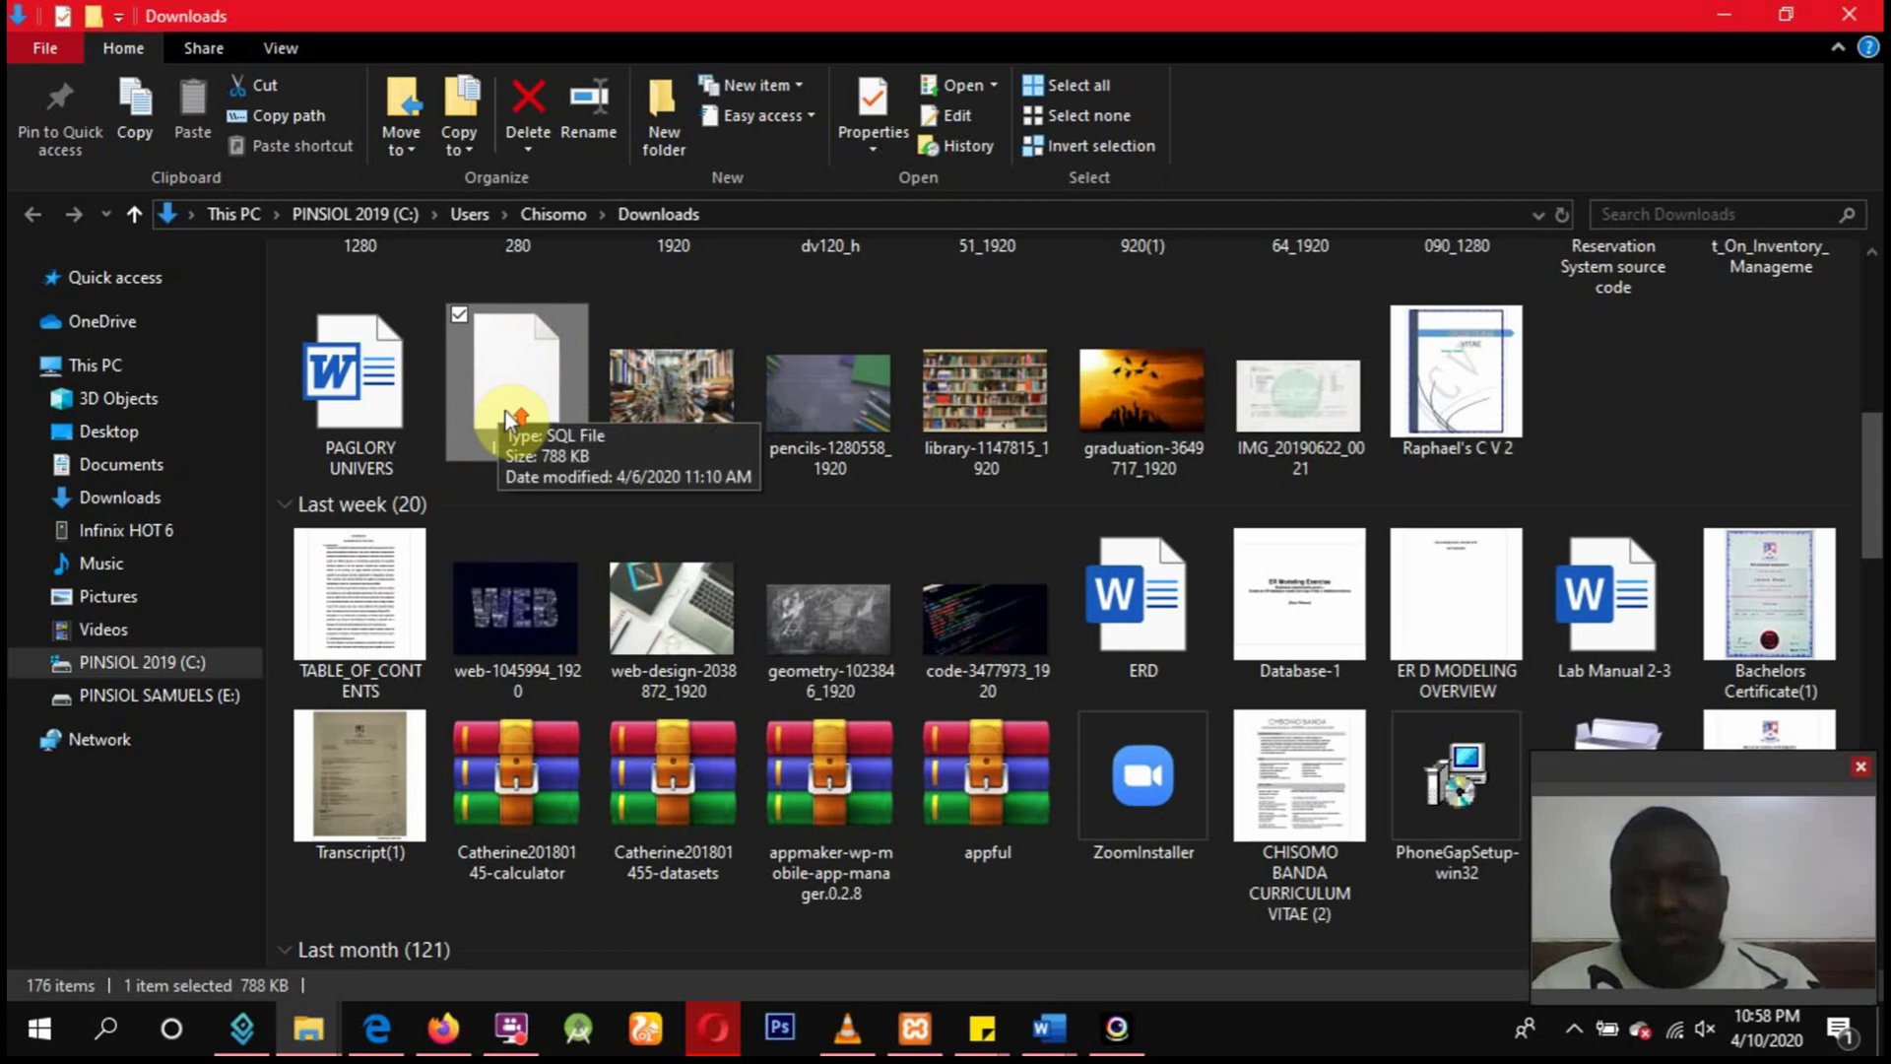
scroll(506, 410, "up", 5)
left_click(375, 399)
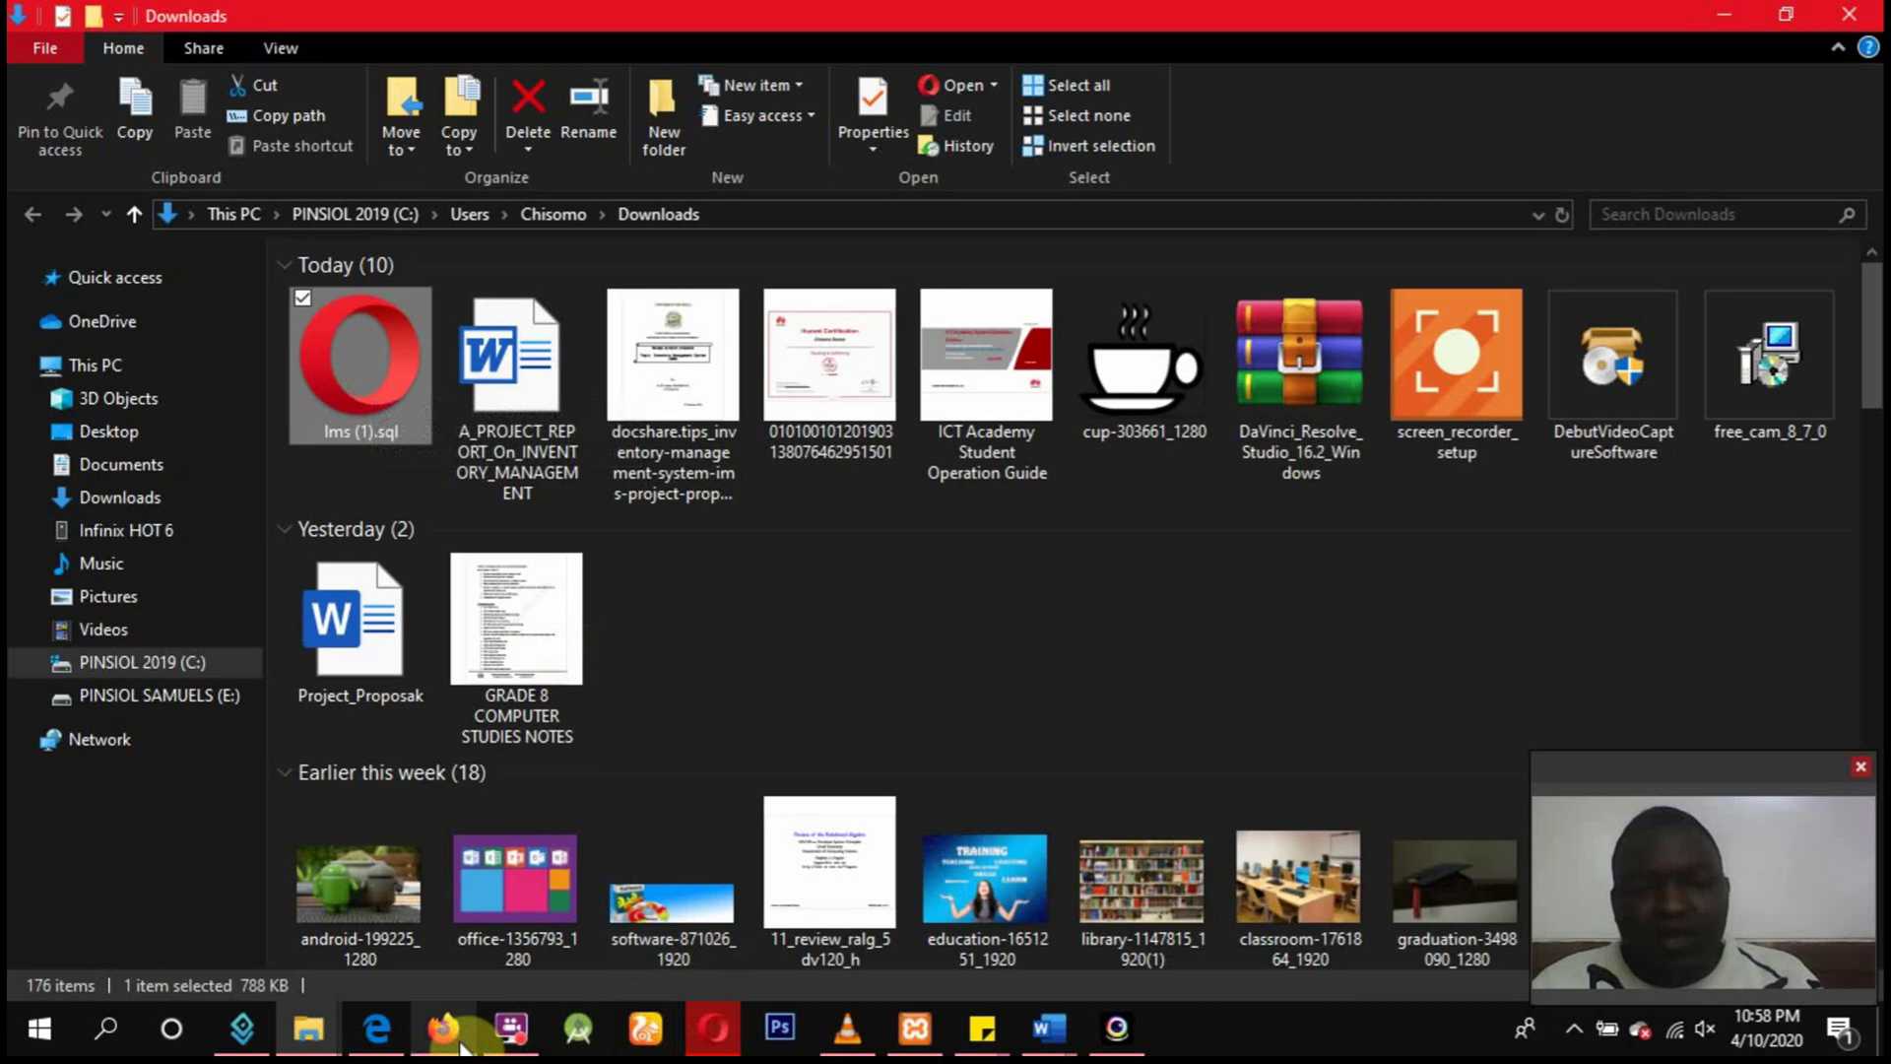
left_click(717, 1020)
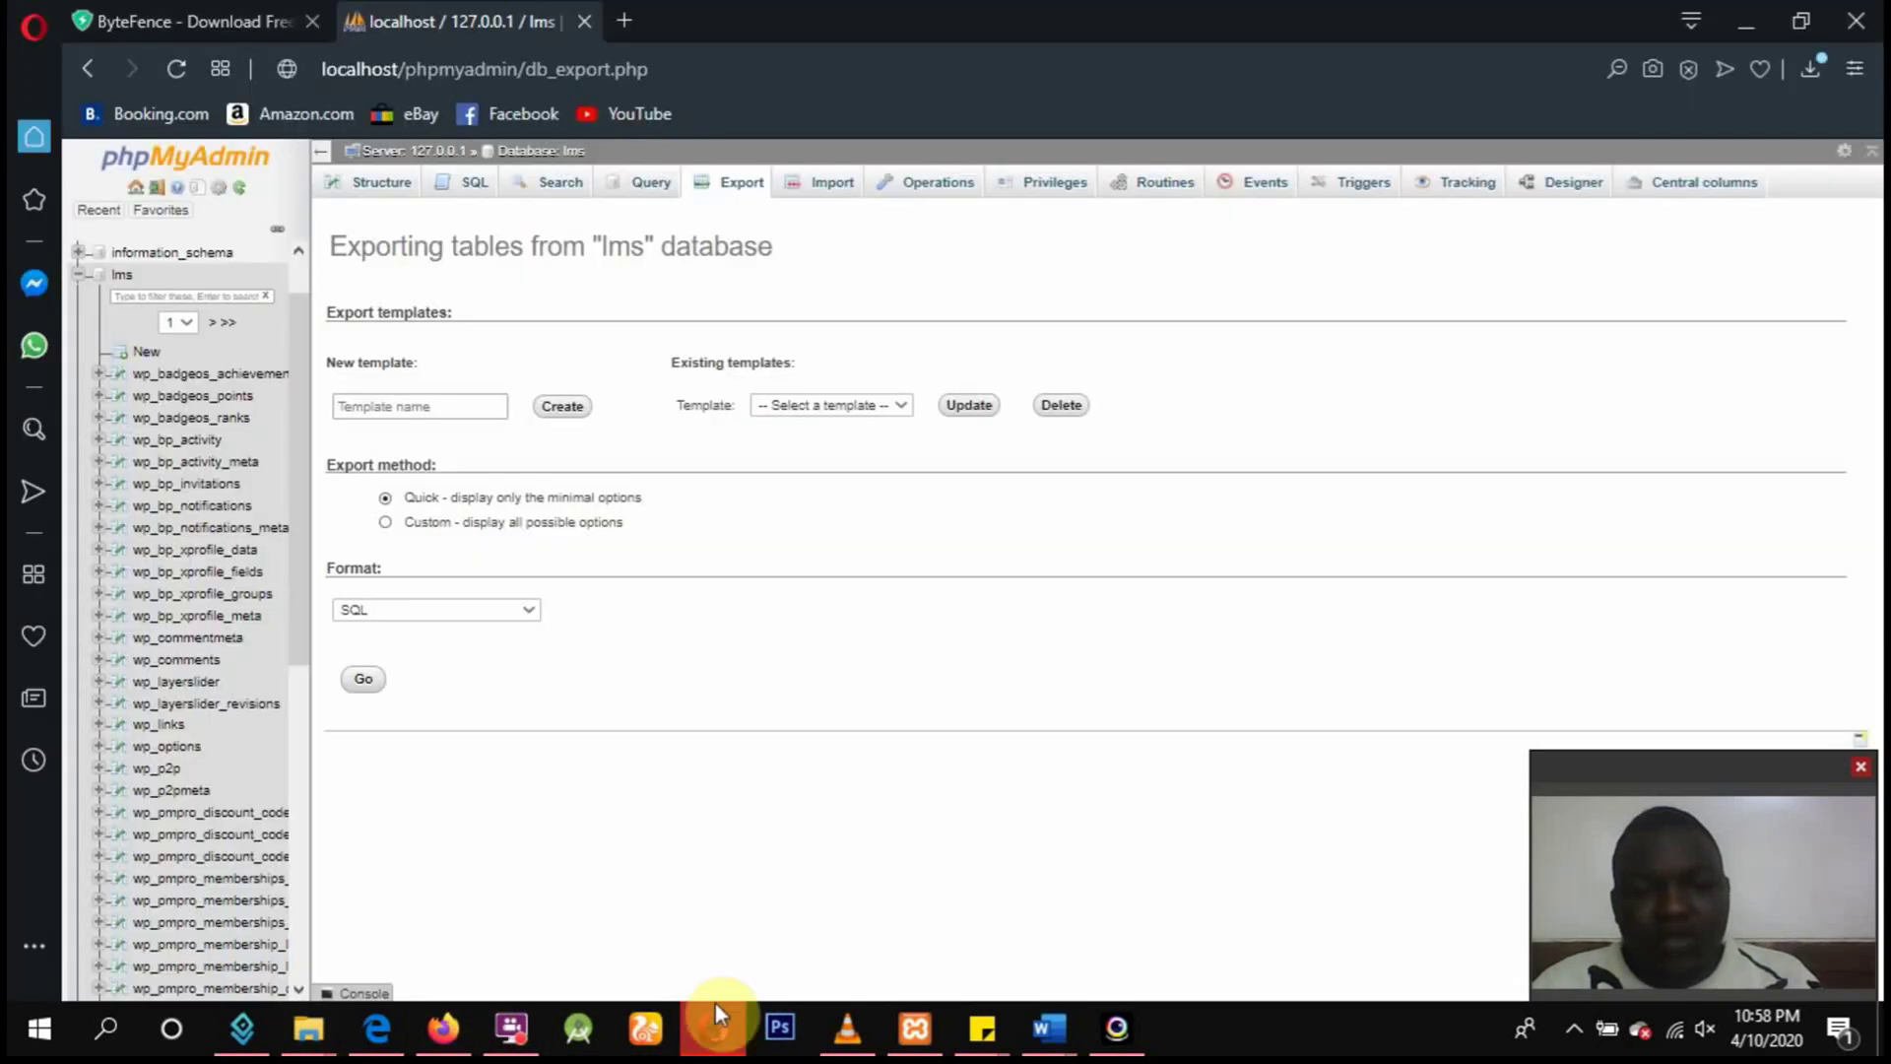
Export the social database as SQL and show social.sql (533 KB) in Downloads.
left_click(80, 277)
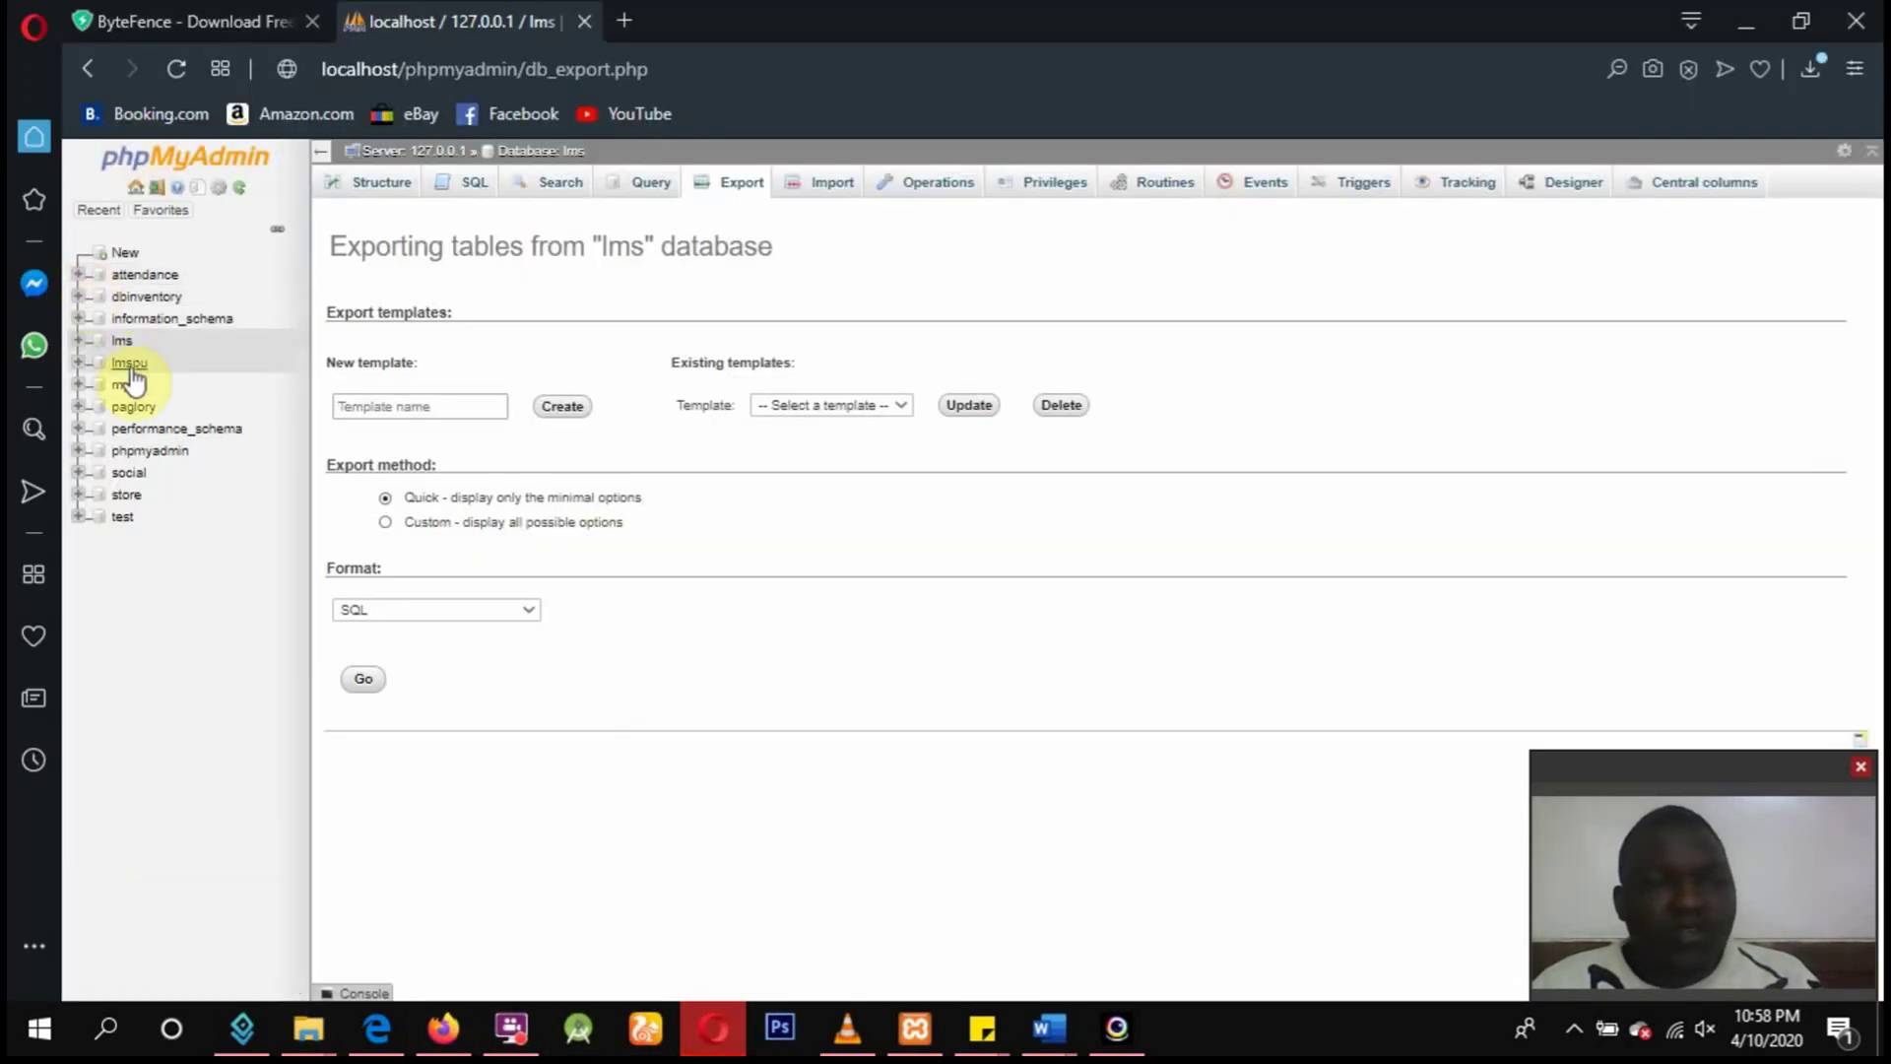
left_click(132, 475)
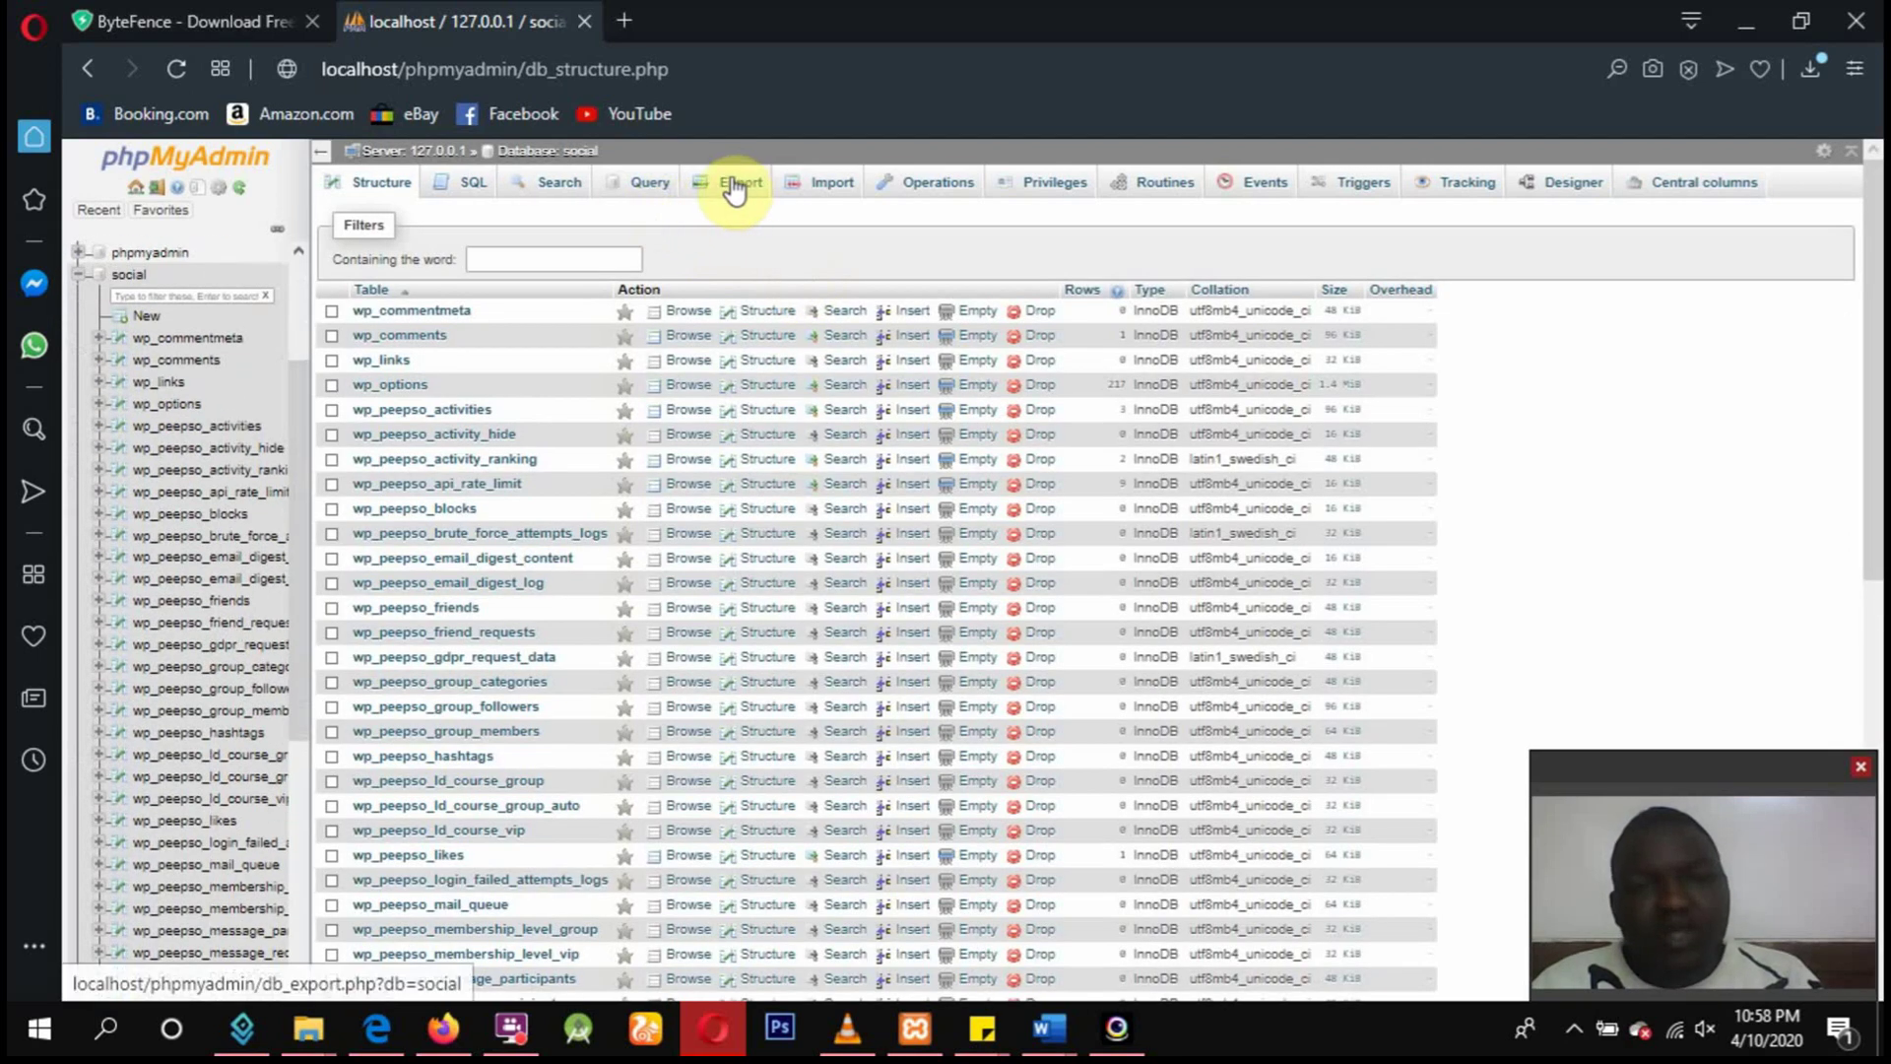
left_click(737, 189)
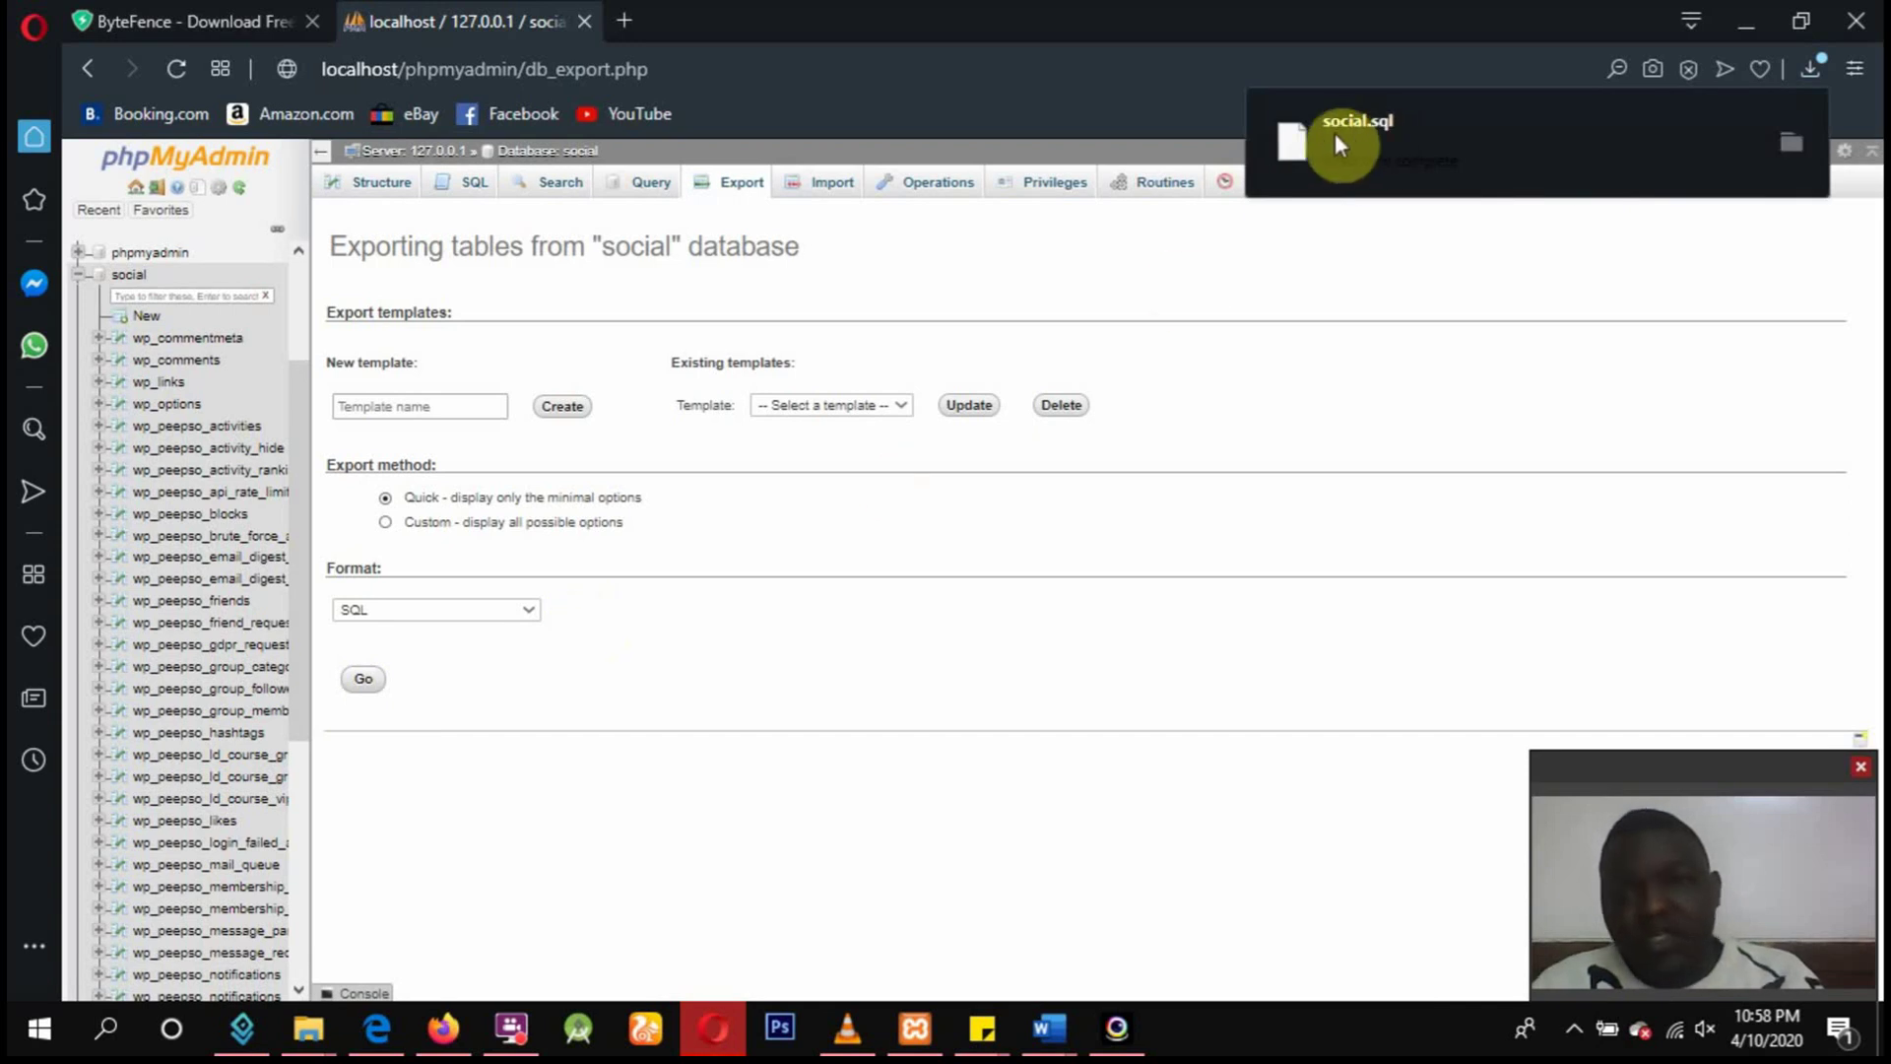
left_click(1794, 144)
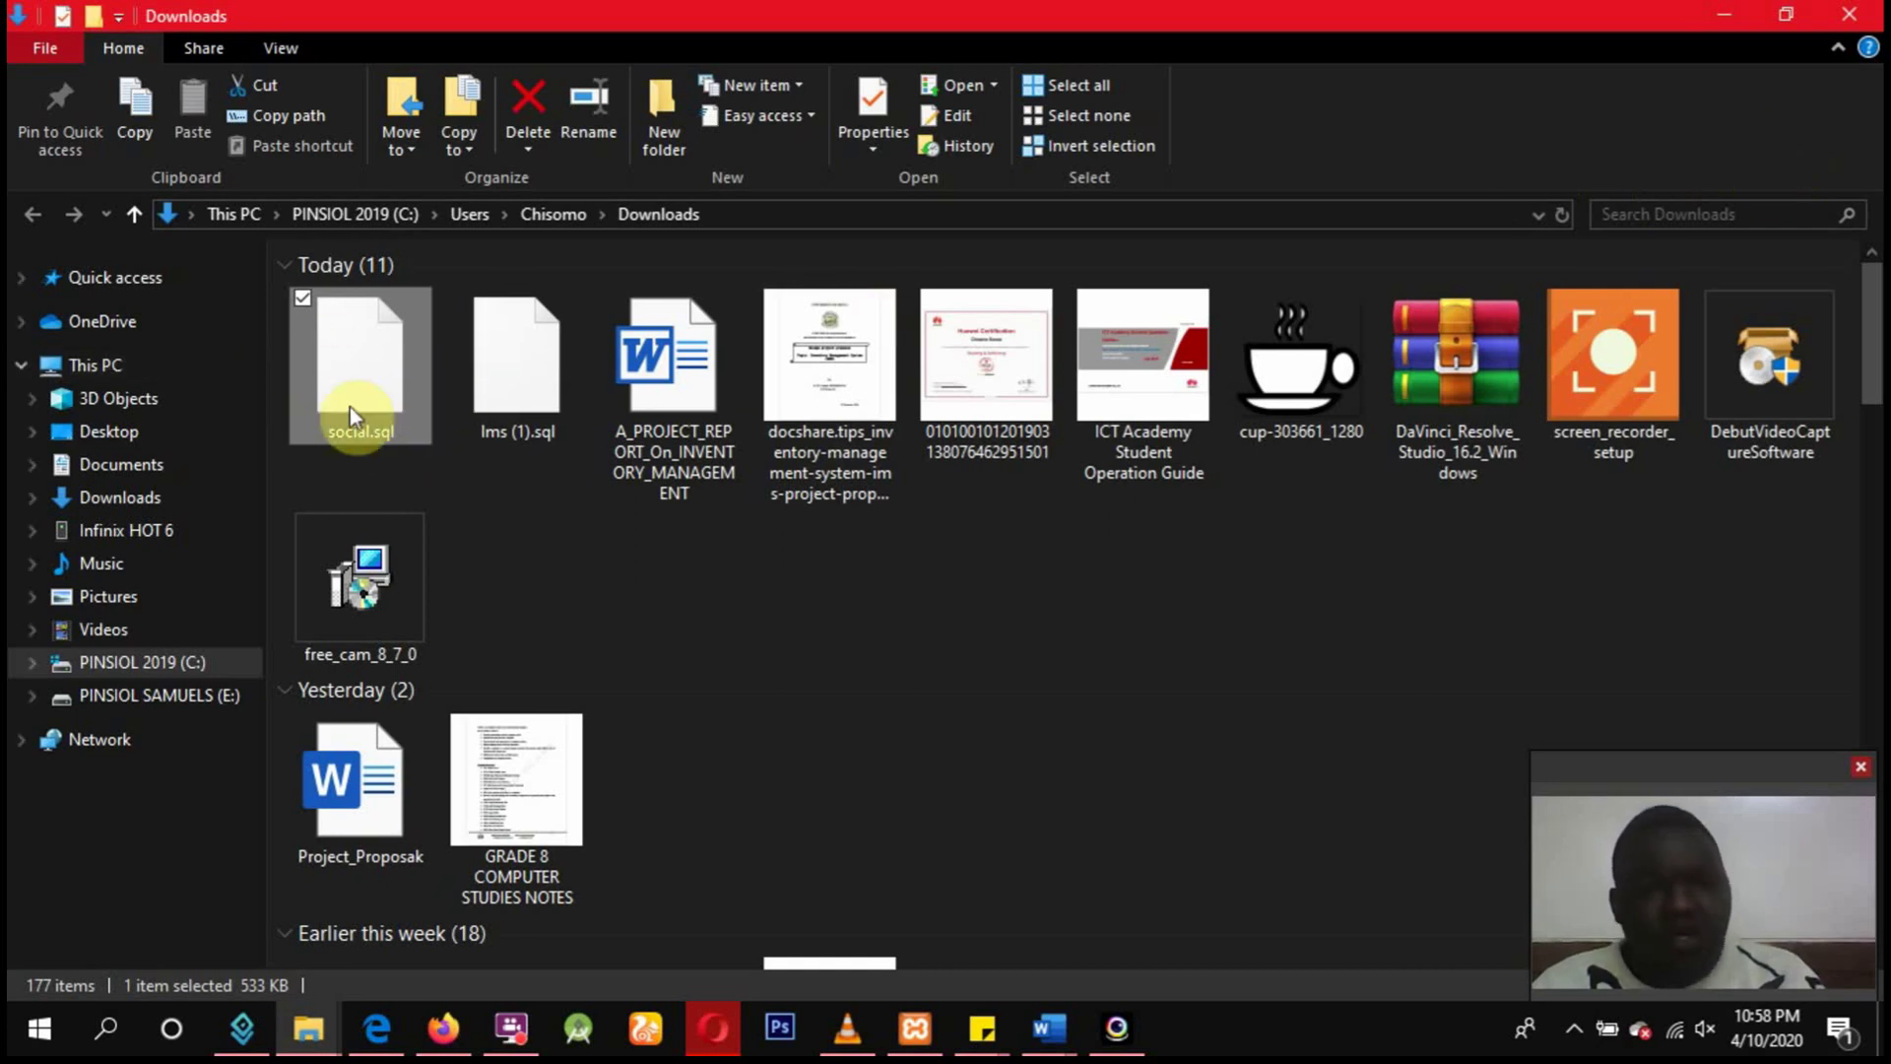
Move social.sql onto the Desktop and open the PINSIOL 2019 (C:) drive.
left_click_drag(380, 394, 193, 435)
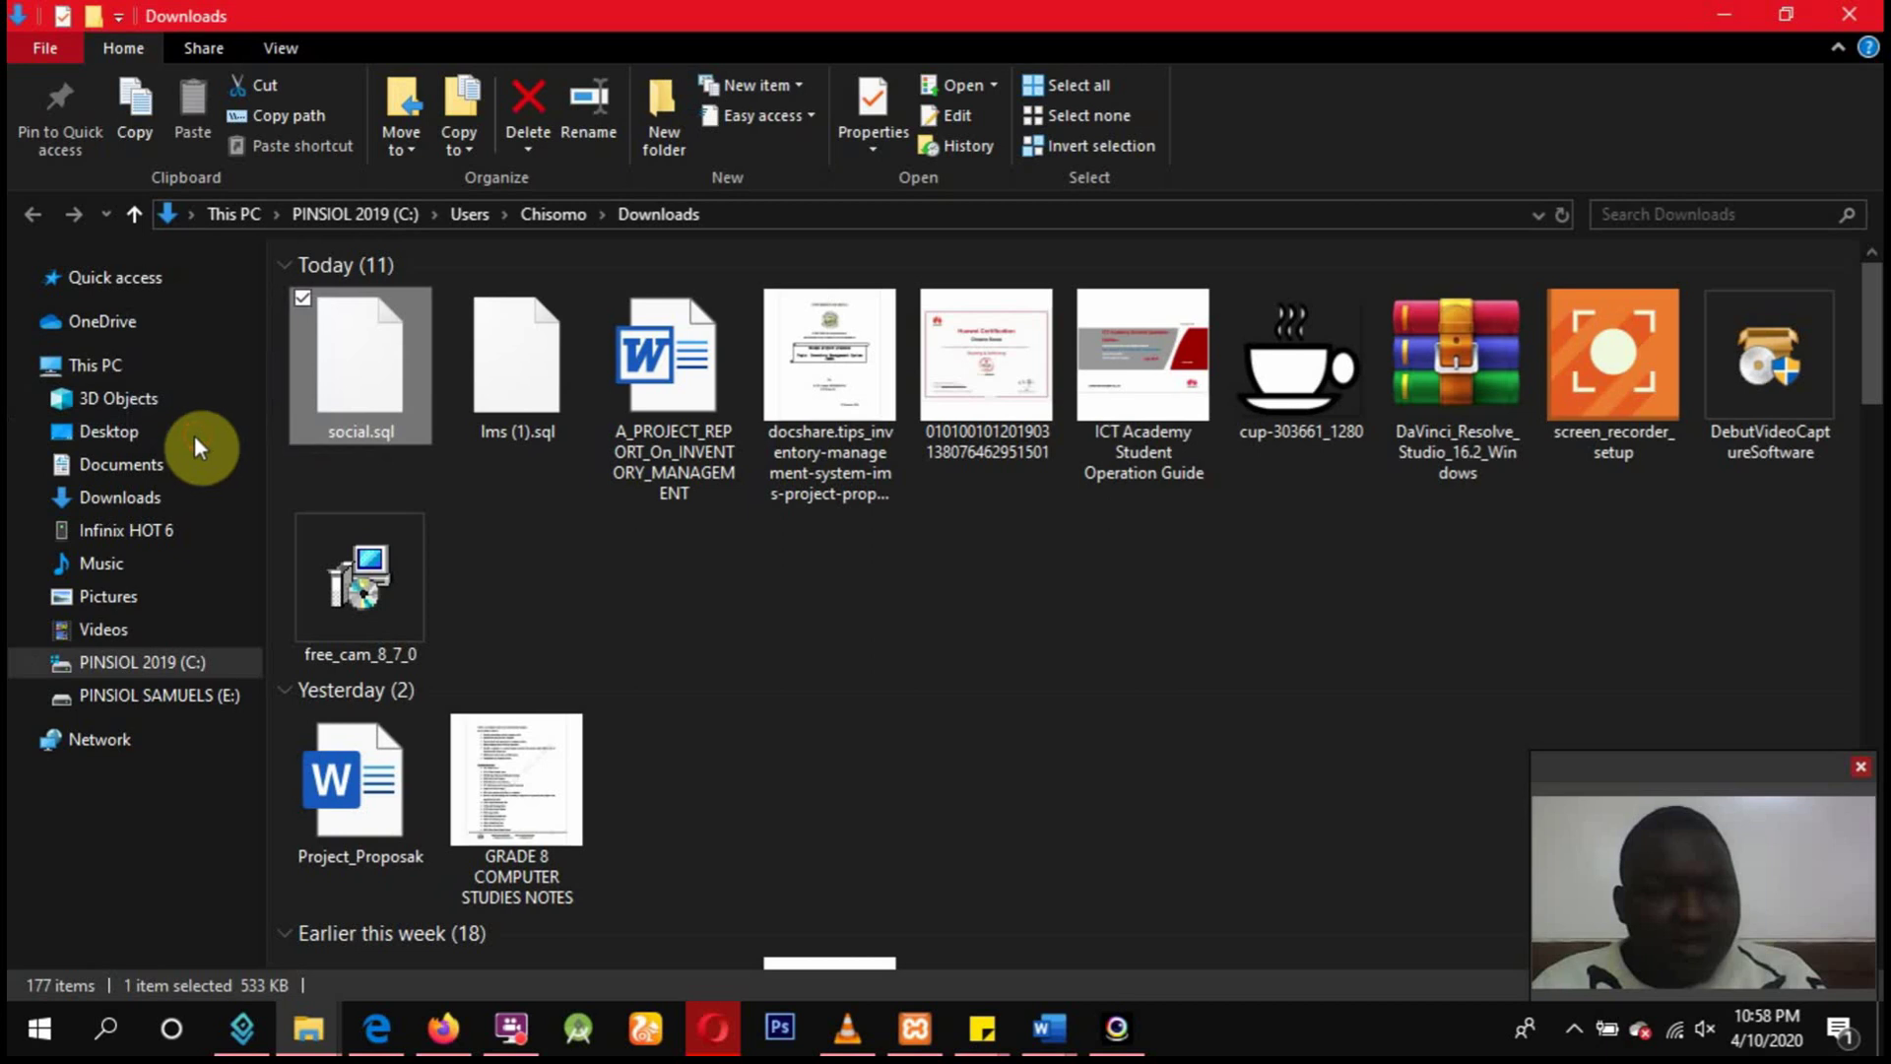
left_click(150, 665)
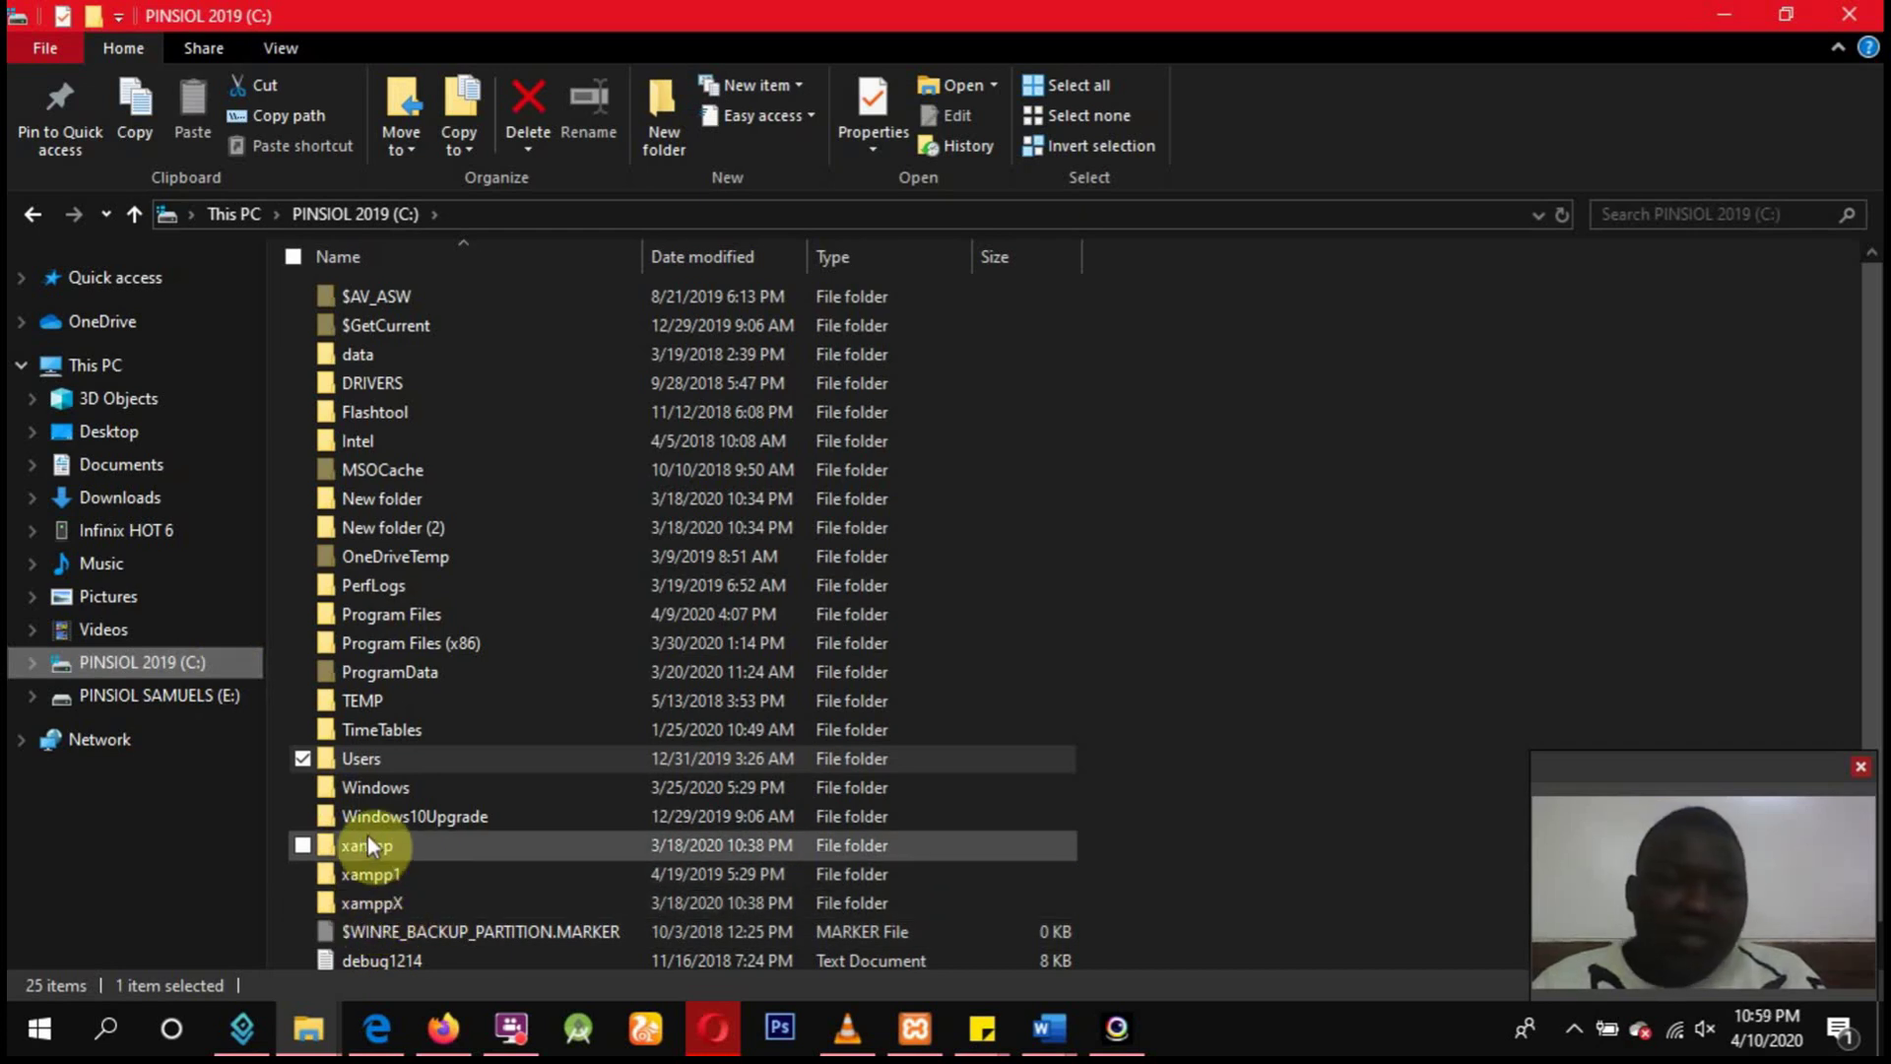
Navigate to C:\xamppX\htdocs and select the social project folder.
double_click(364, 901)
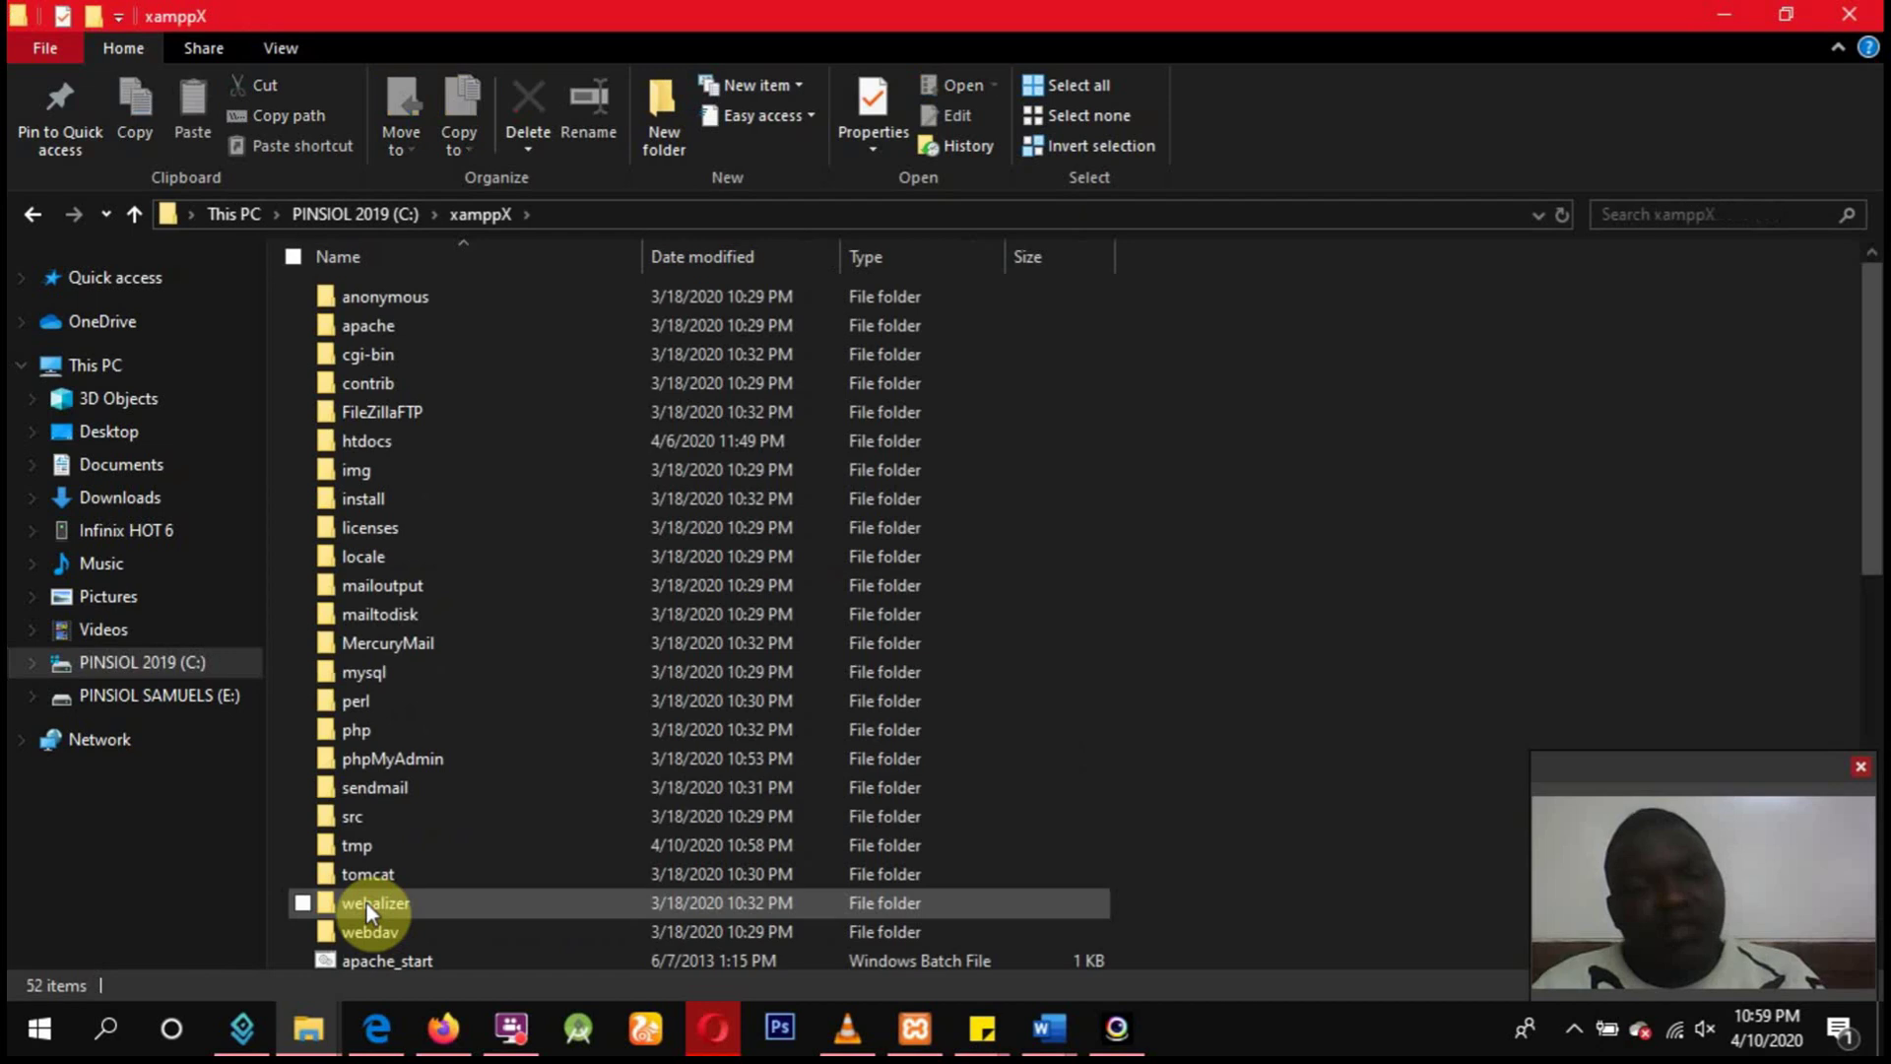
double_click(350, 441)
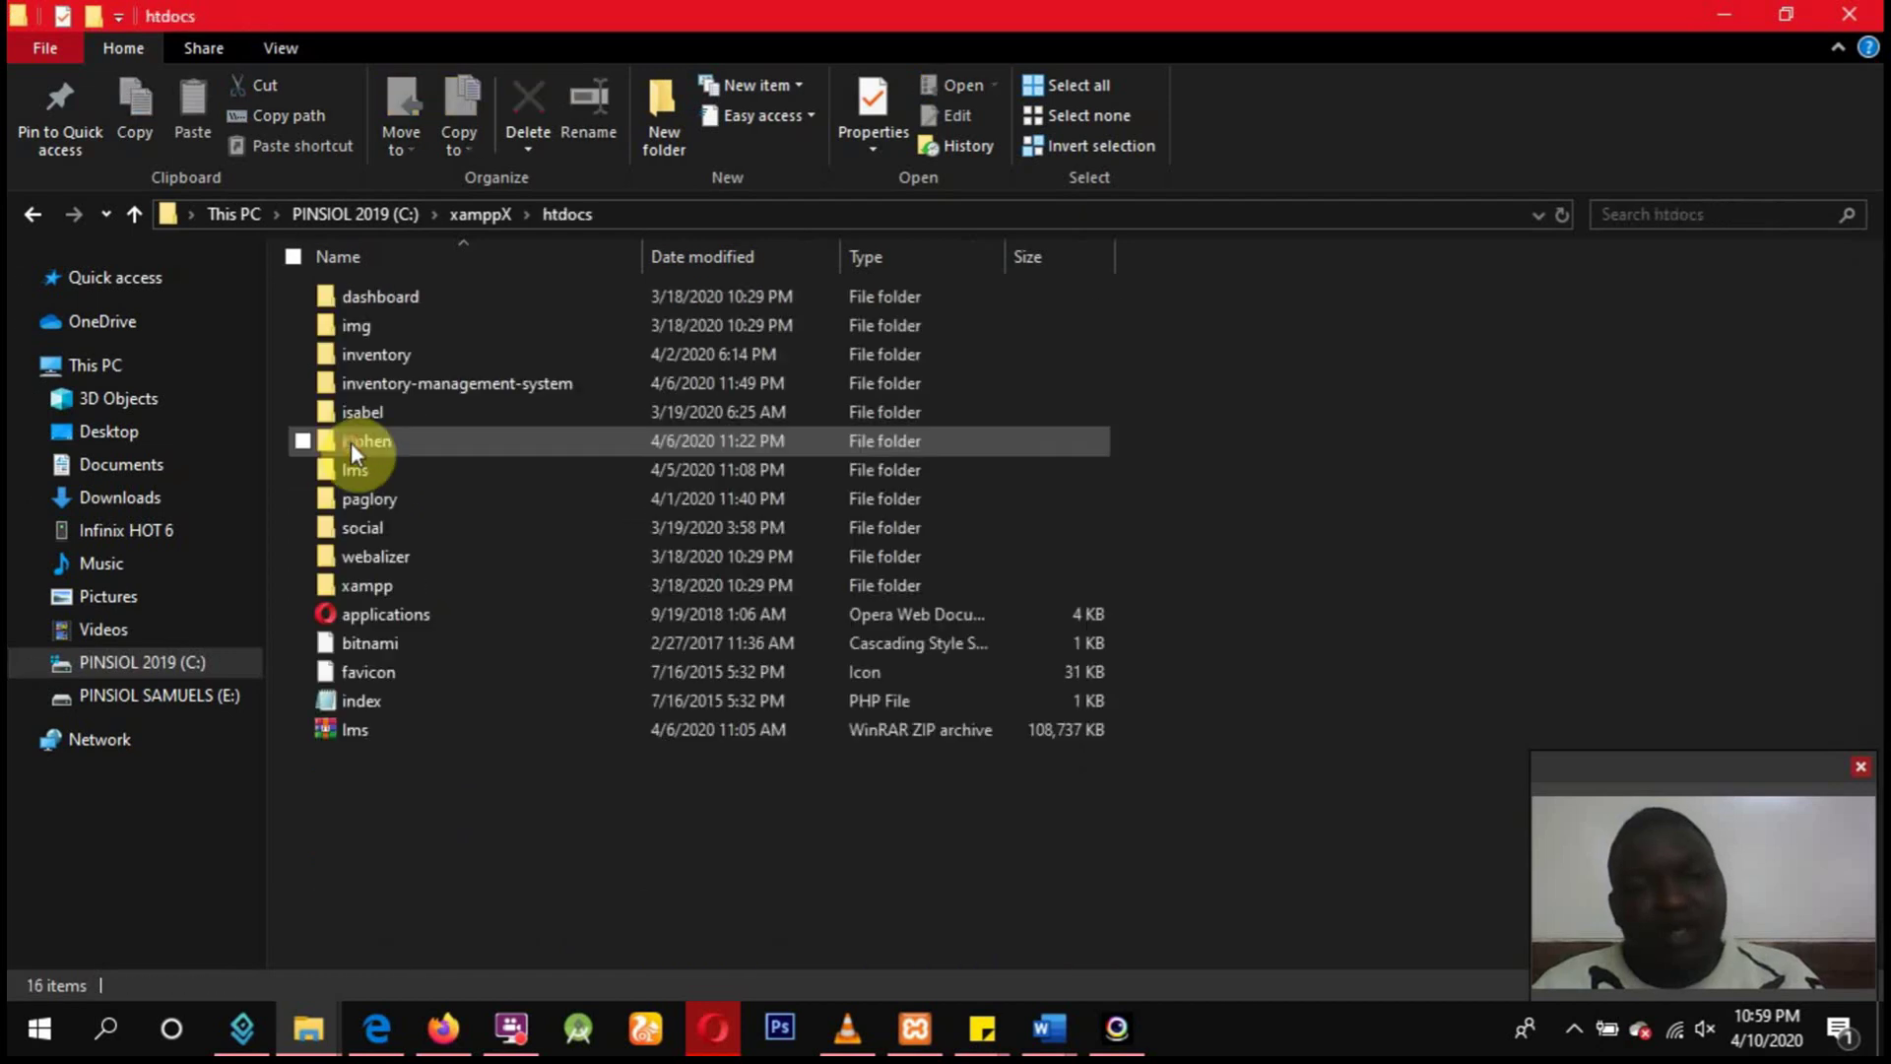
left_click(157, 677)
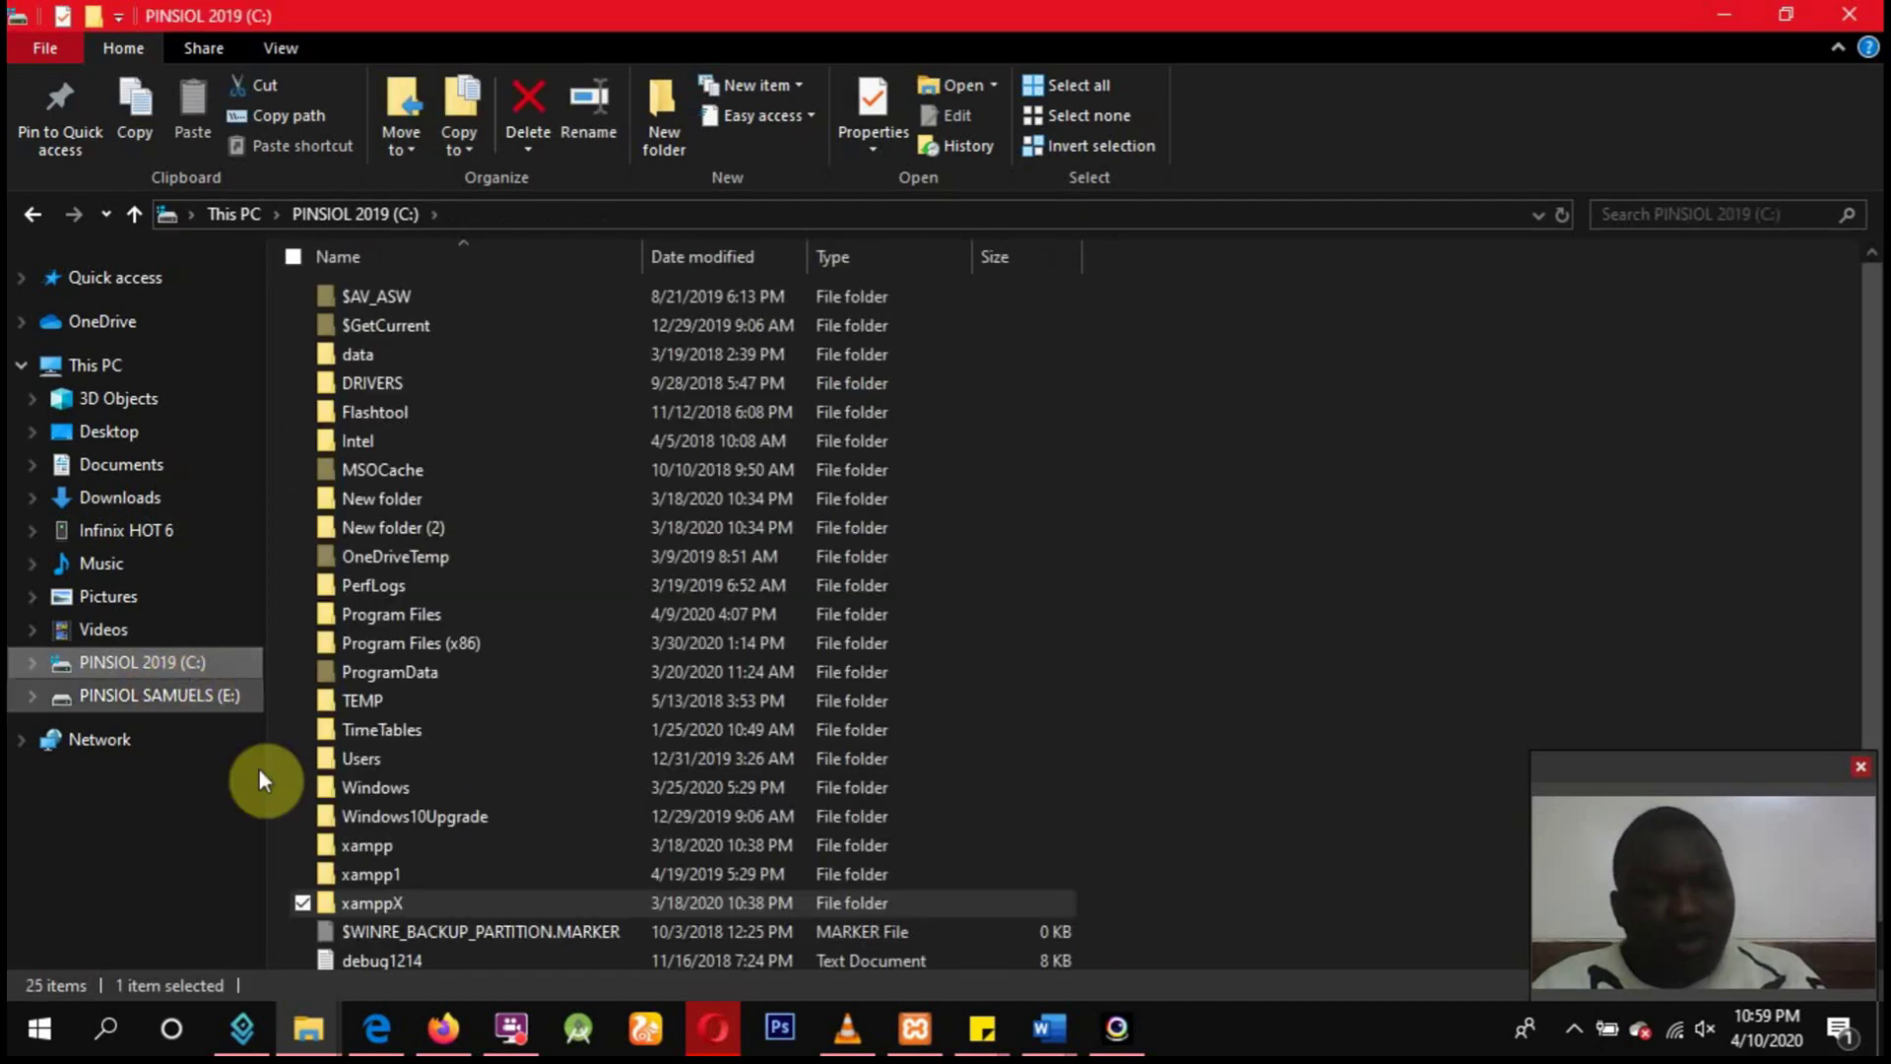
double_click(373, 904)
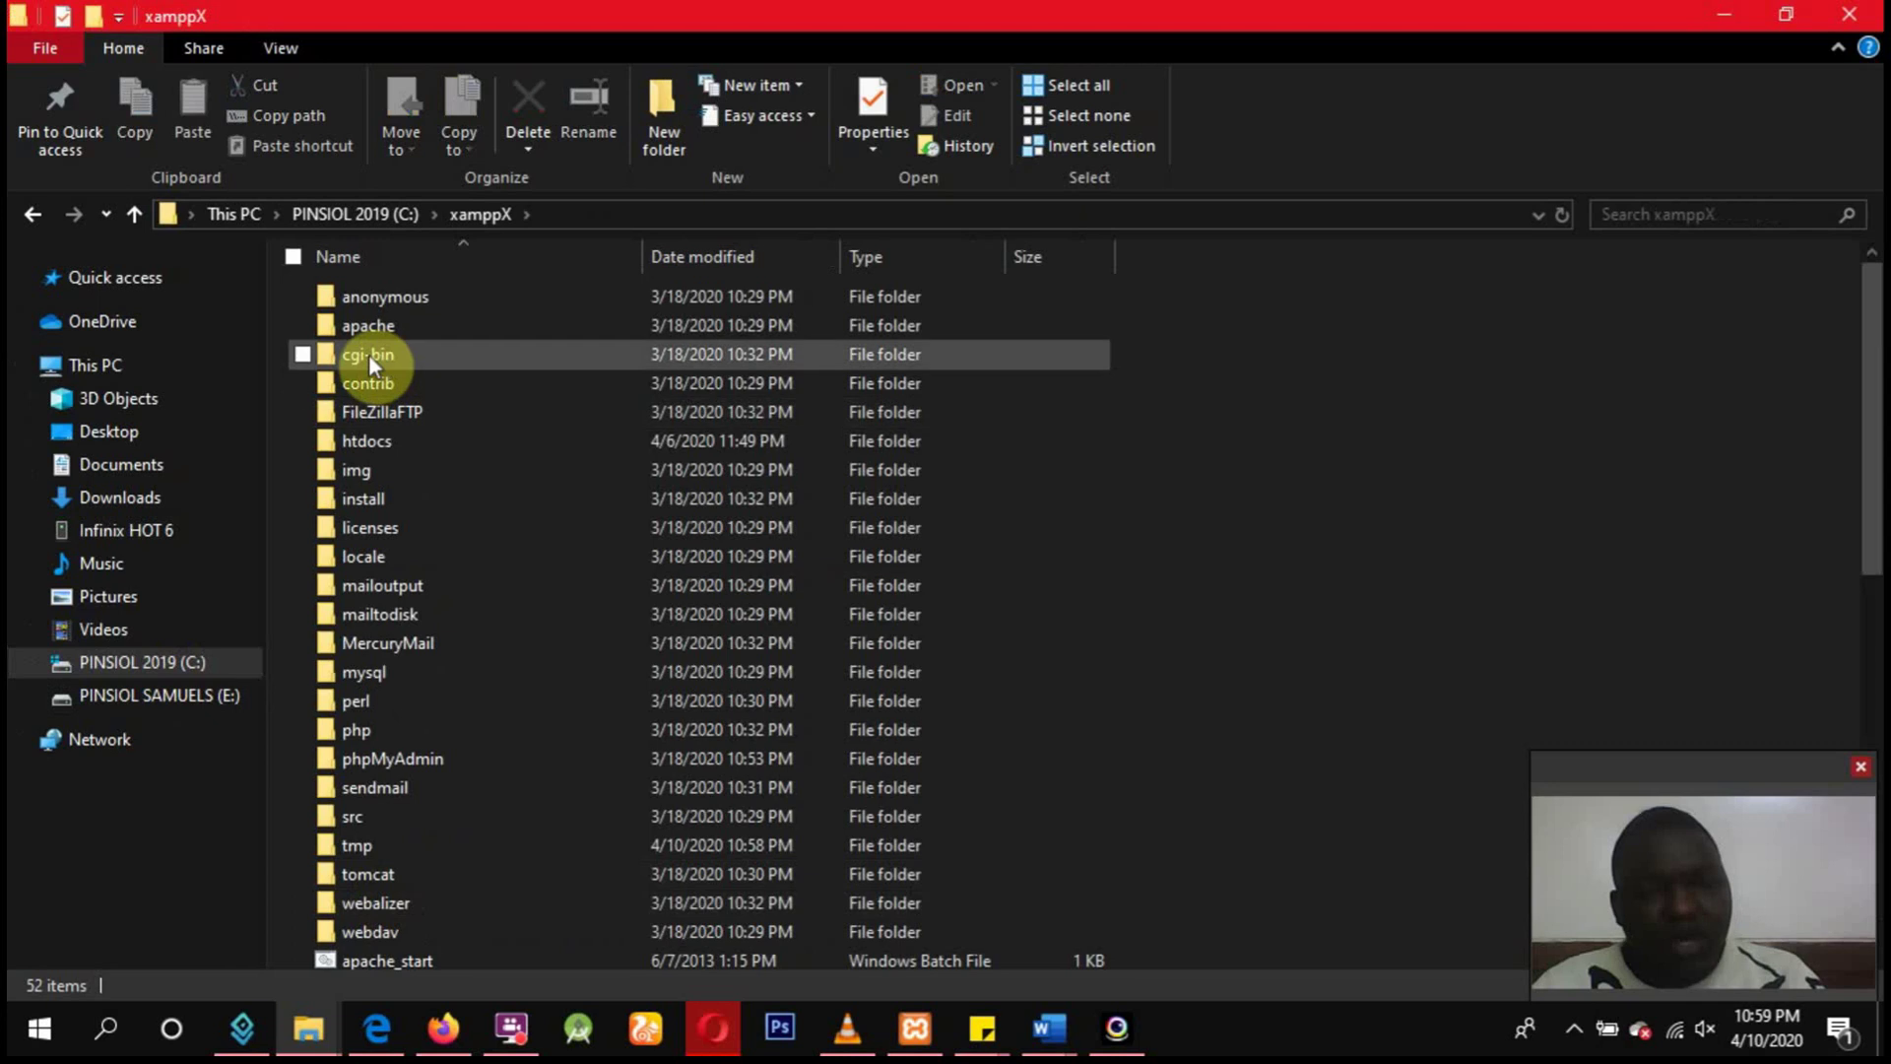
double_click(376, 447)
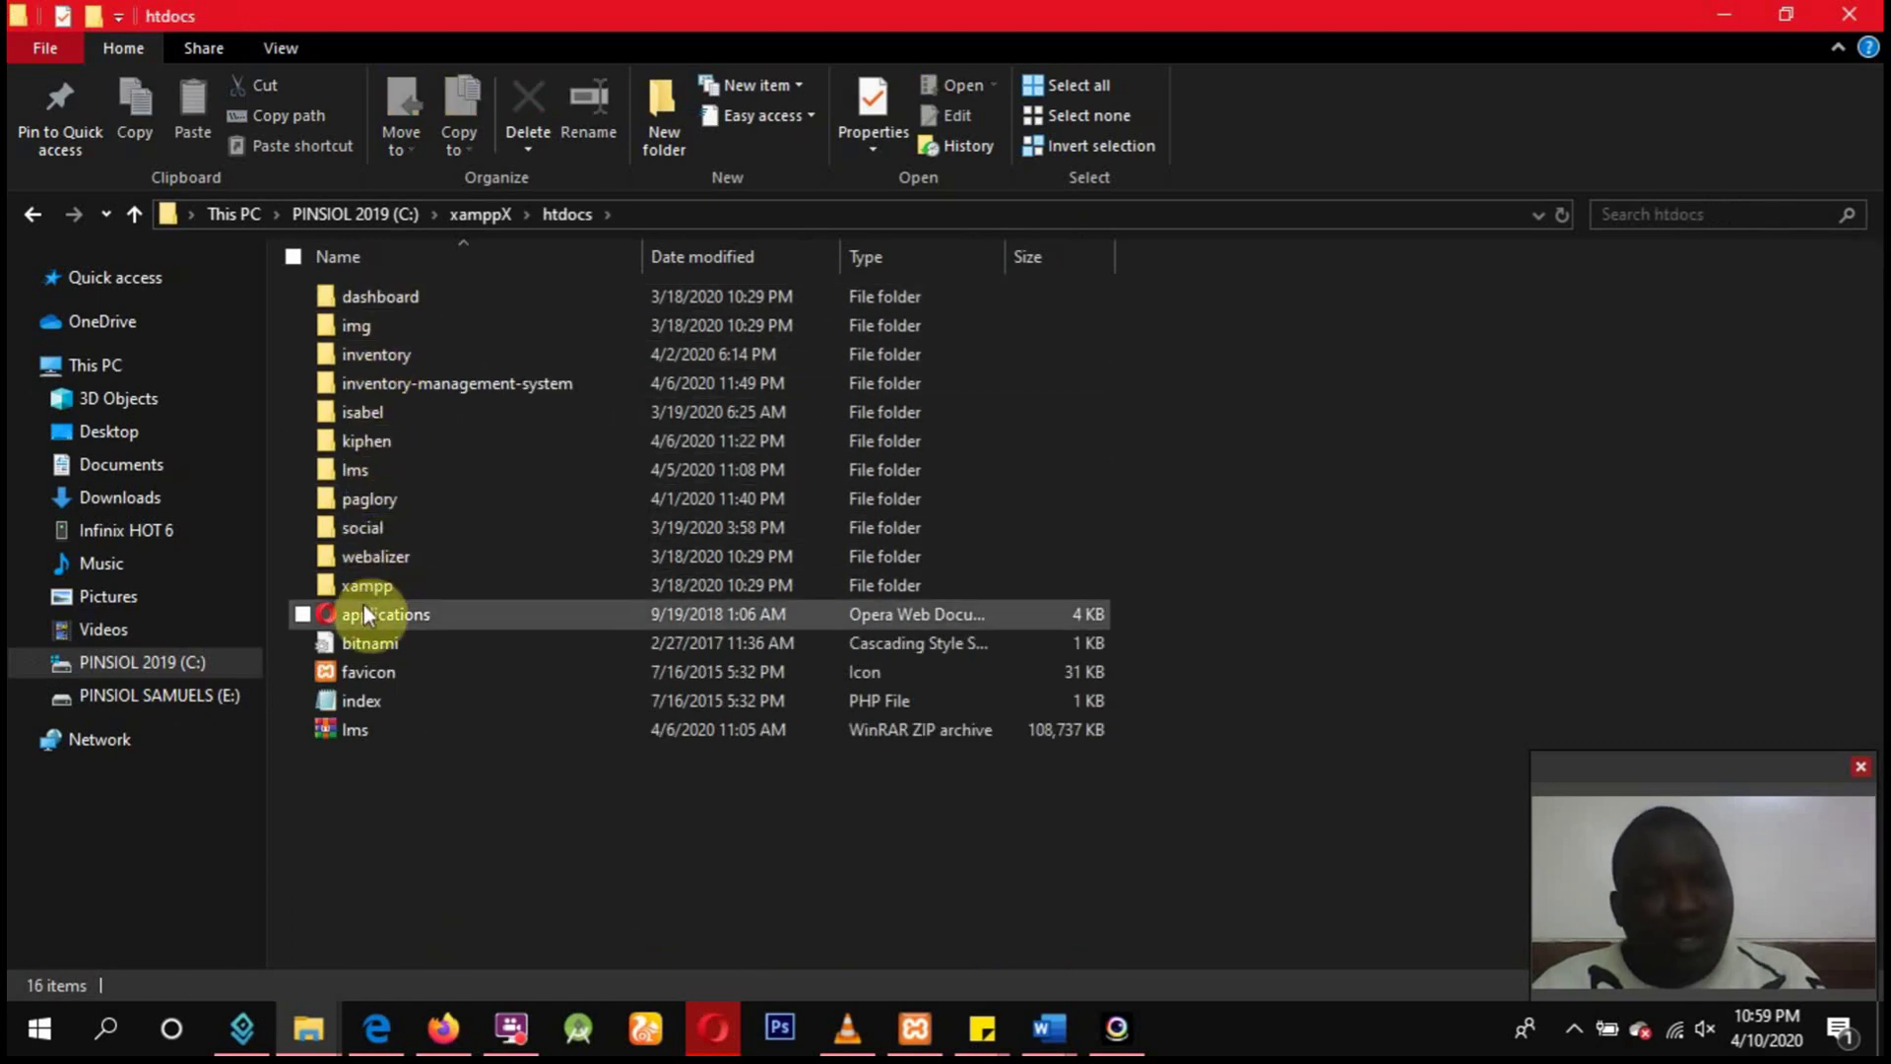
left_click(363, 529)
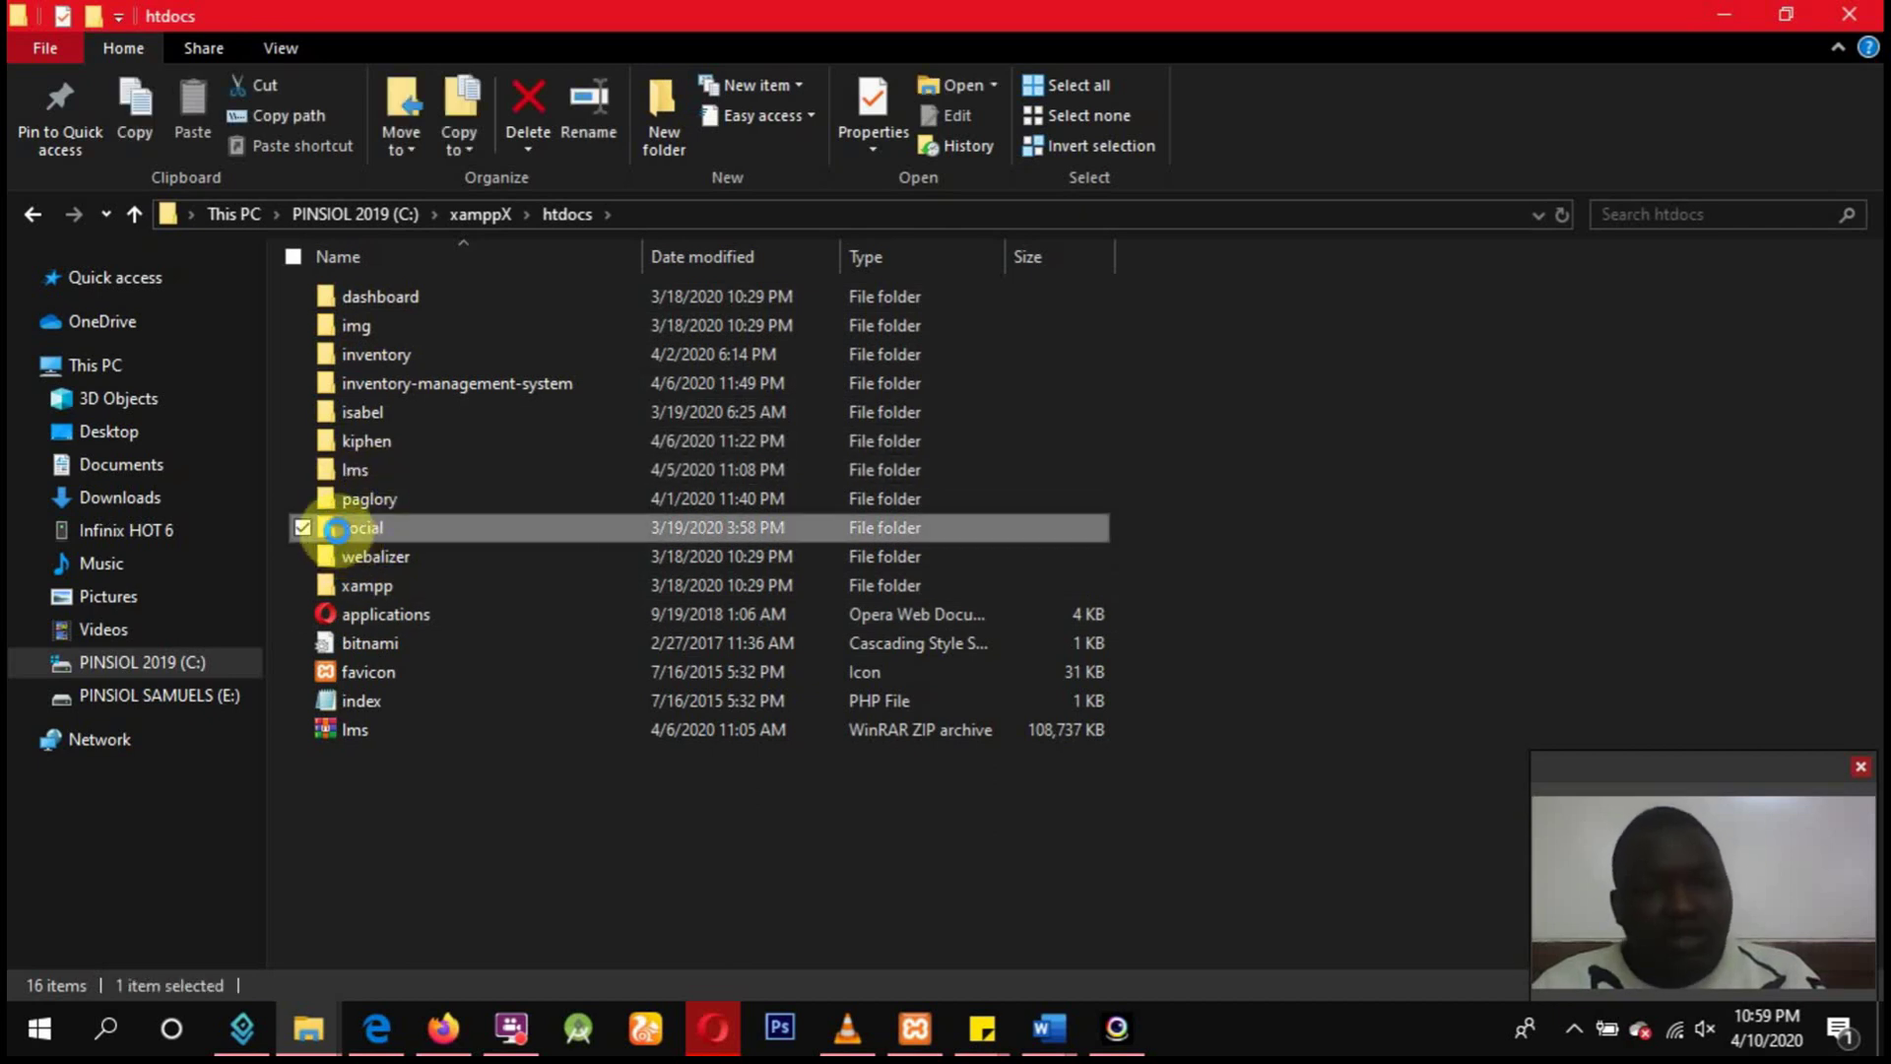
Start compressing the social folder into a social ZIP archive with WinRAR.
right_click(337, 530)
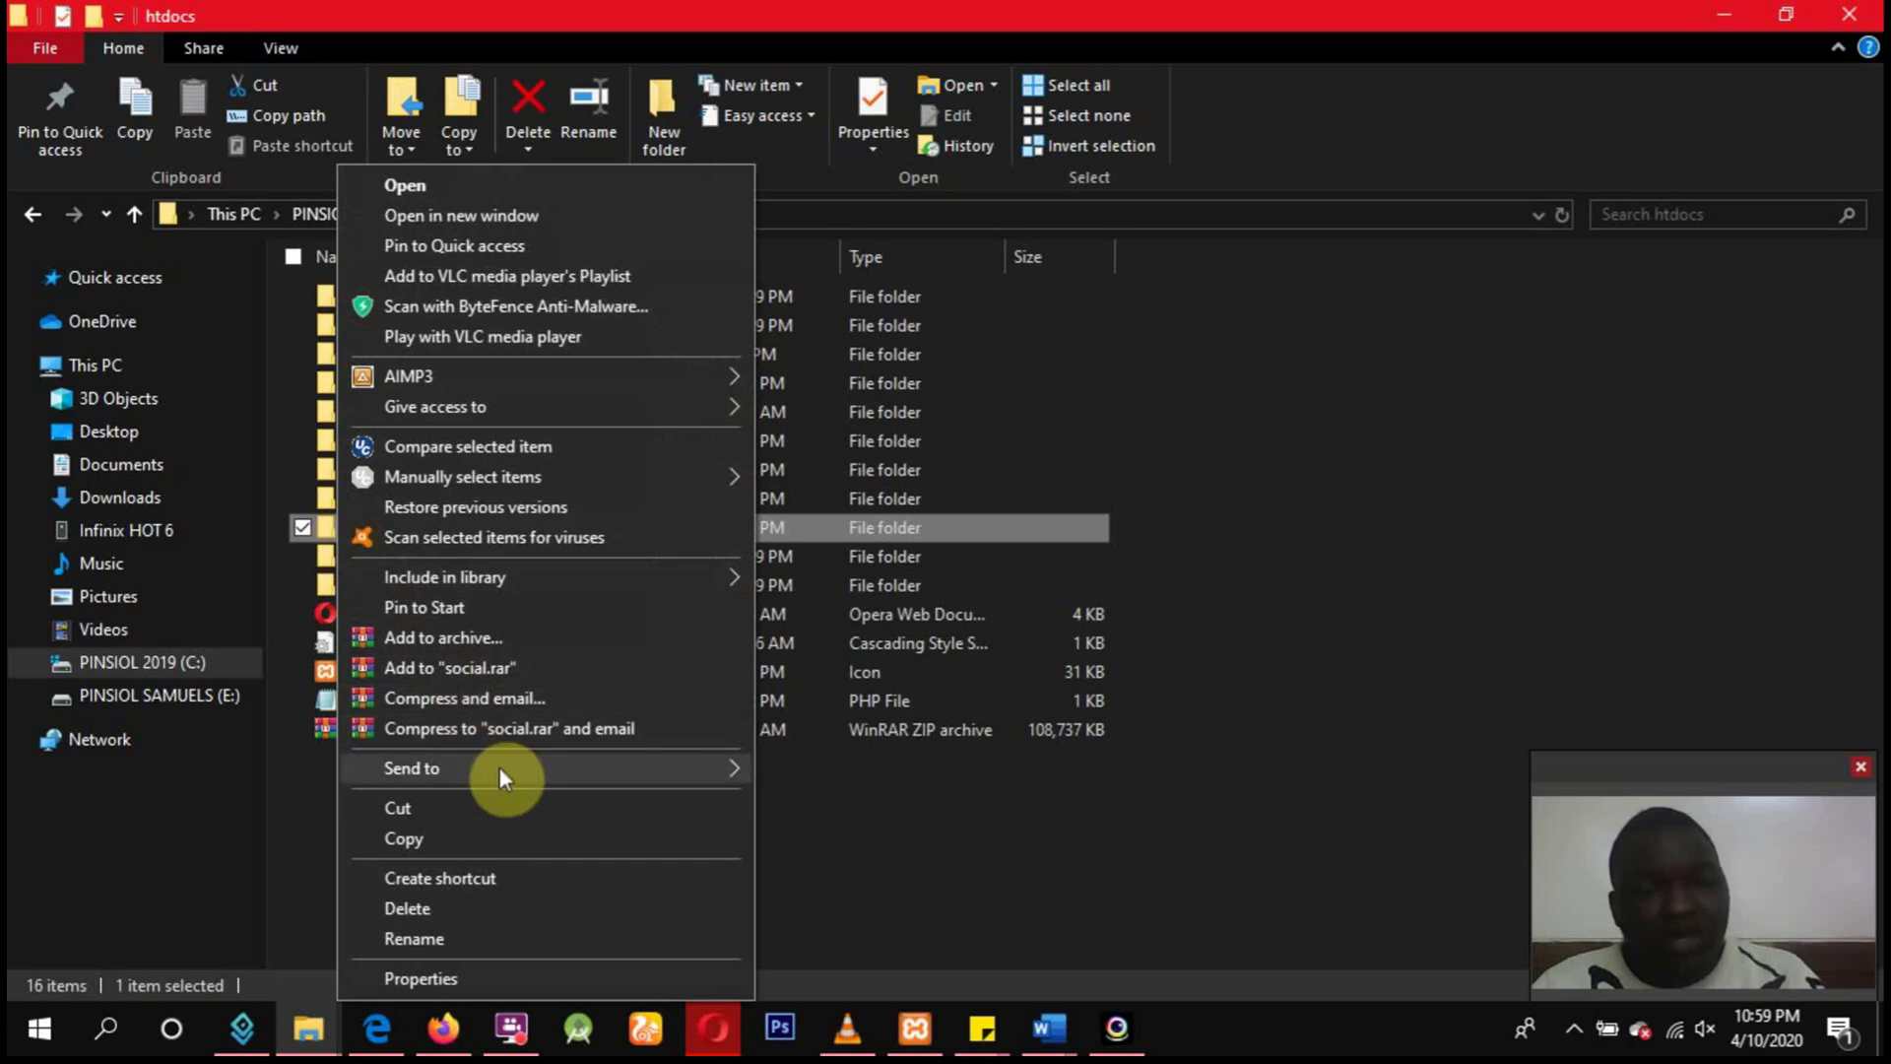
mouse_move(501, 766)
left_click(849, 805)
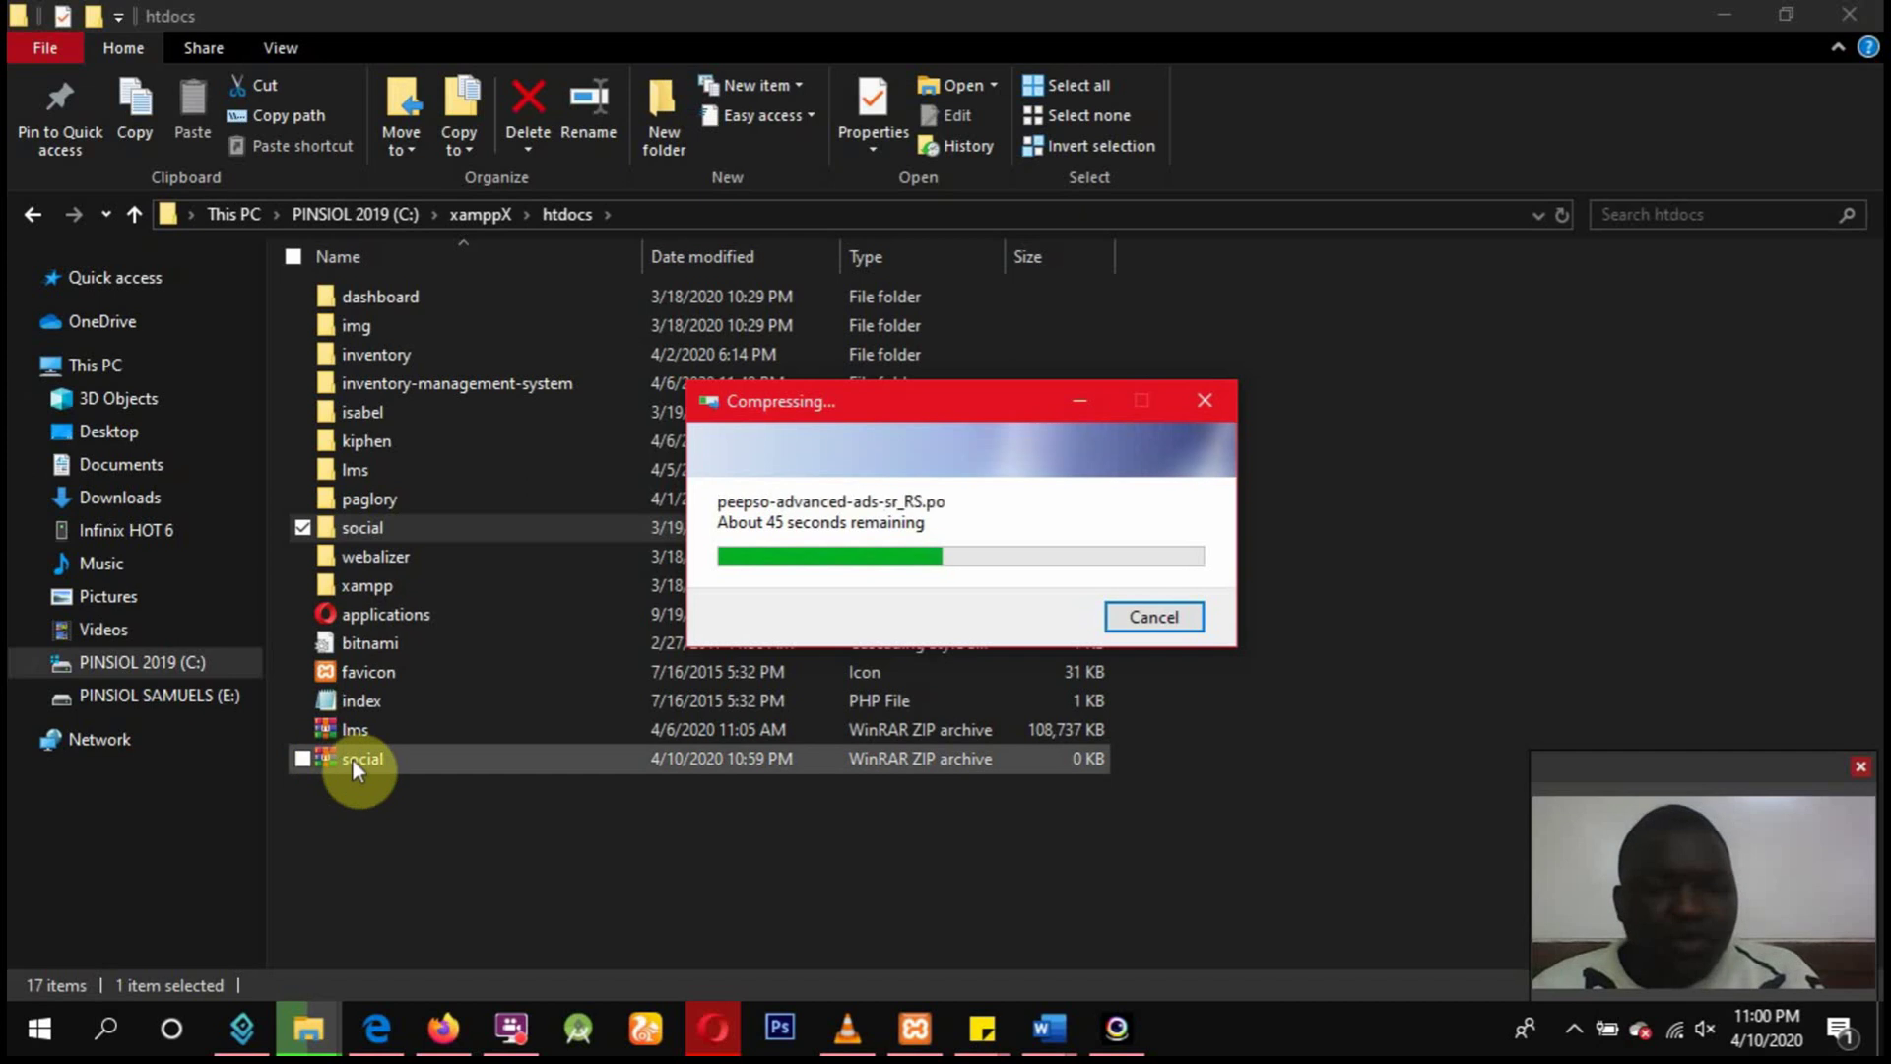
Zip the social folder into a 24,191 KB archive named social and drag it to the Desktop.
right_click(382, 527)
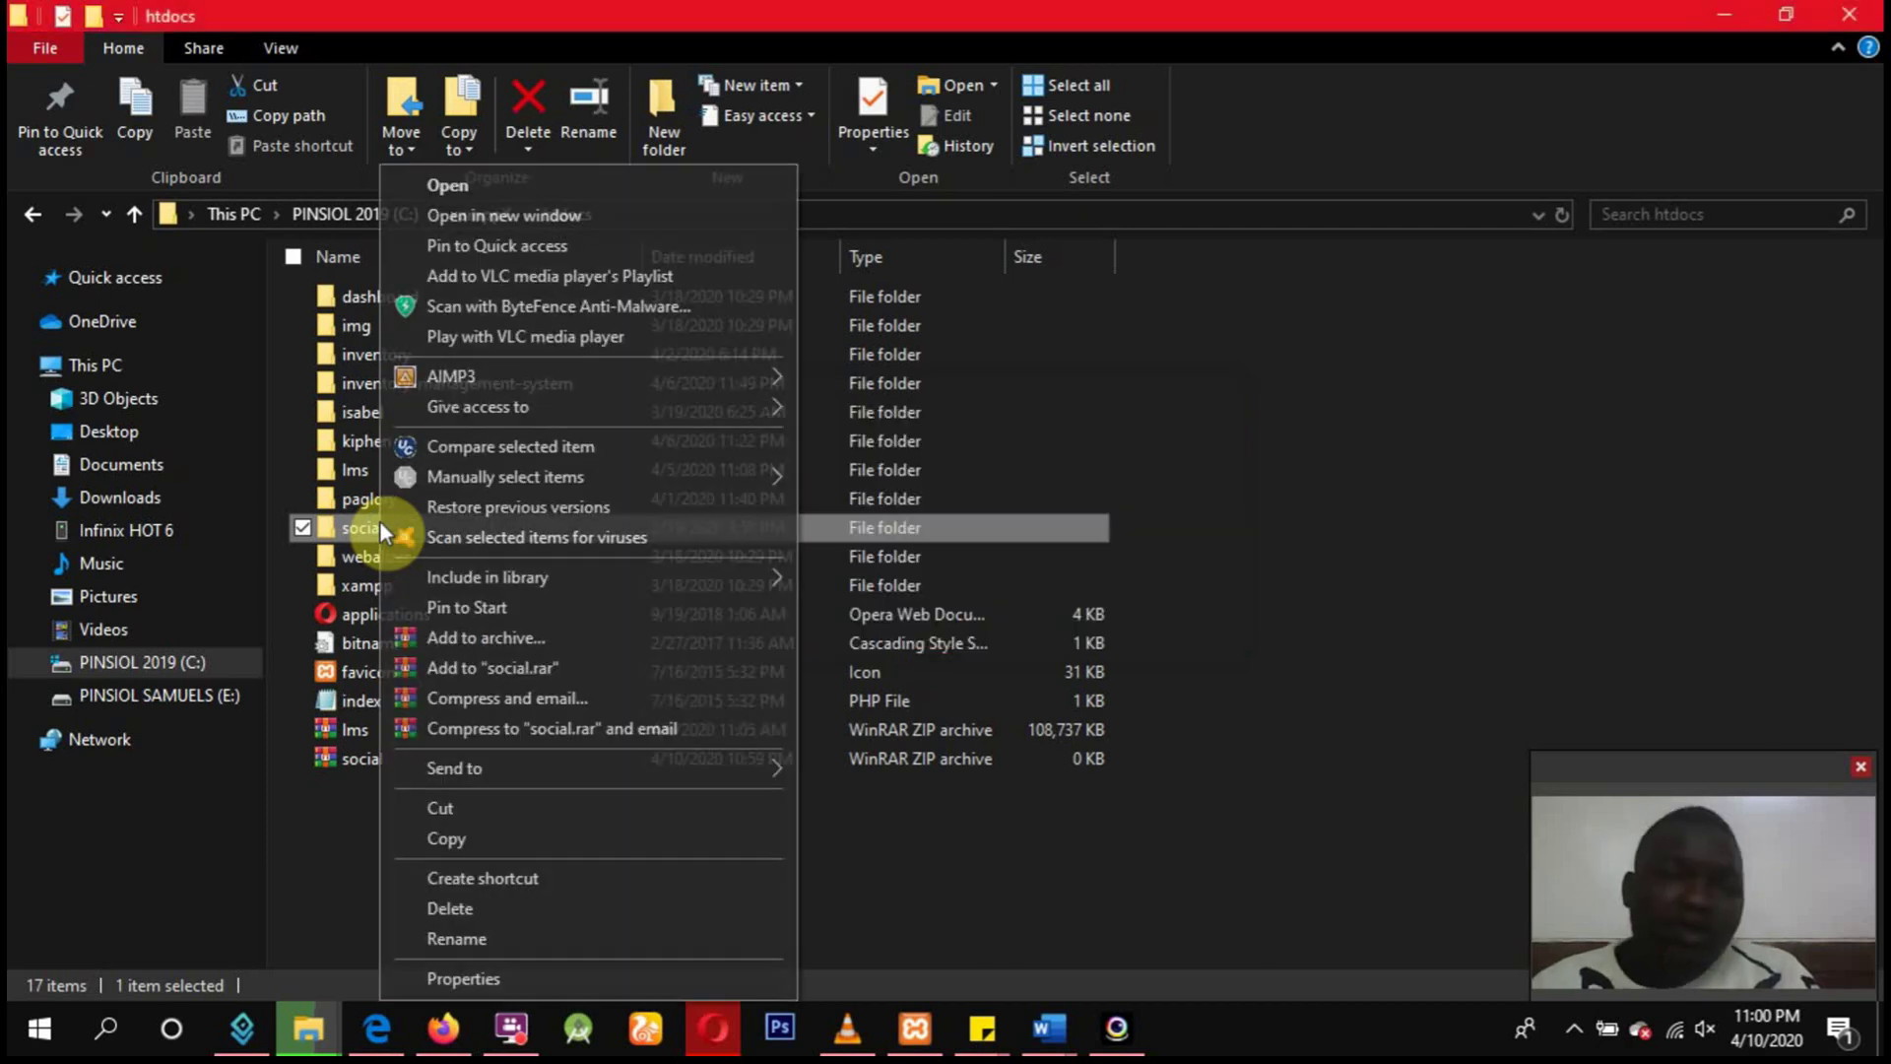
mouse_move(641, 770)
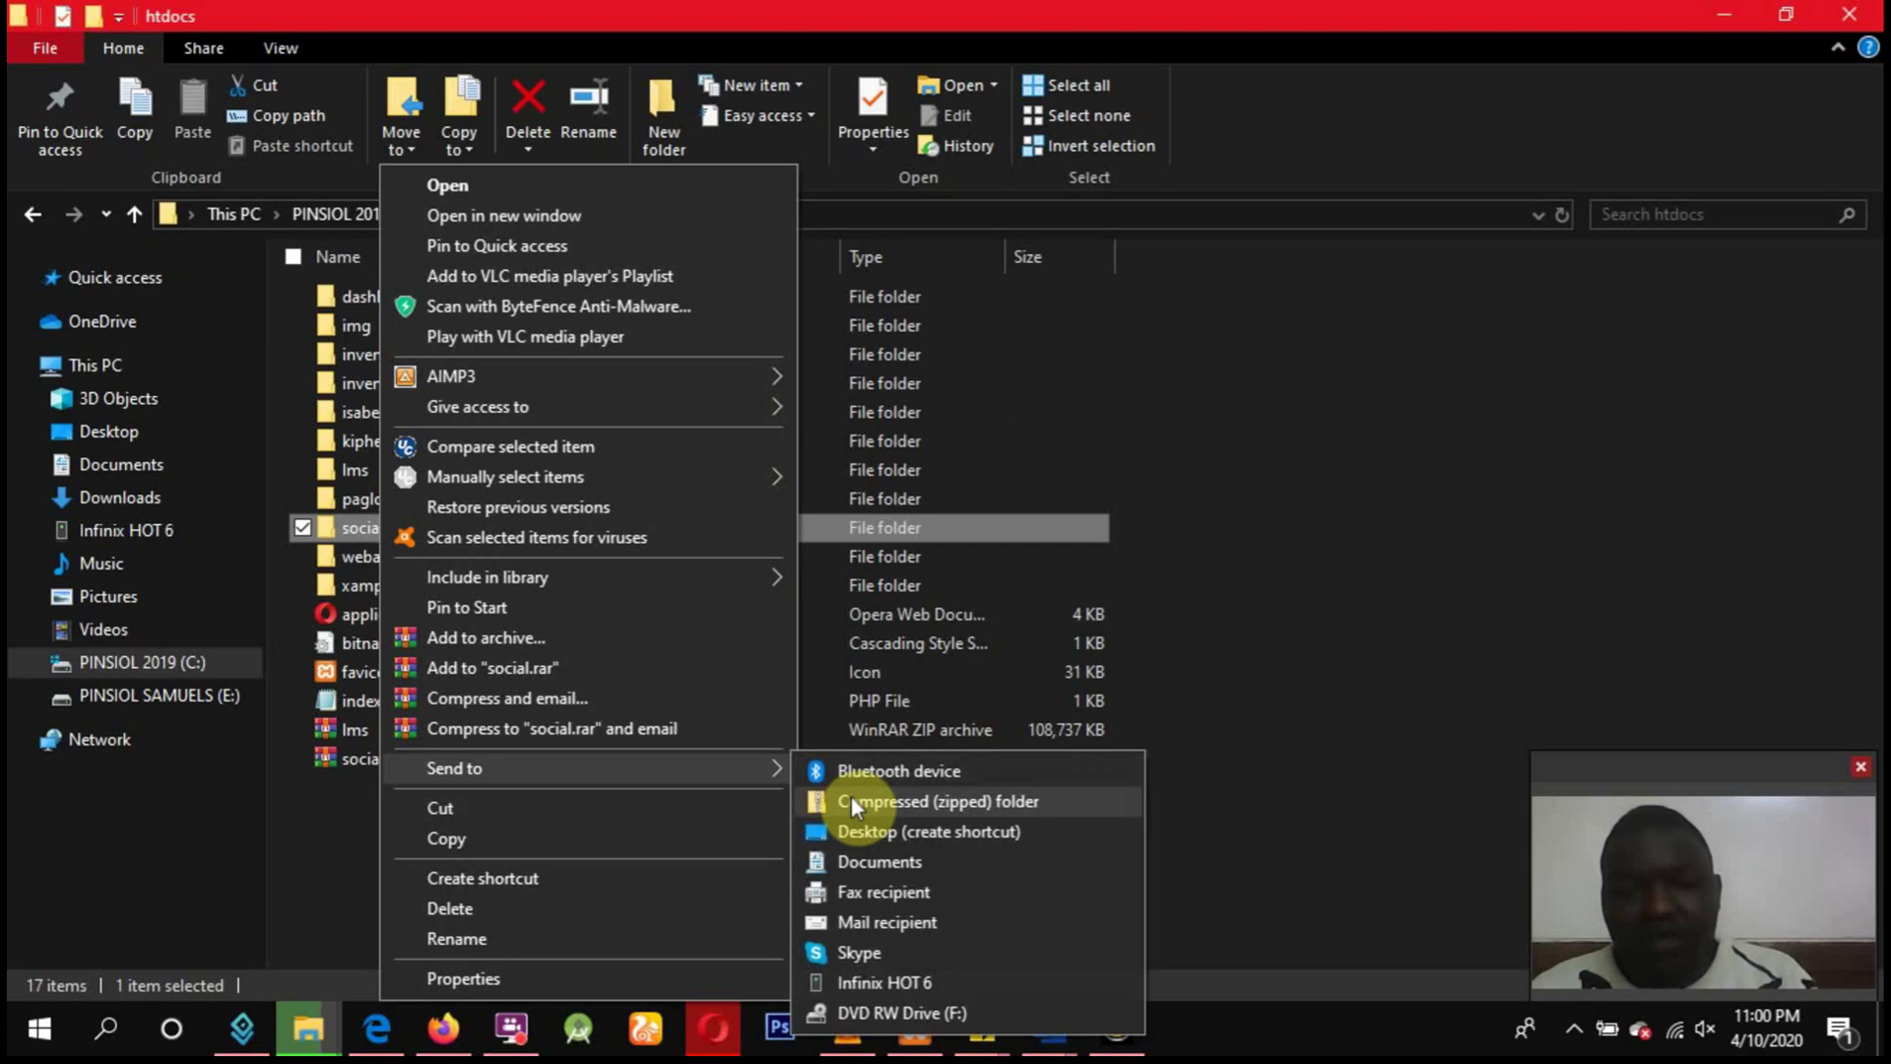
left_click(1403, 637)
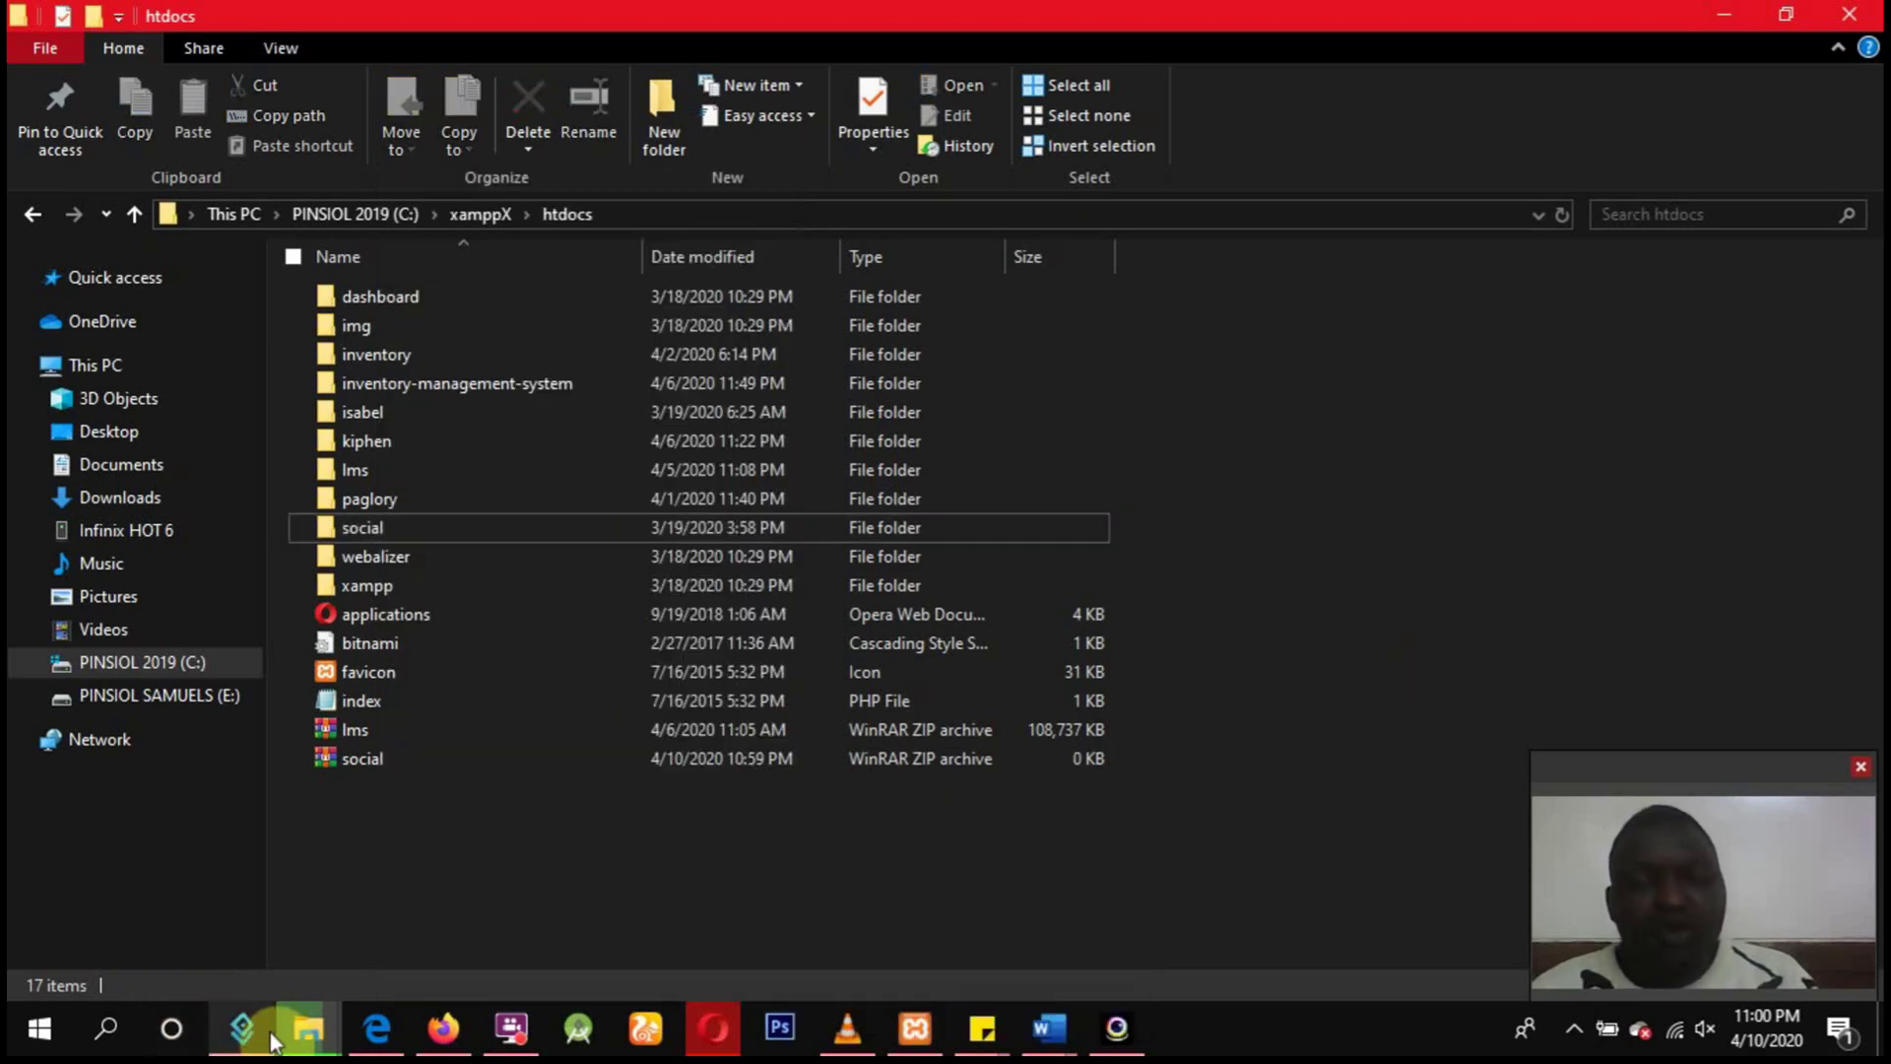
mouse_move(305, 1026)
left_click(724, 904)
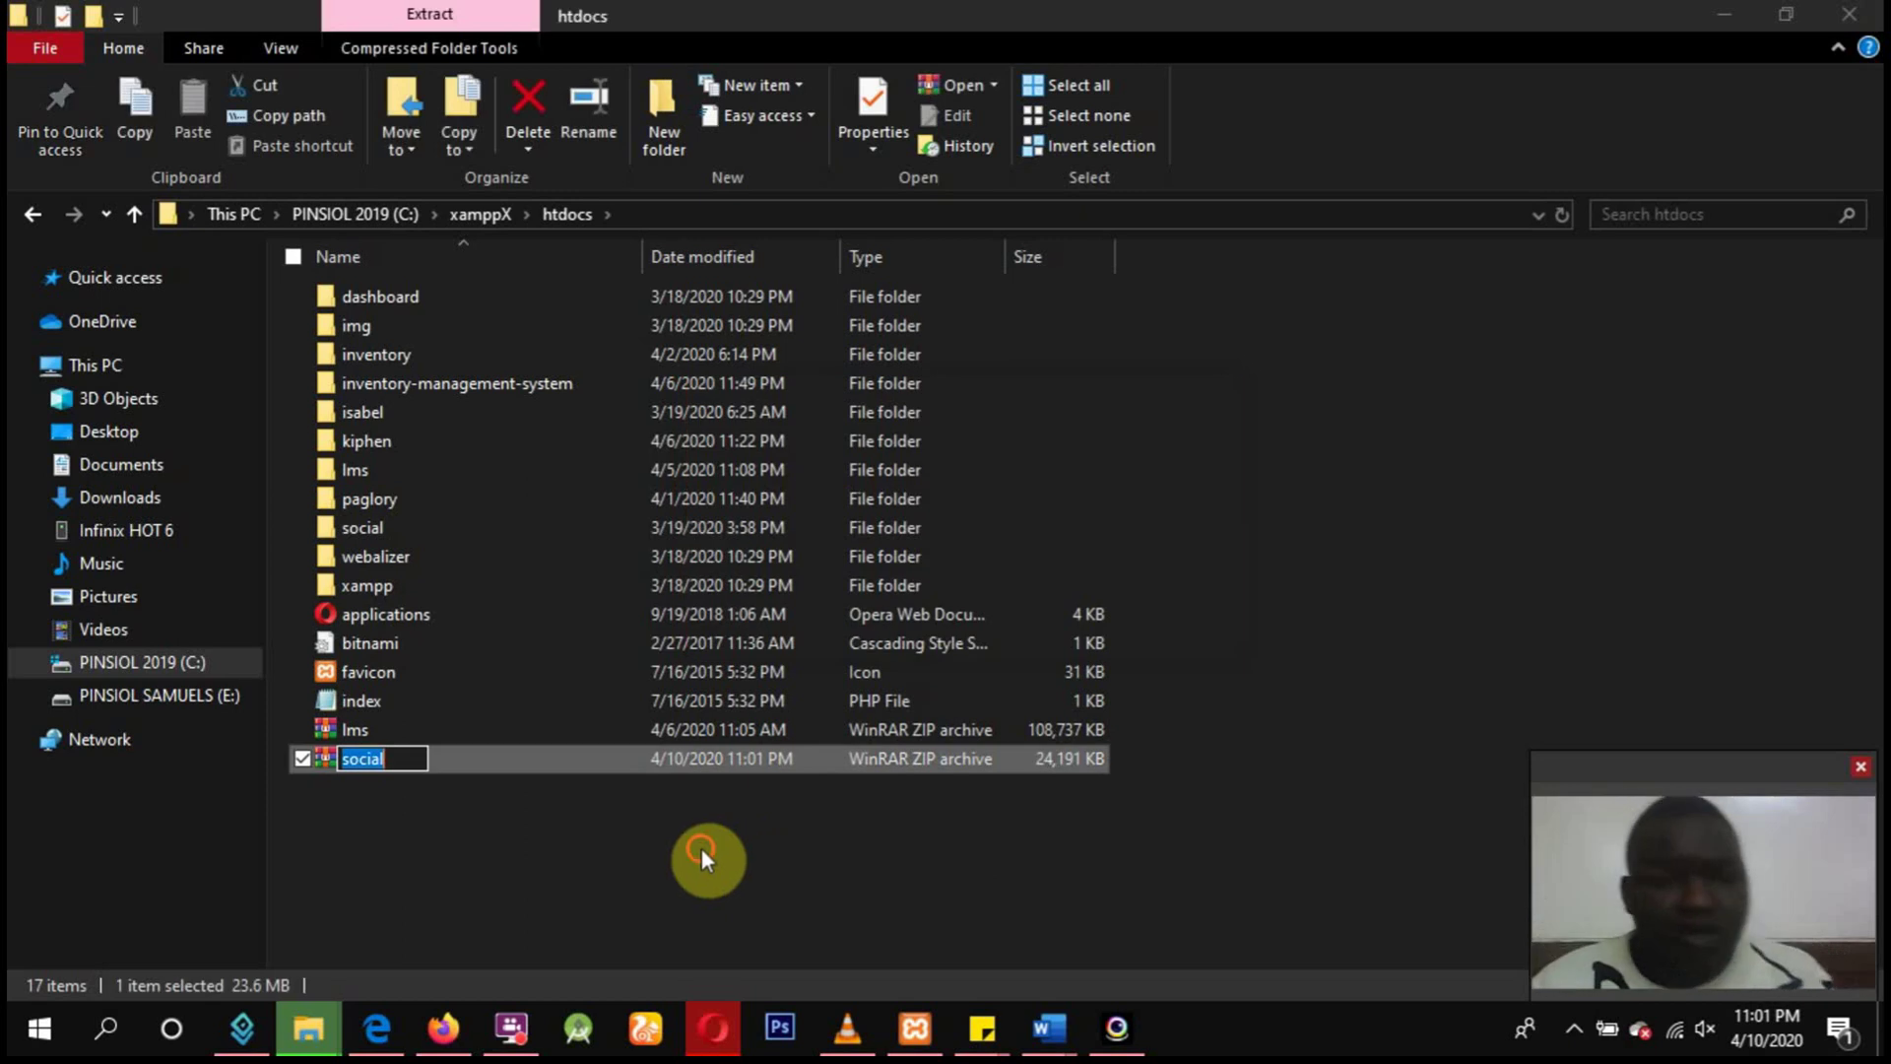
left_click(700, 849)
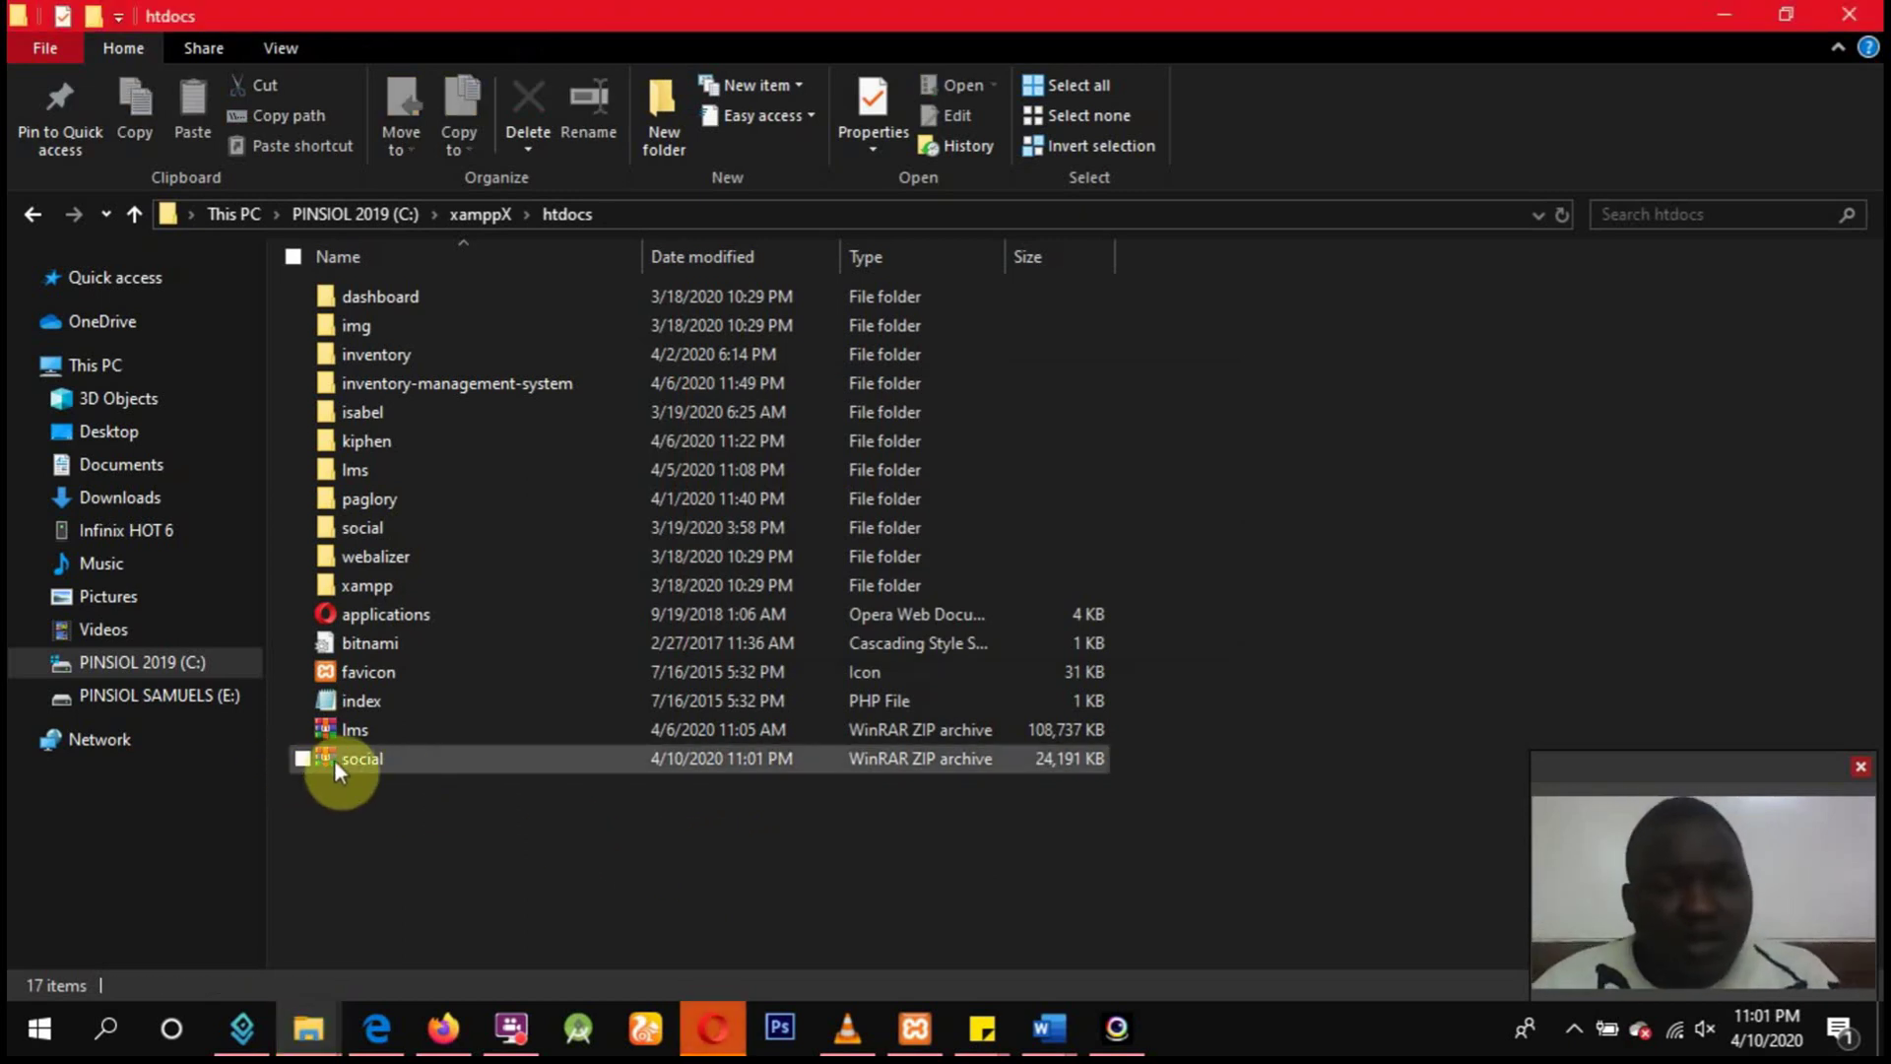
left_click_drag(334, 759, 191, 435)
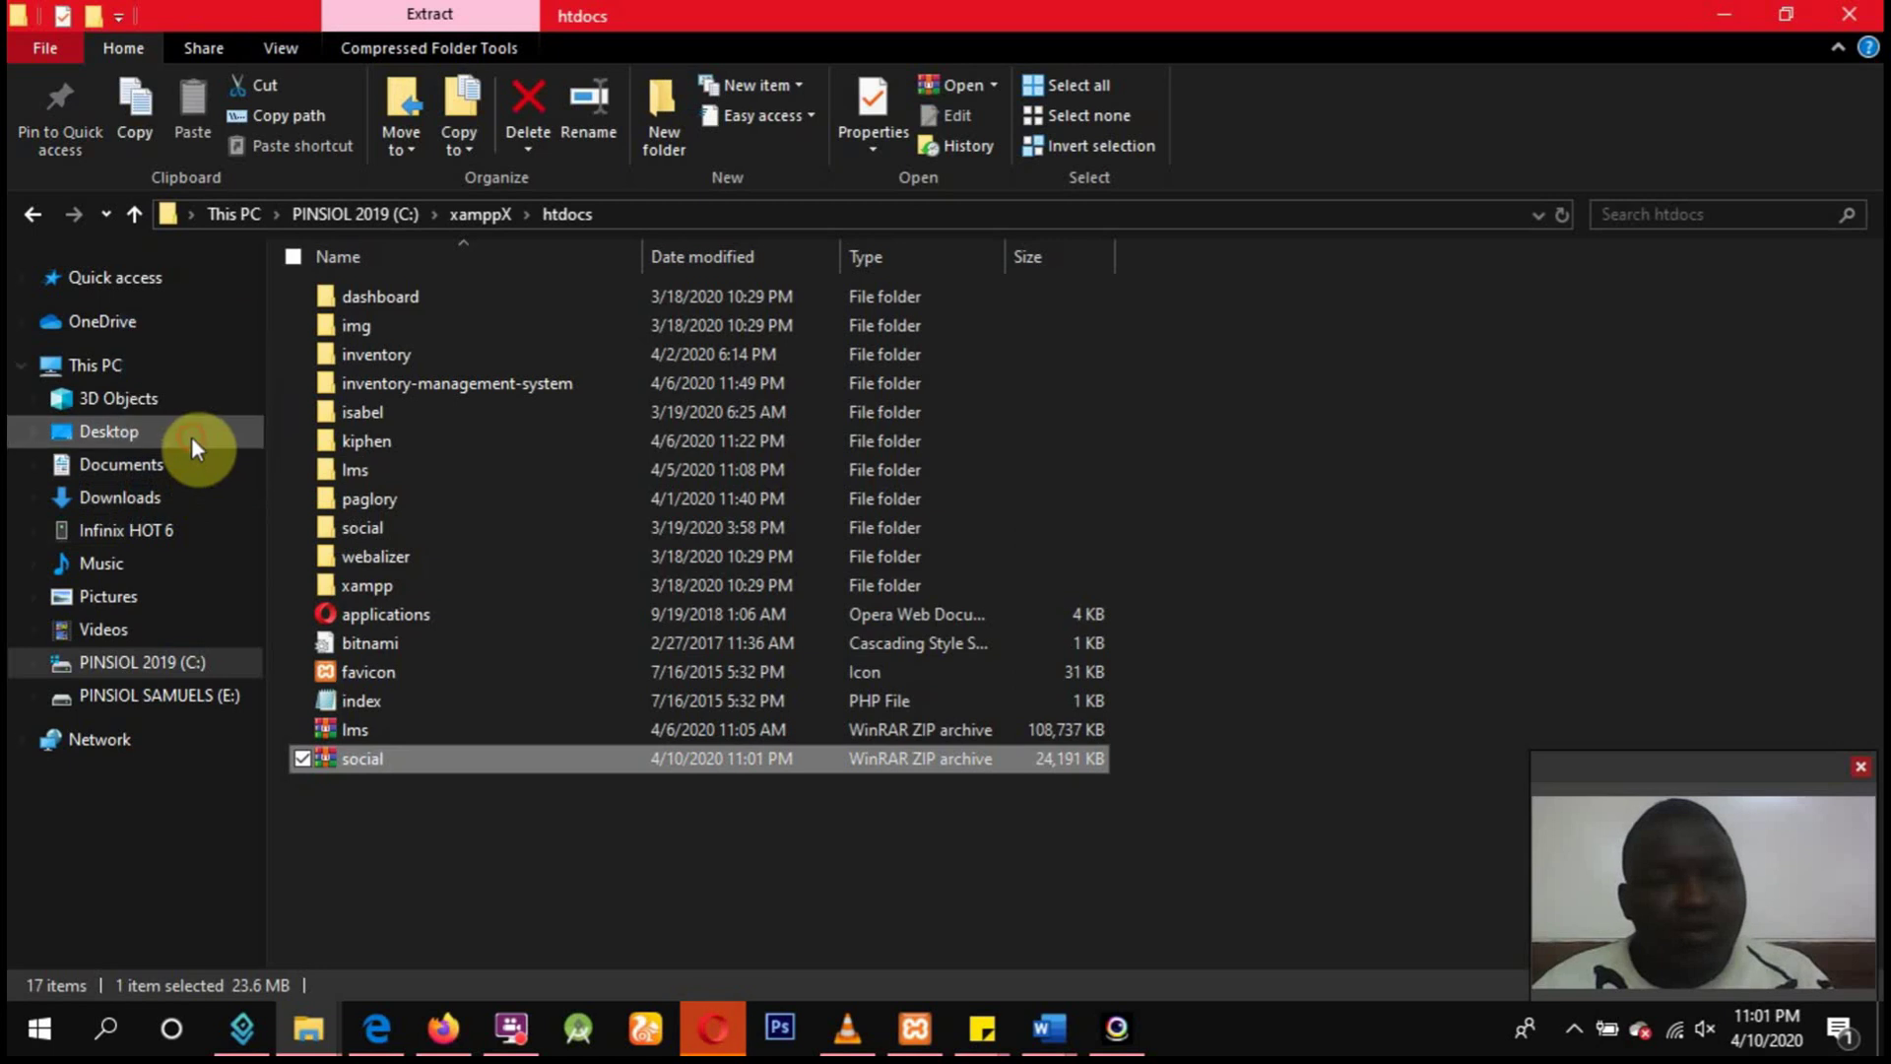
Put the social ZIP archive (23.6 MB) on the Desktop beside social.sql and view the Desktop.
left_click(187, 436)
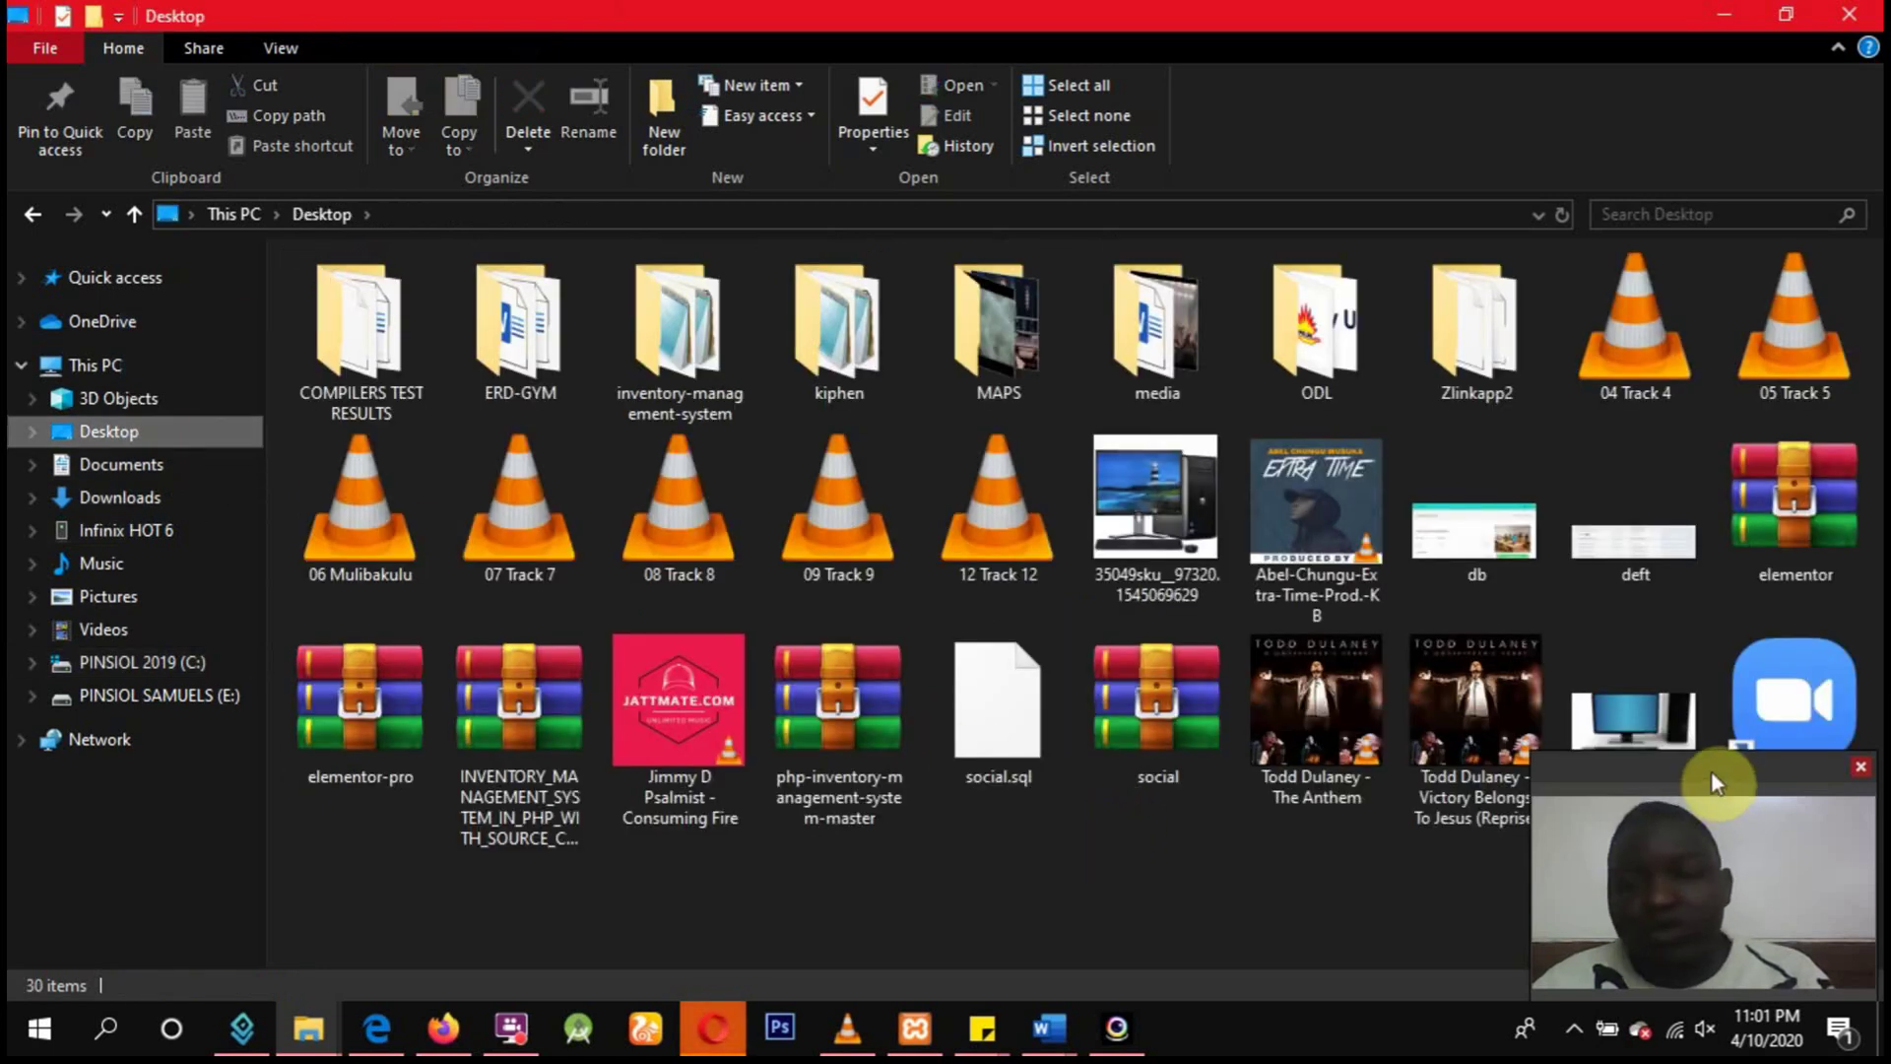
left_click_drag(1711, 770, 1712, 751)
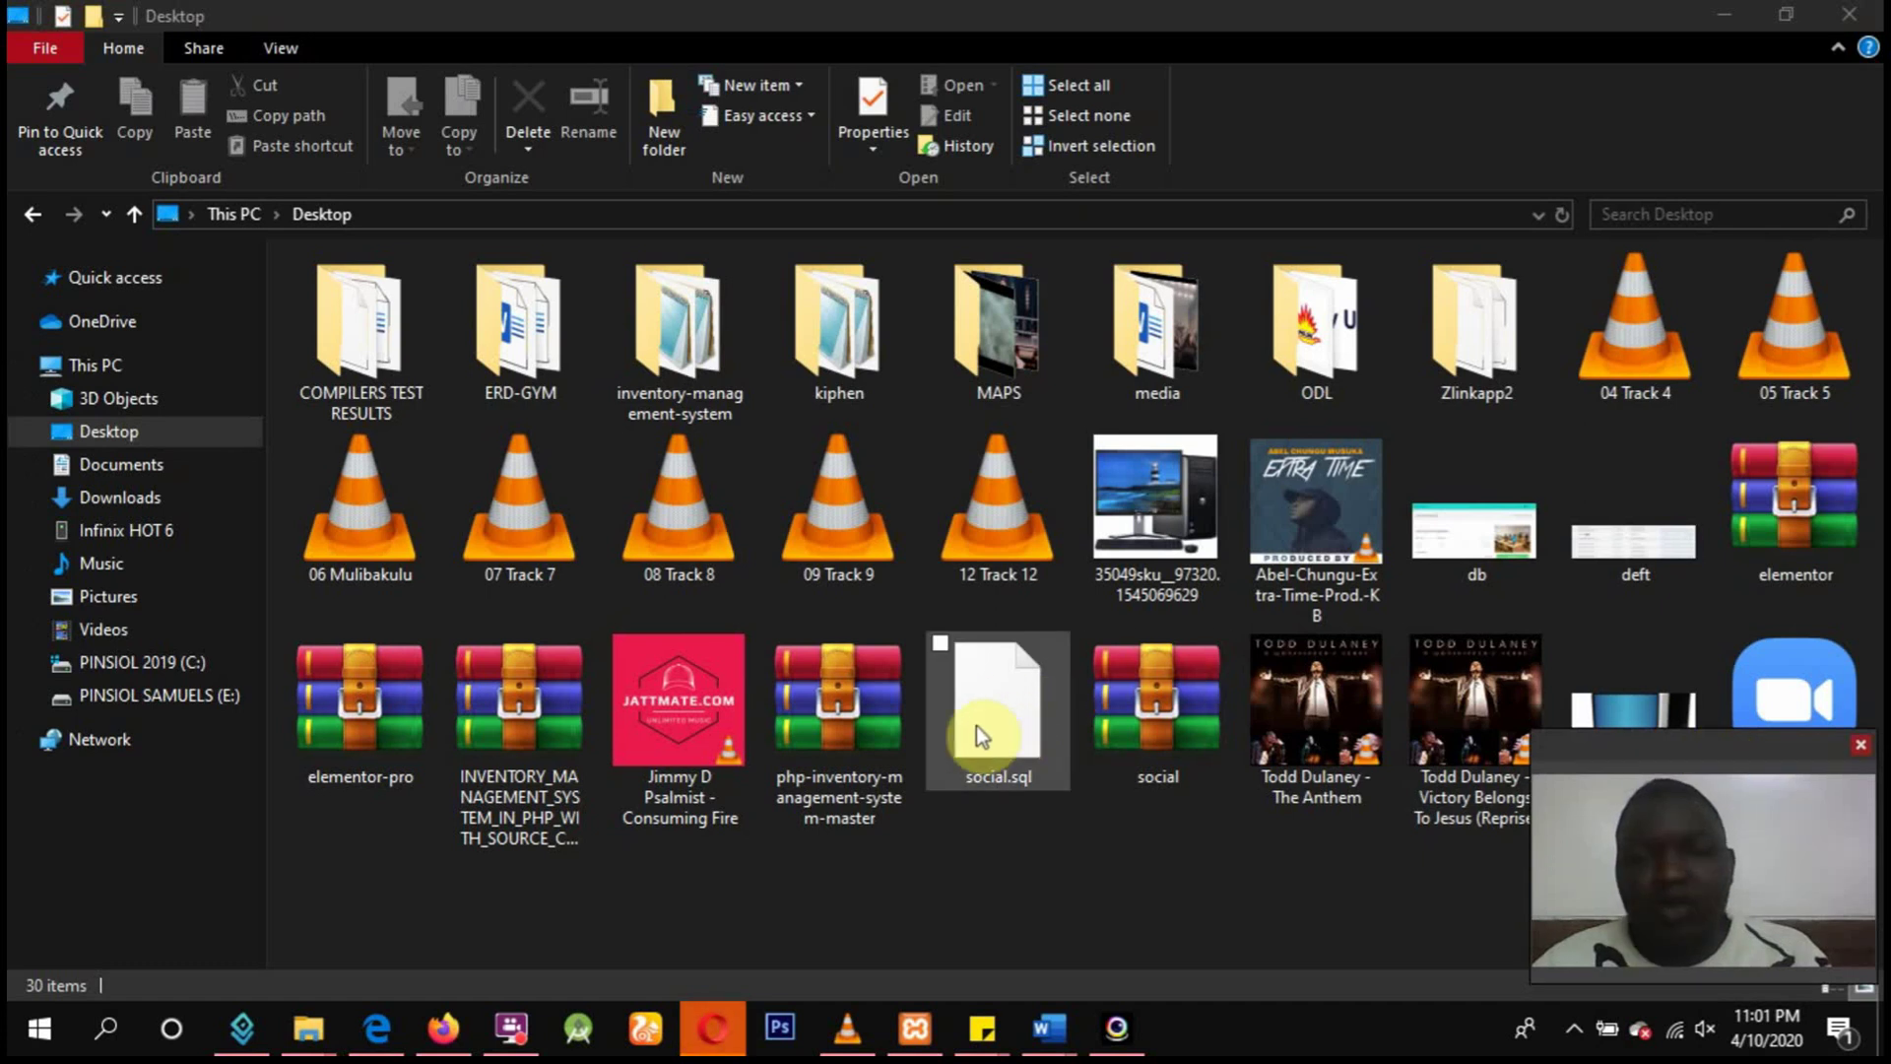
left_click(979, 698)
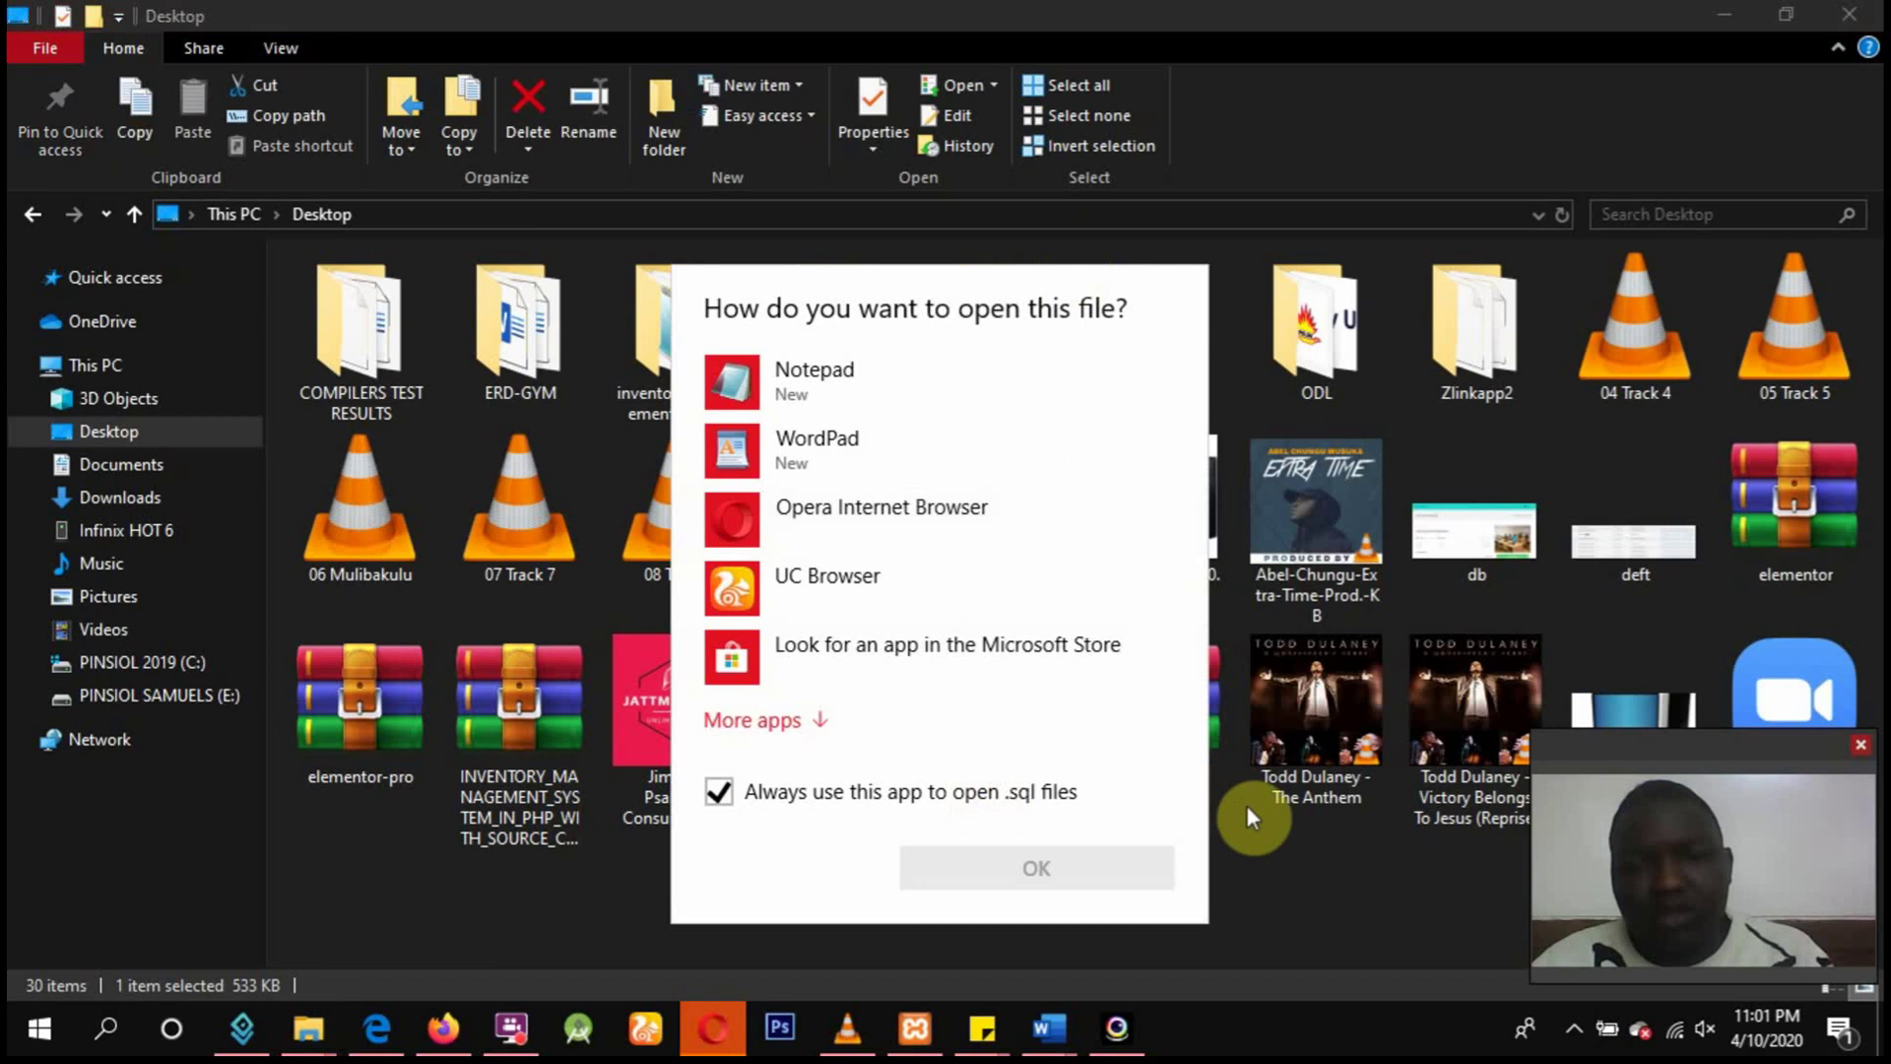
left_click(1247, 808)
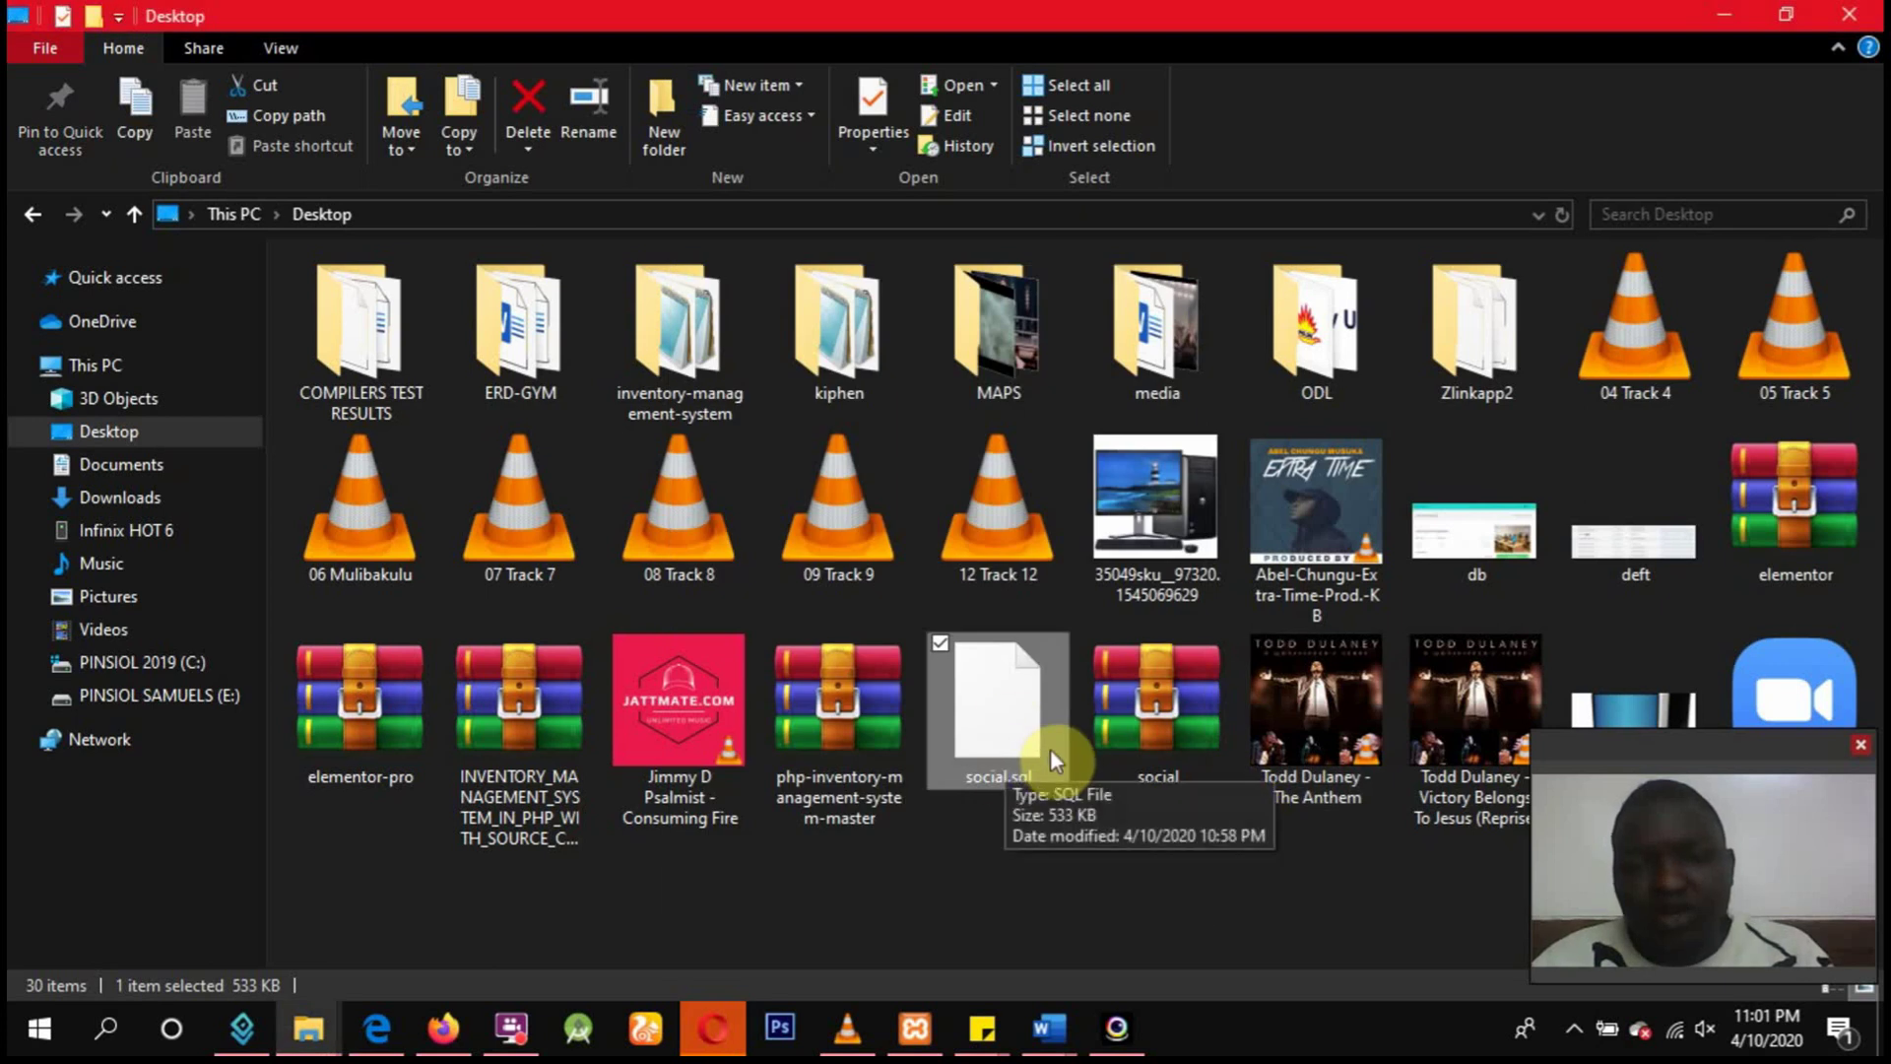
left_click(1139, 724)
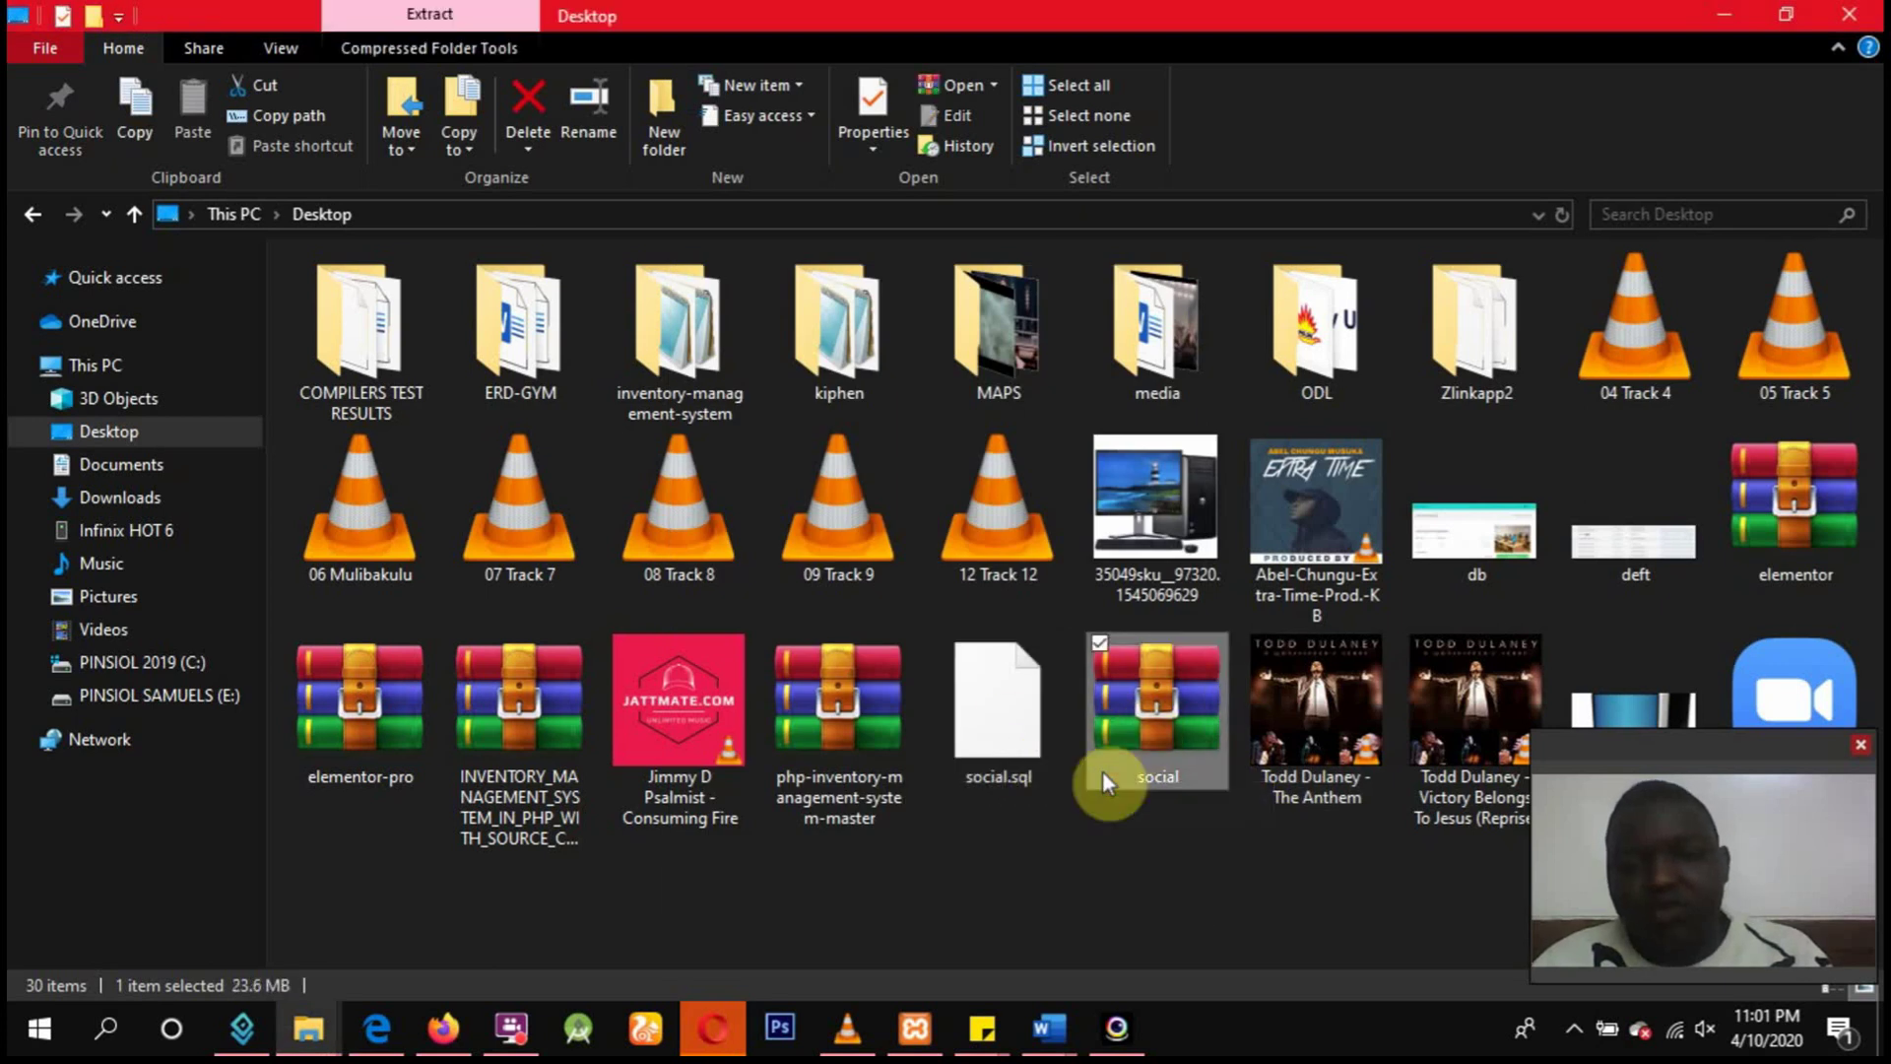
left_click(1043, 838)
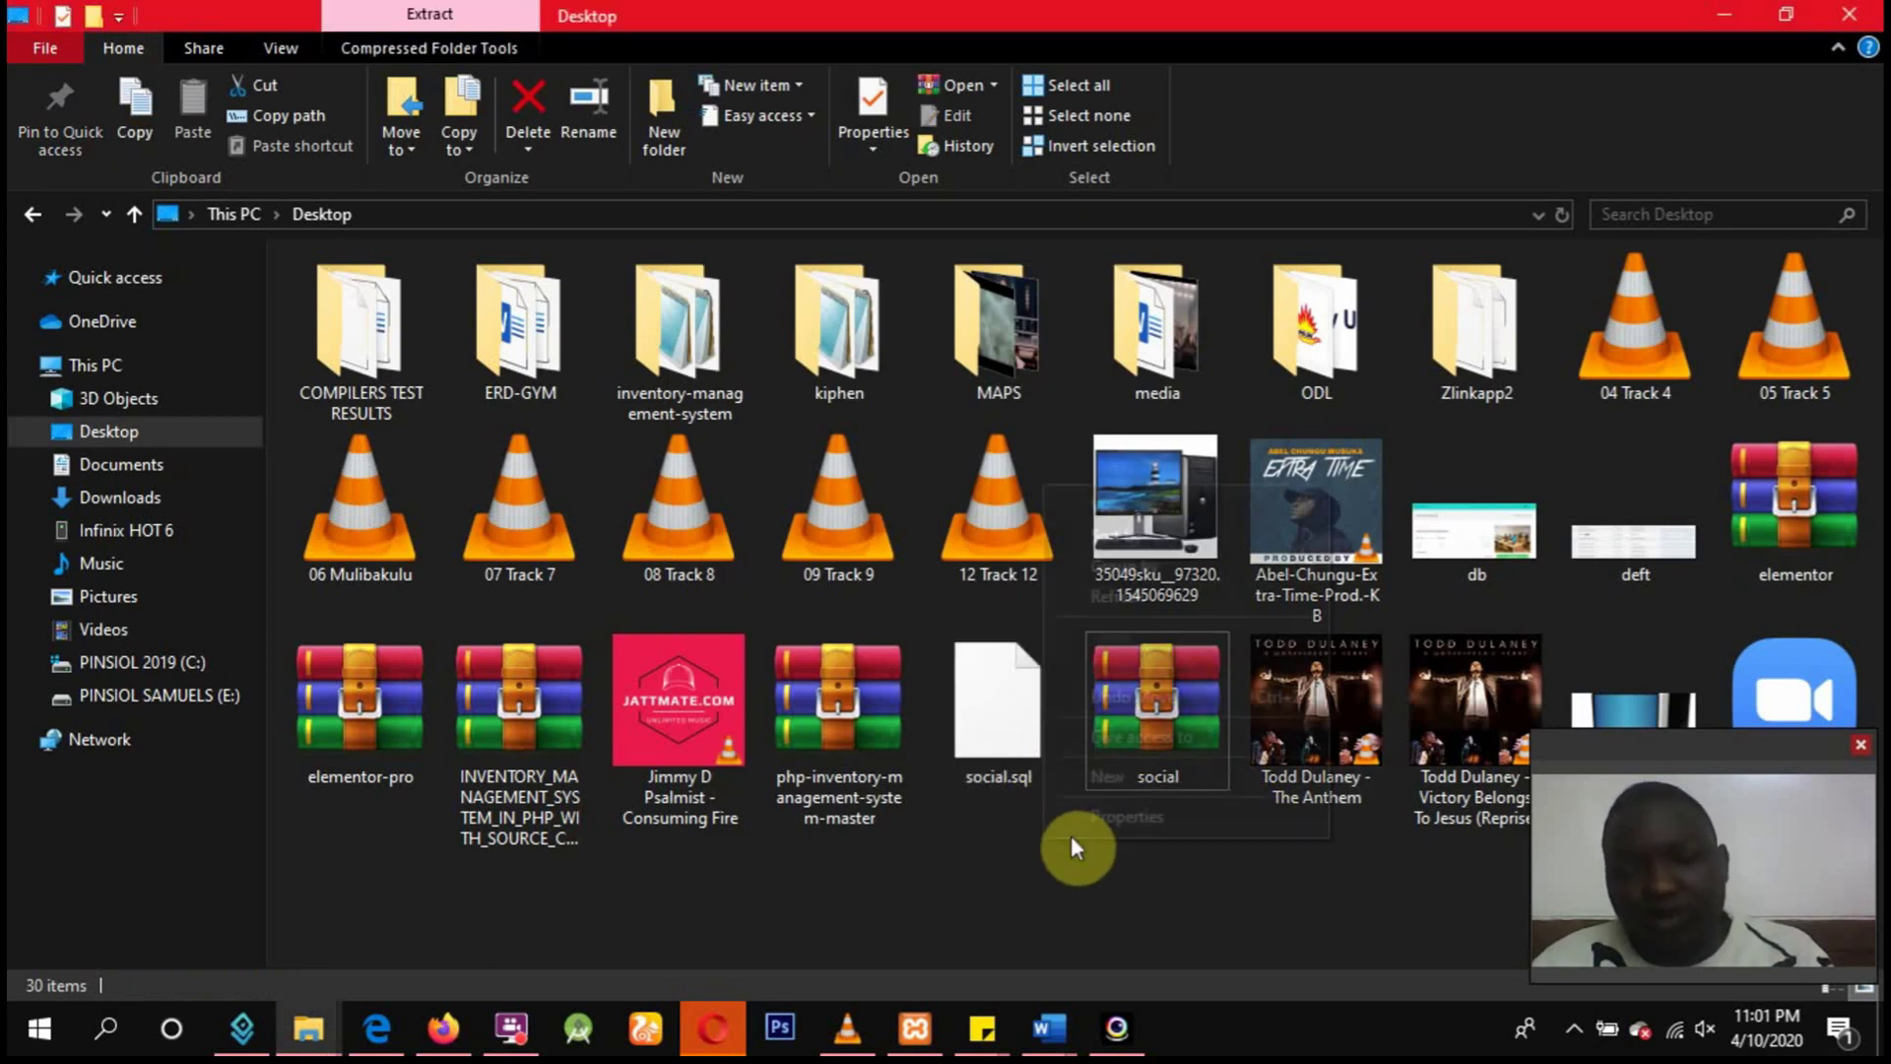
Add a new folder on the Desktop and name it Coursework_studentno.
right_click(1072, 835)
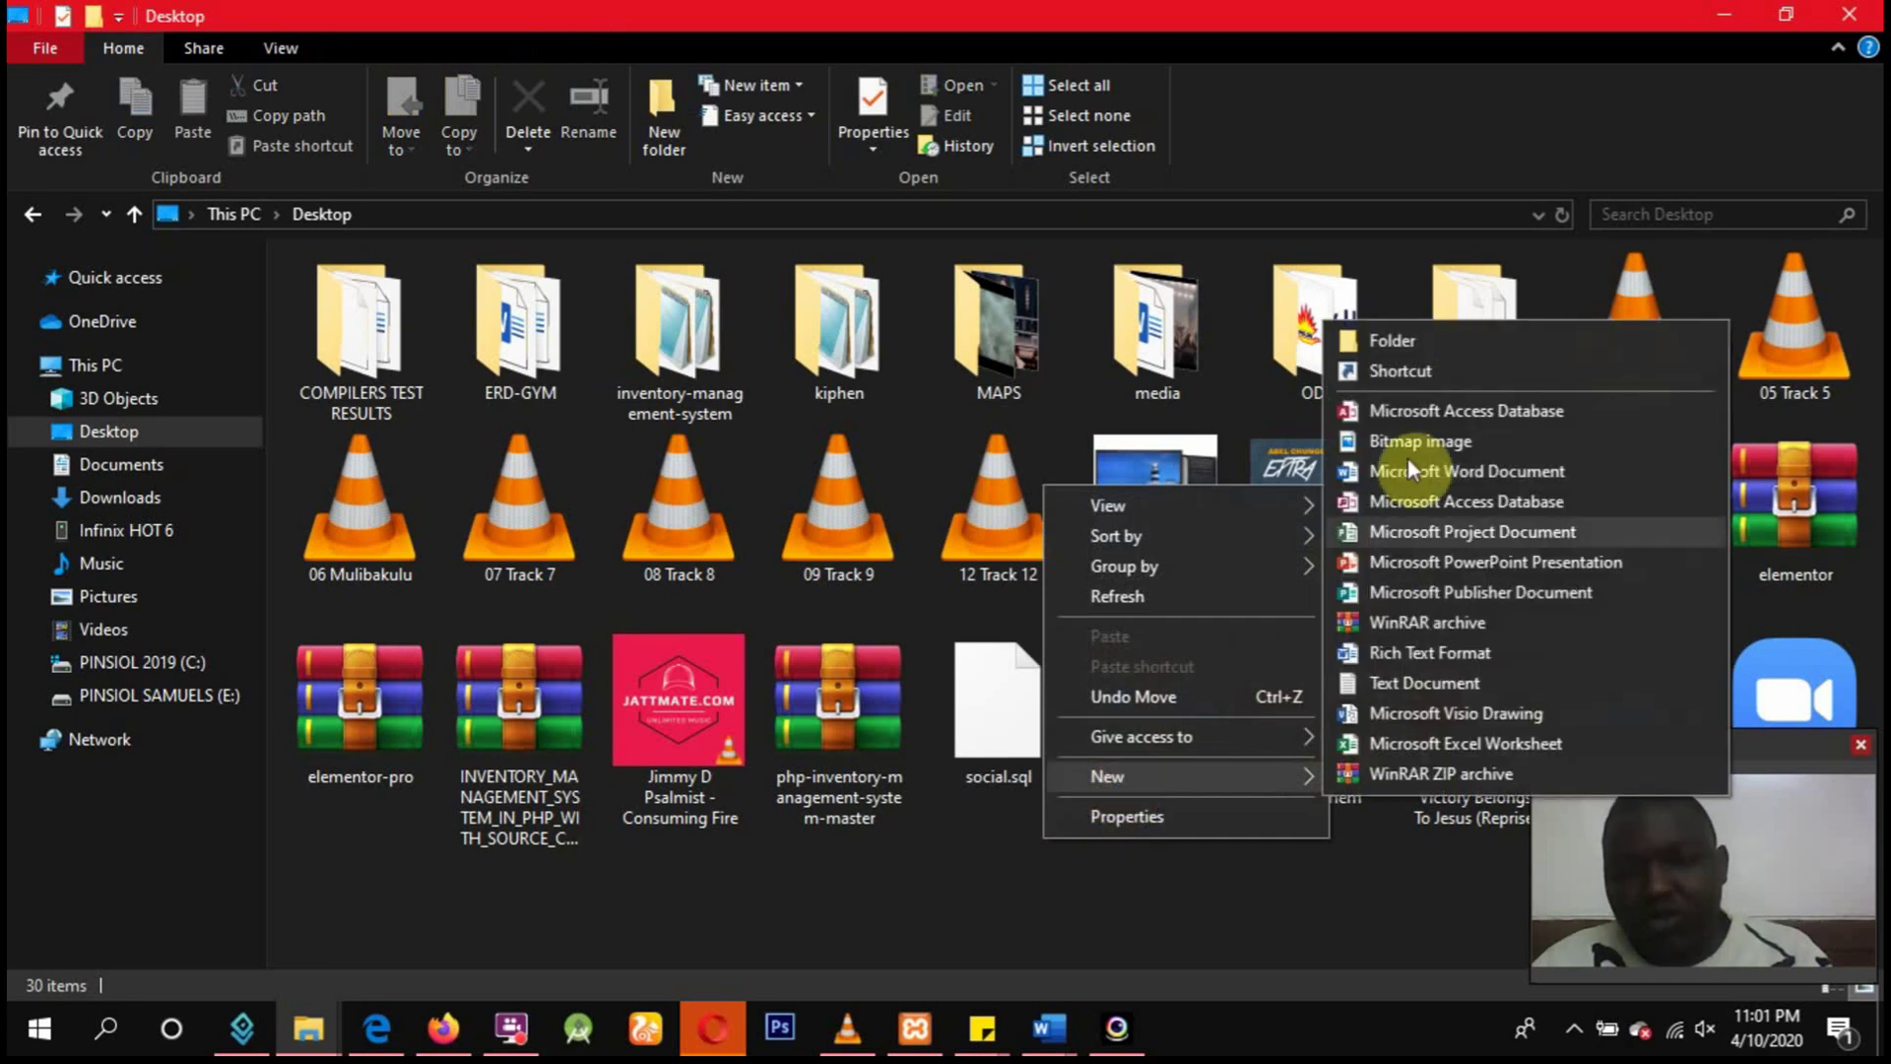
left_click(1374, 340)
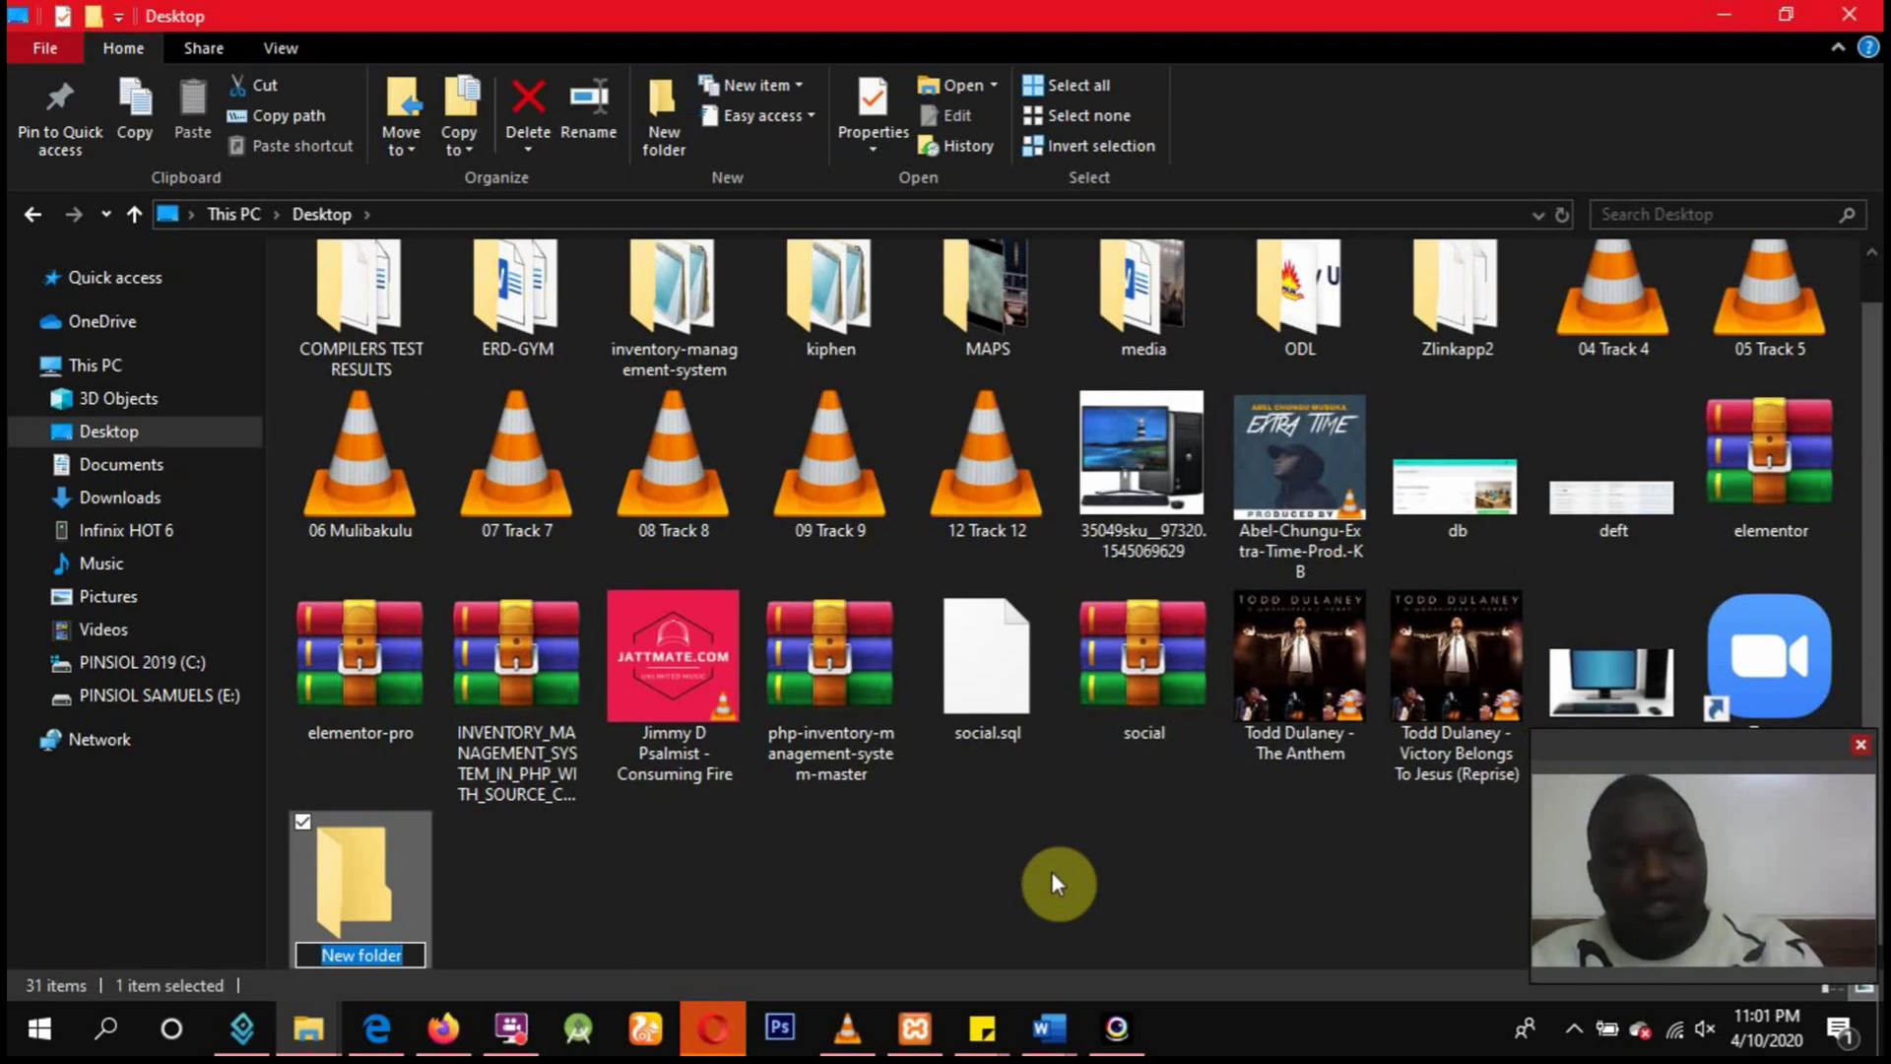
type("c")
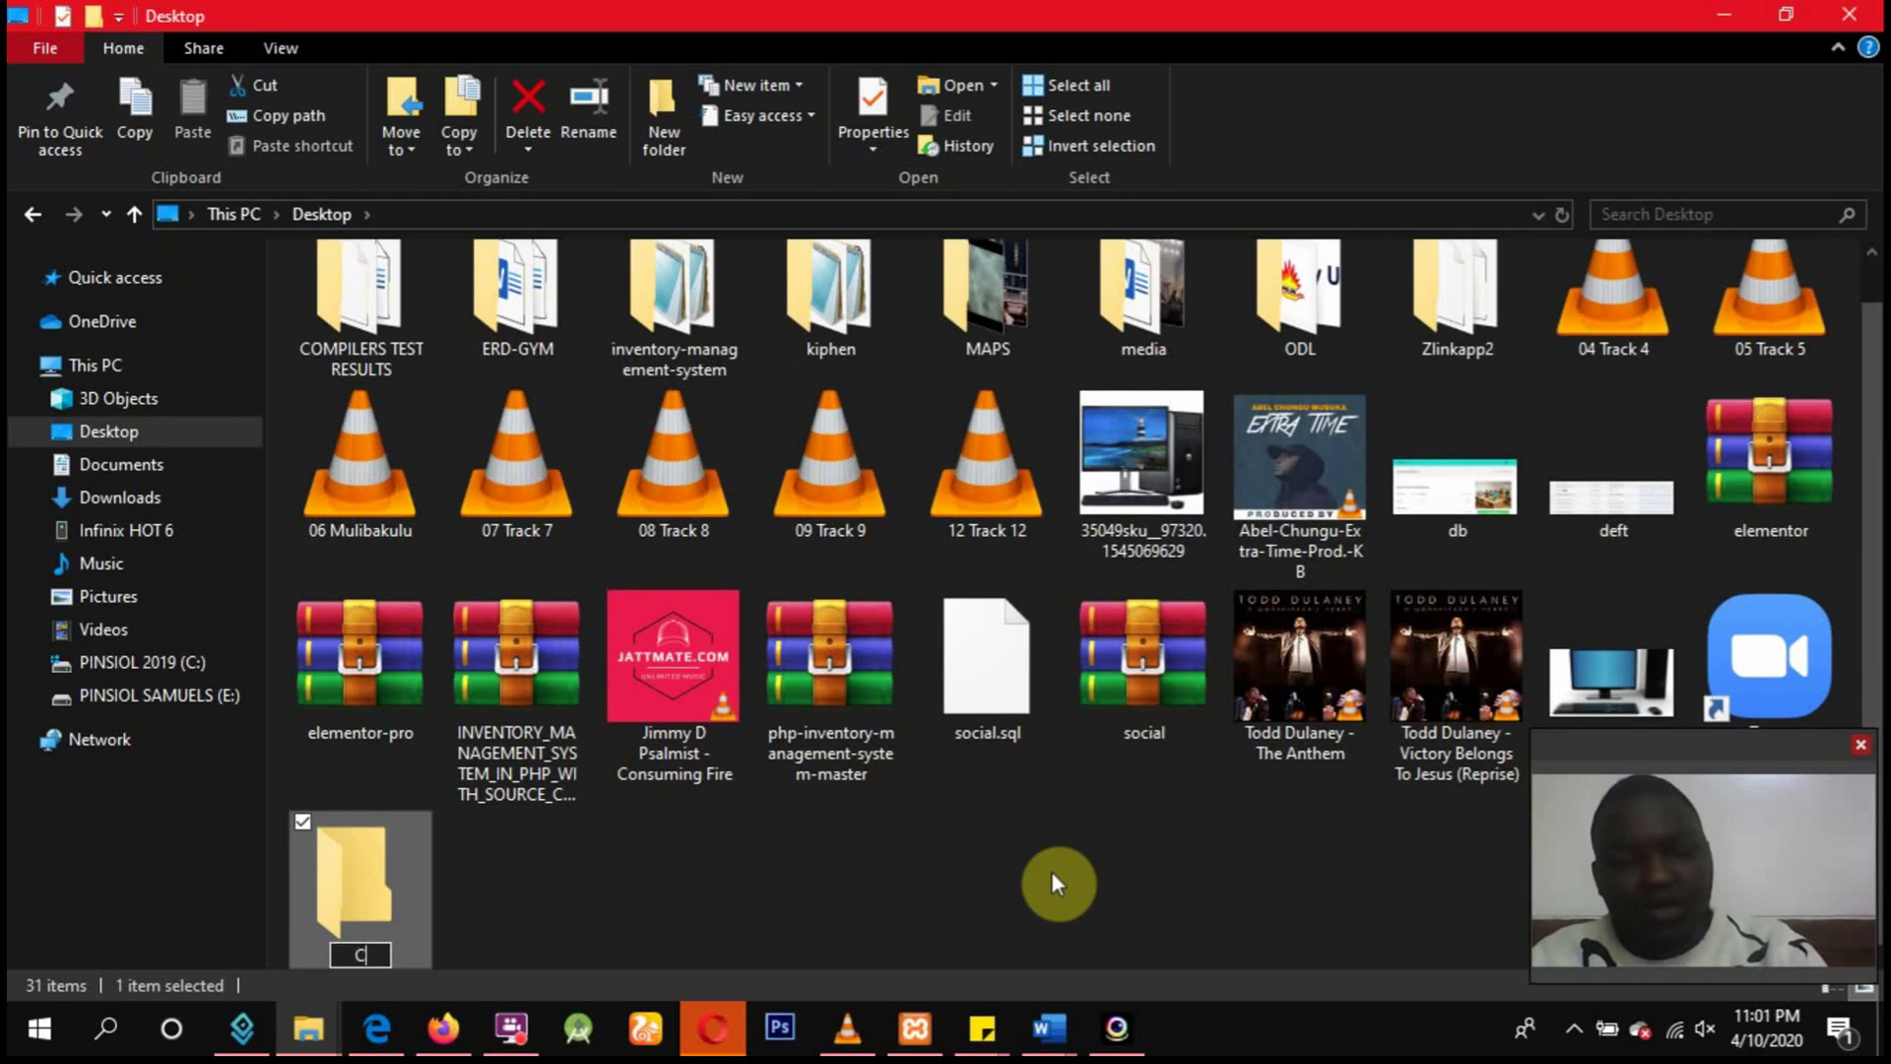
type("ourse")
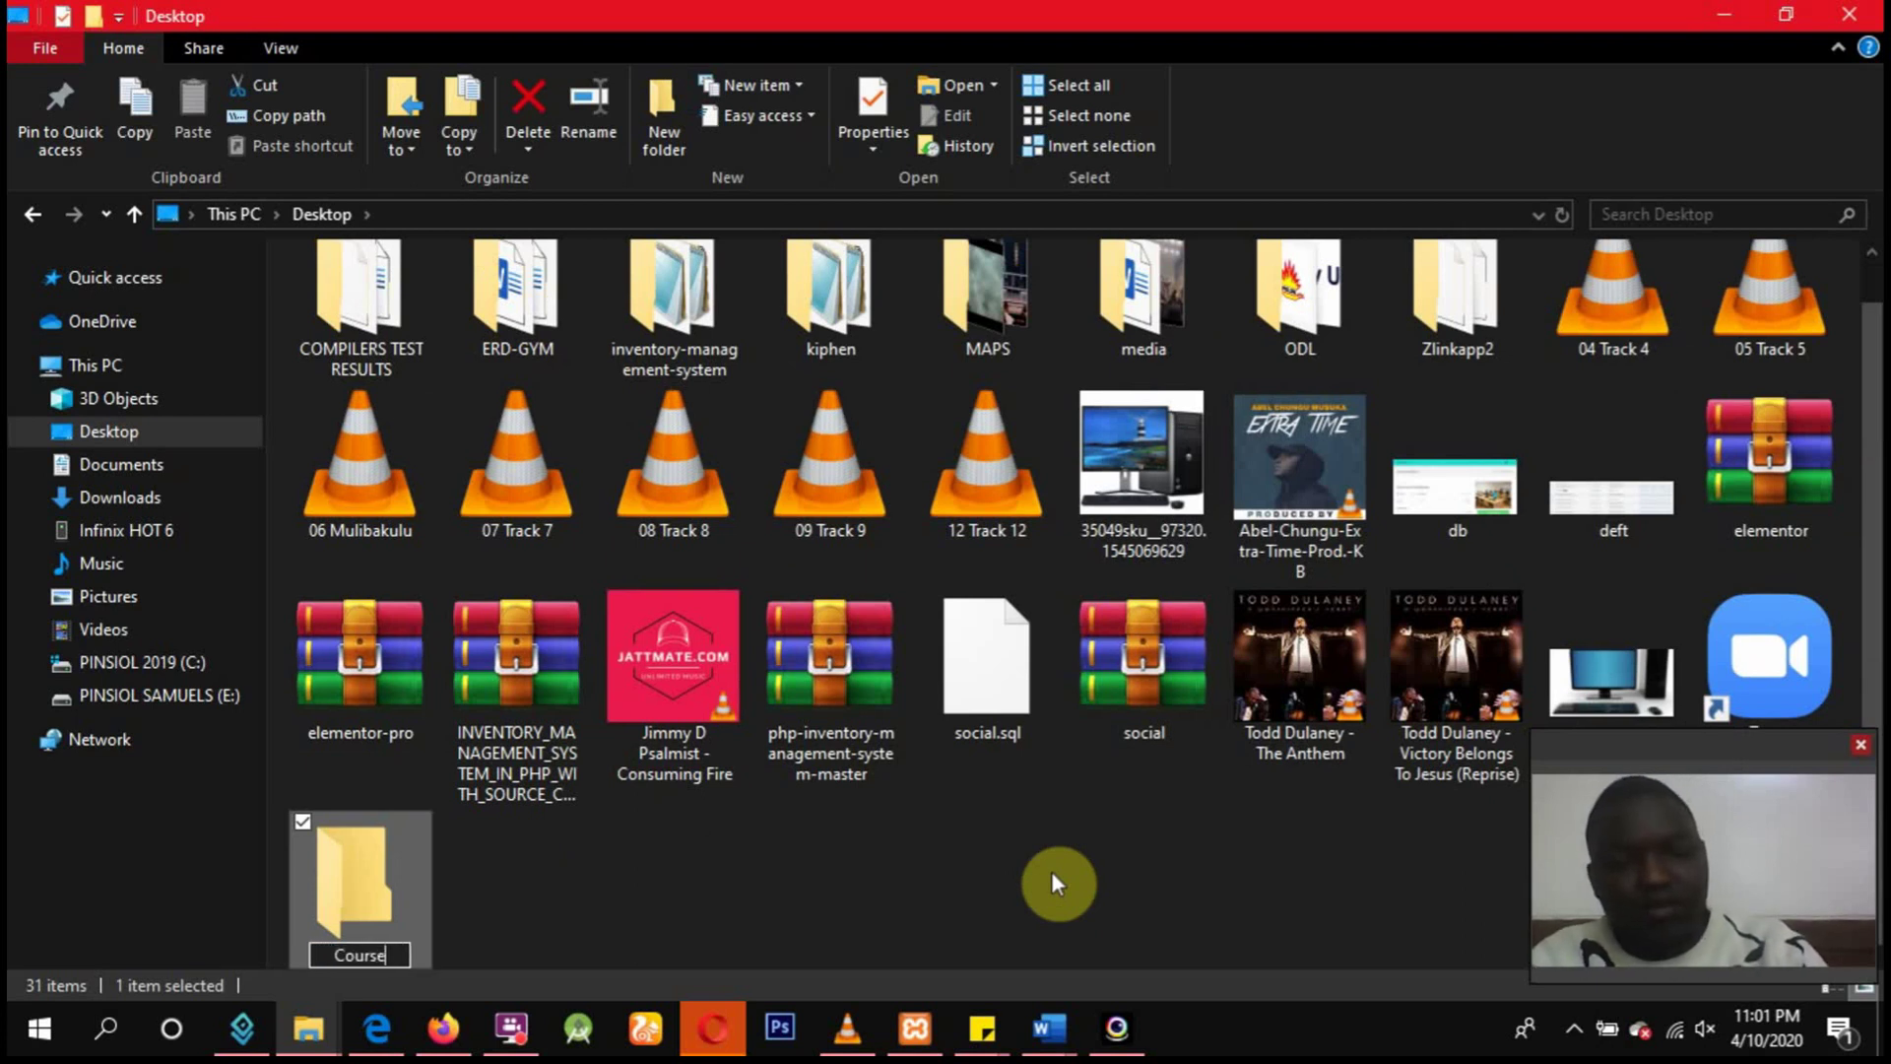
type("work")
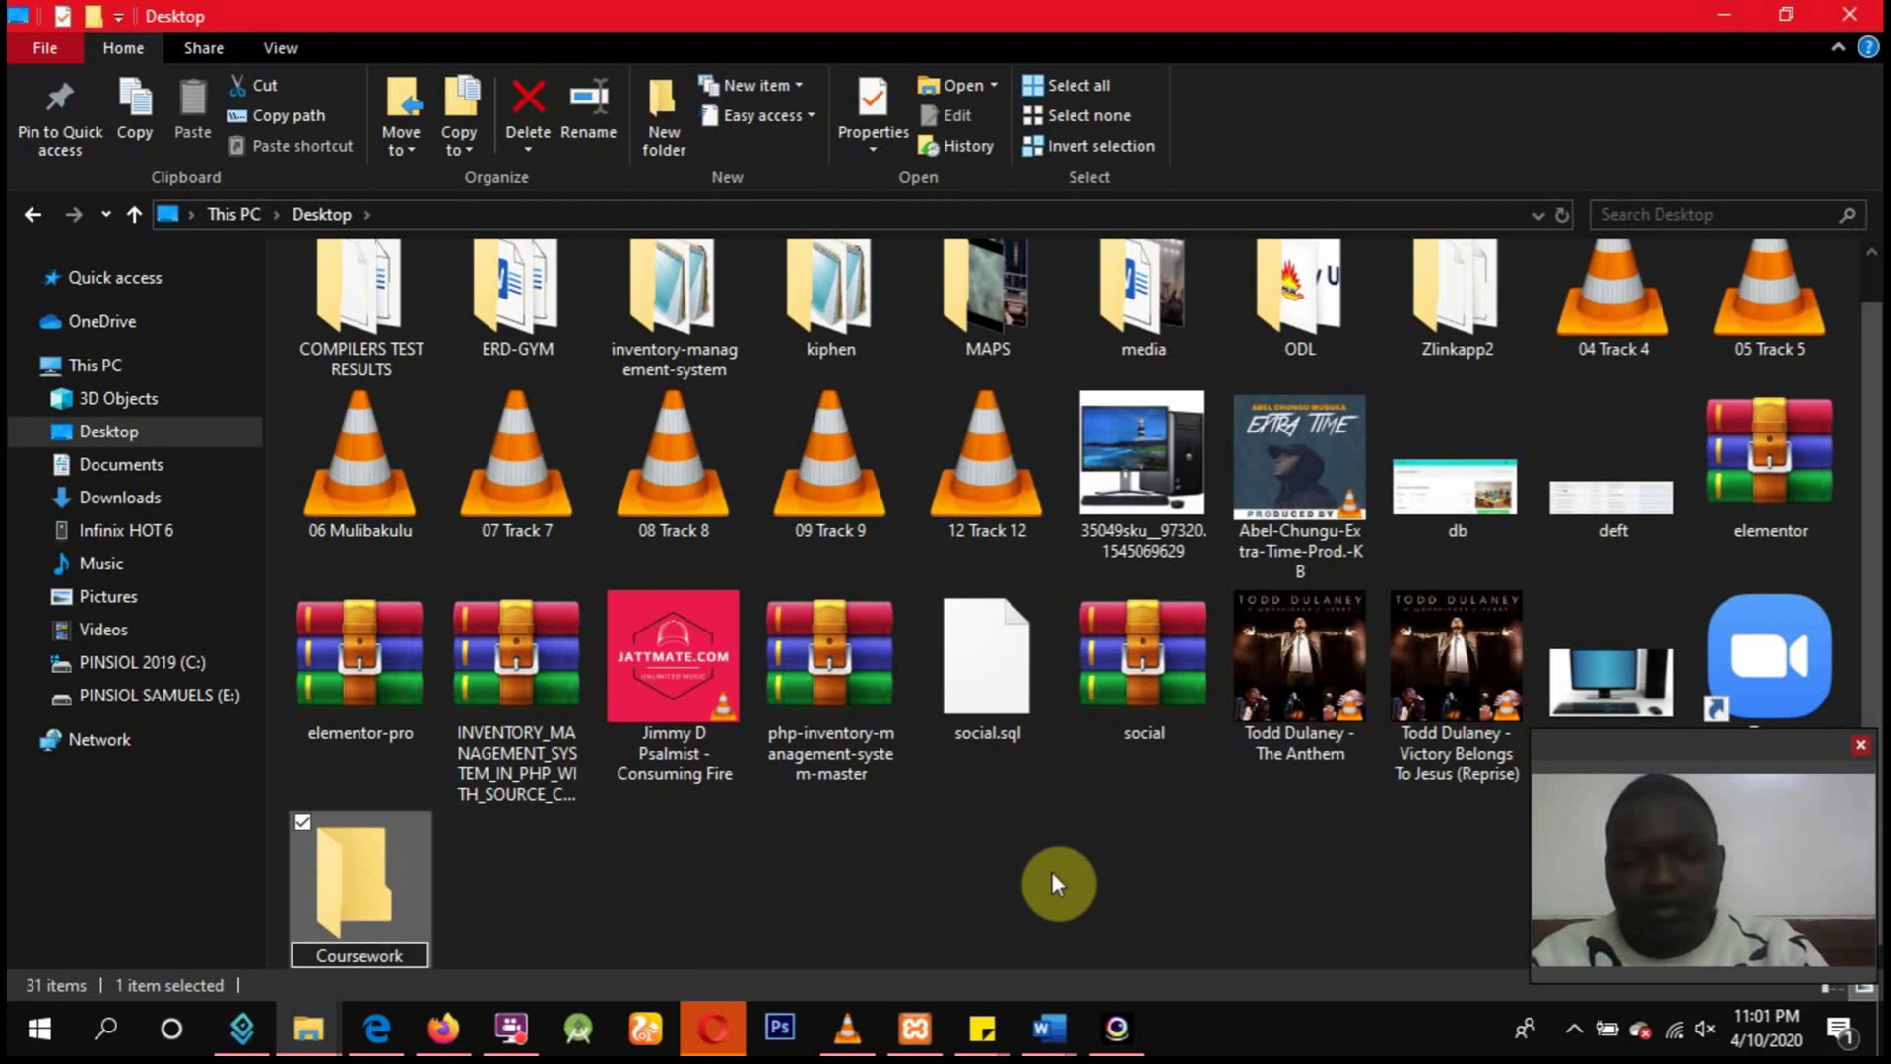
type("_")
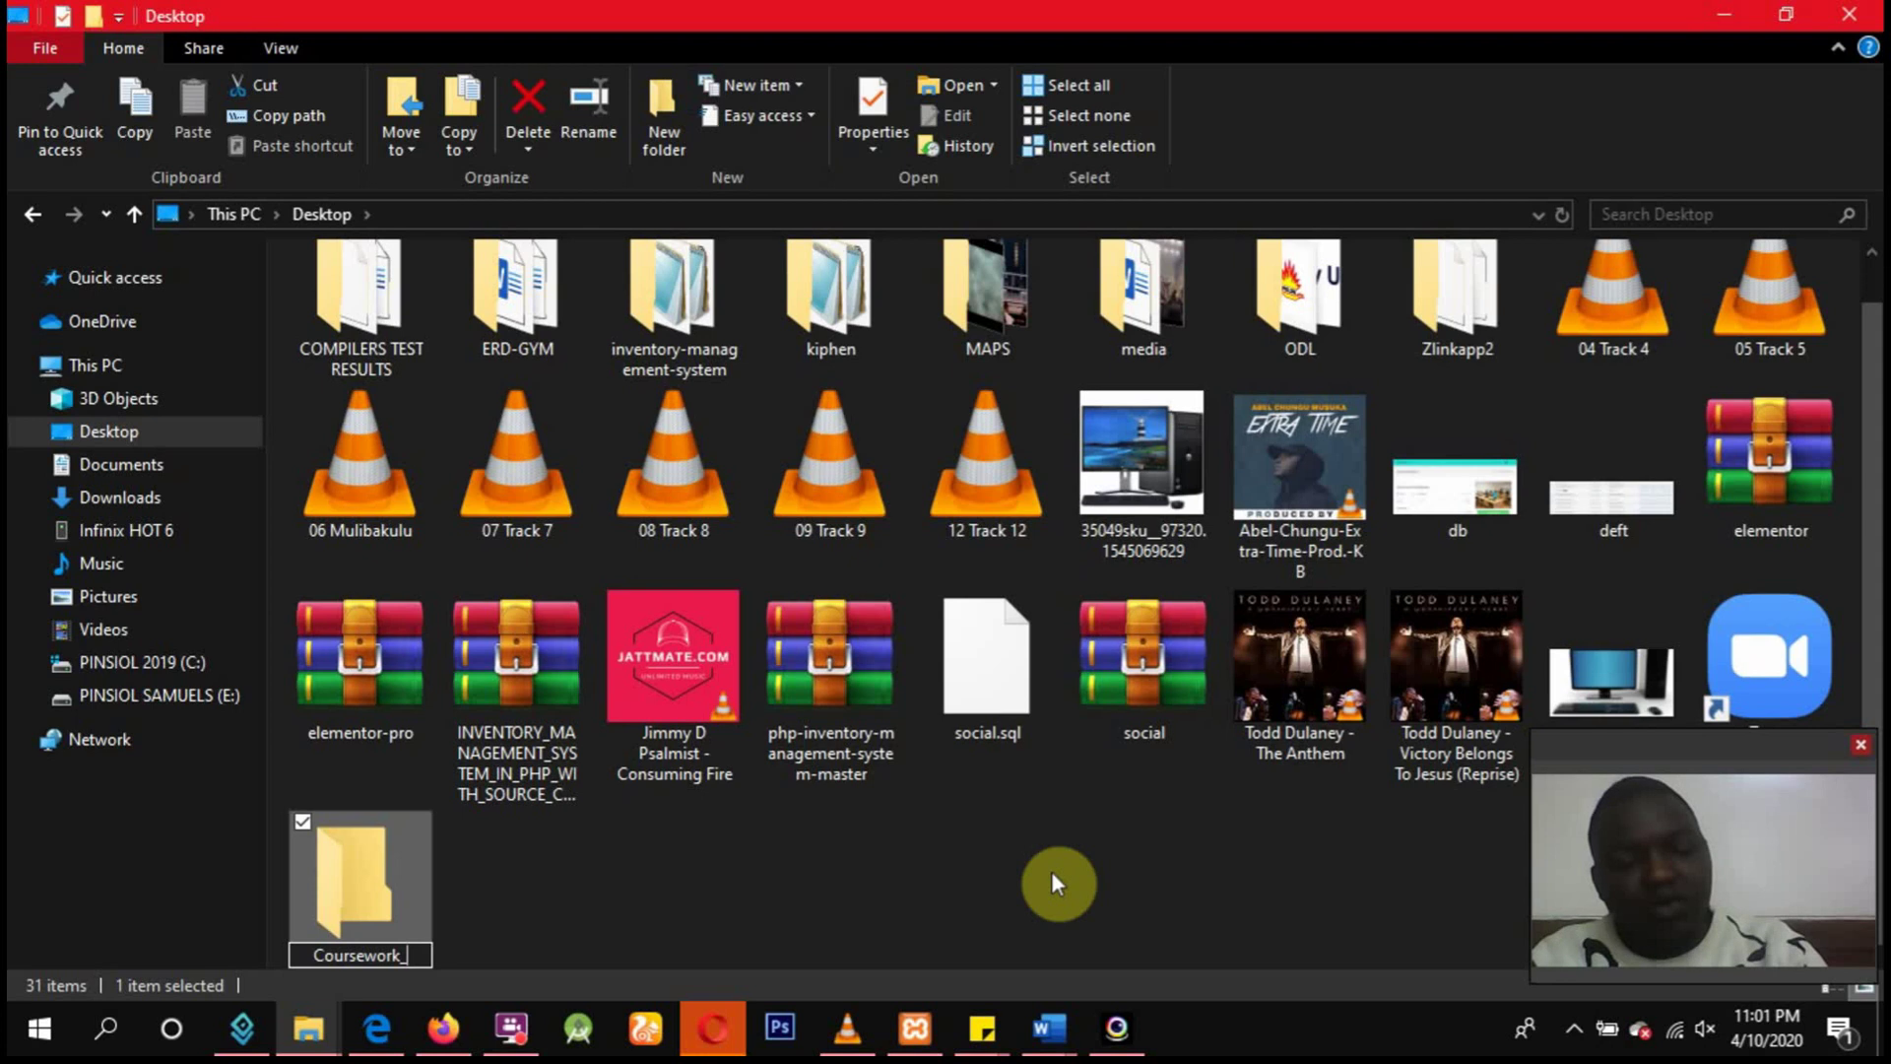
type("stu")
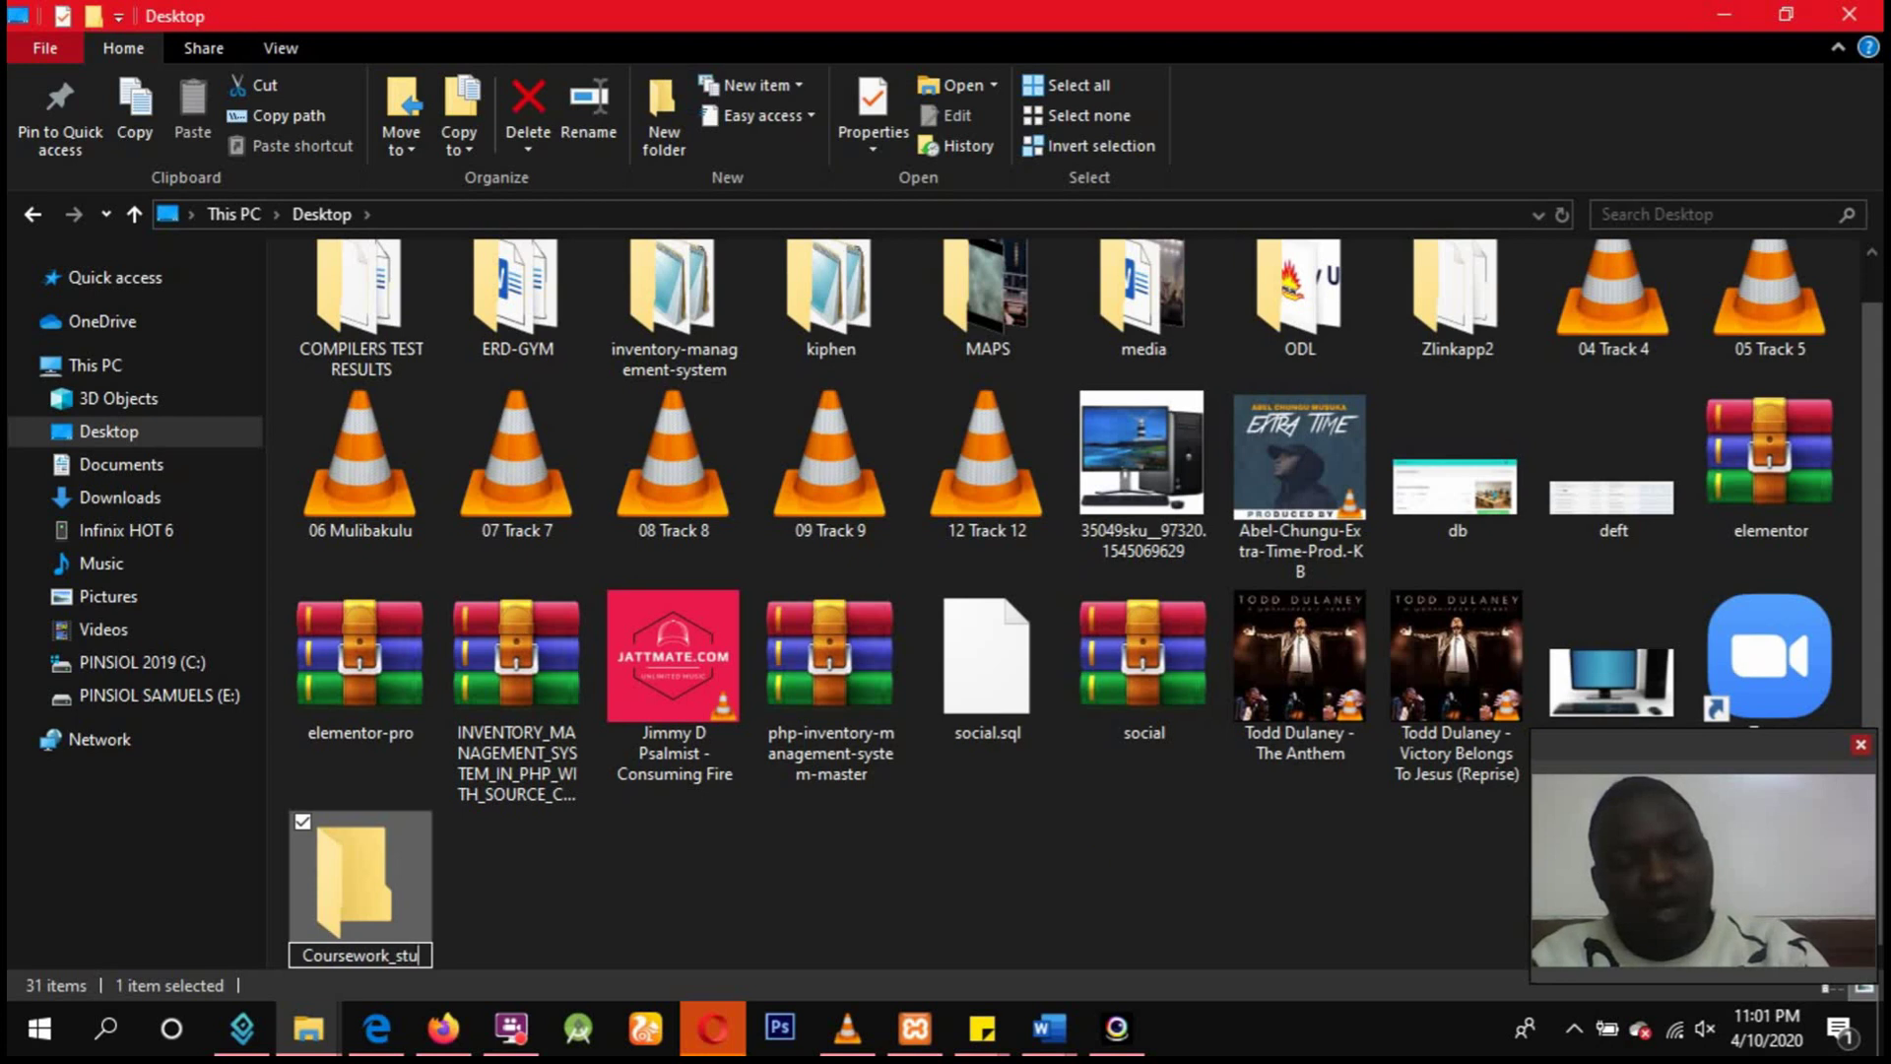
type("dentno")
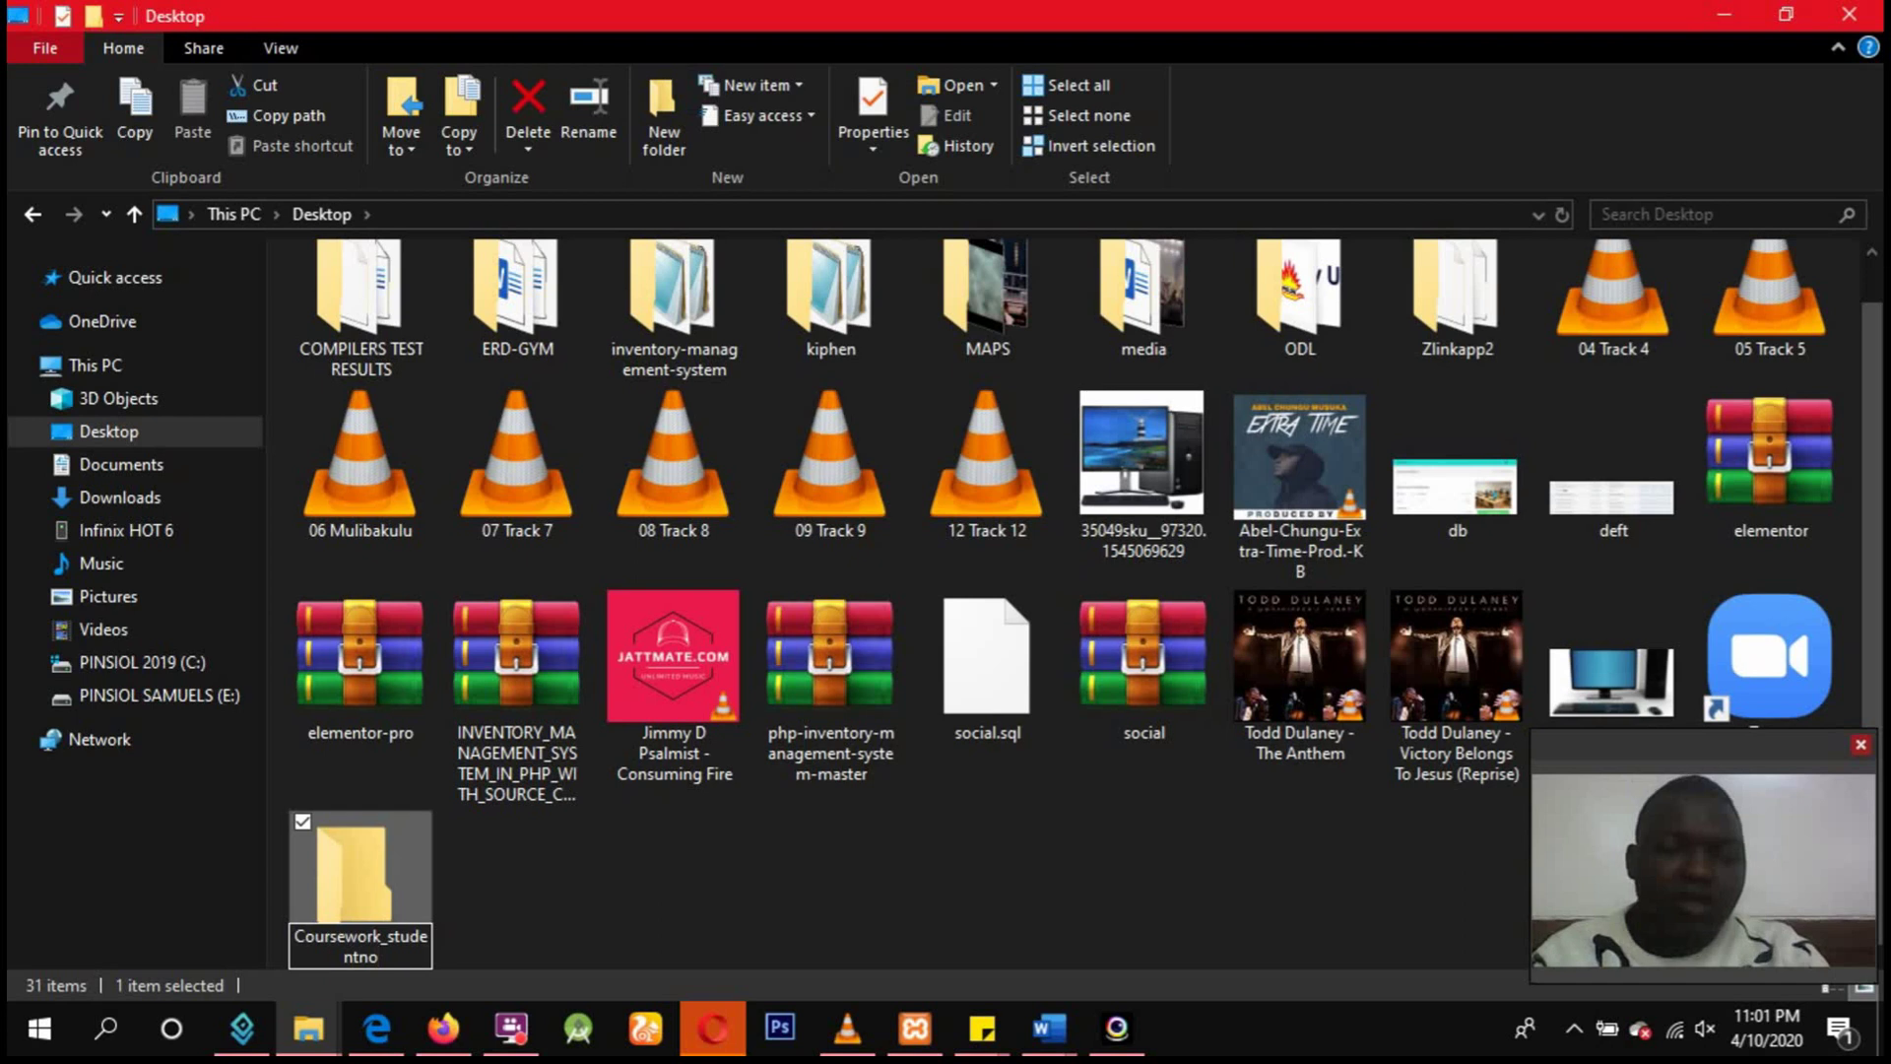
left_click(1127, 844)
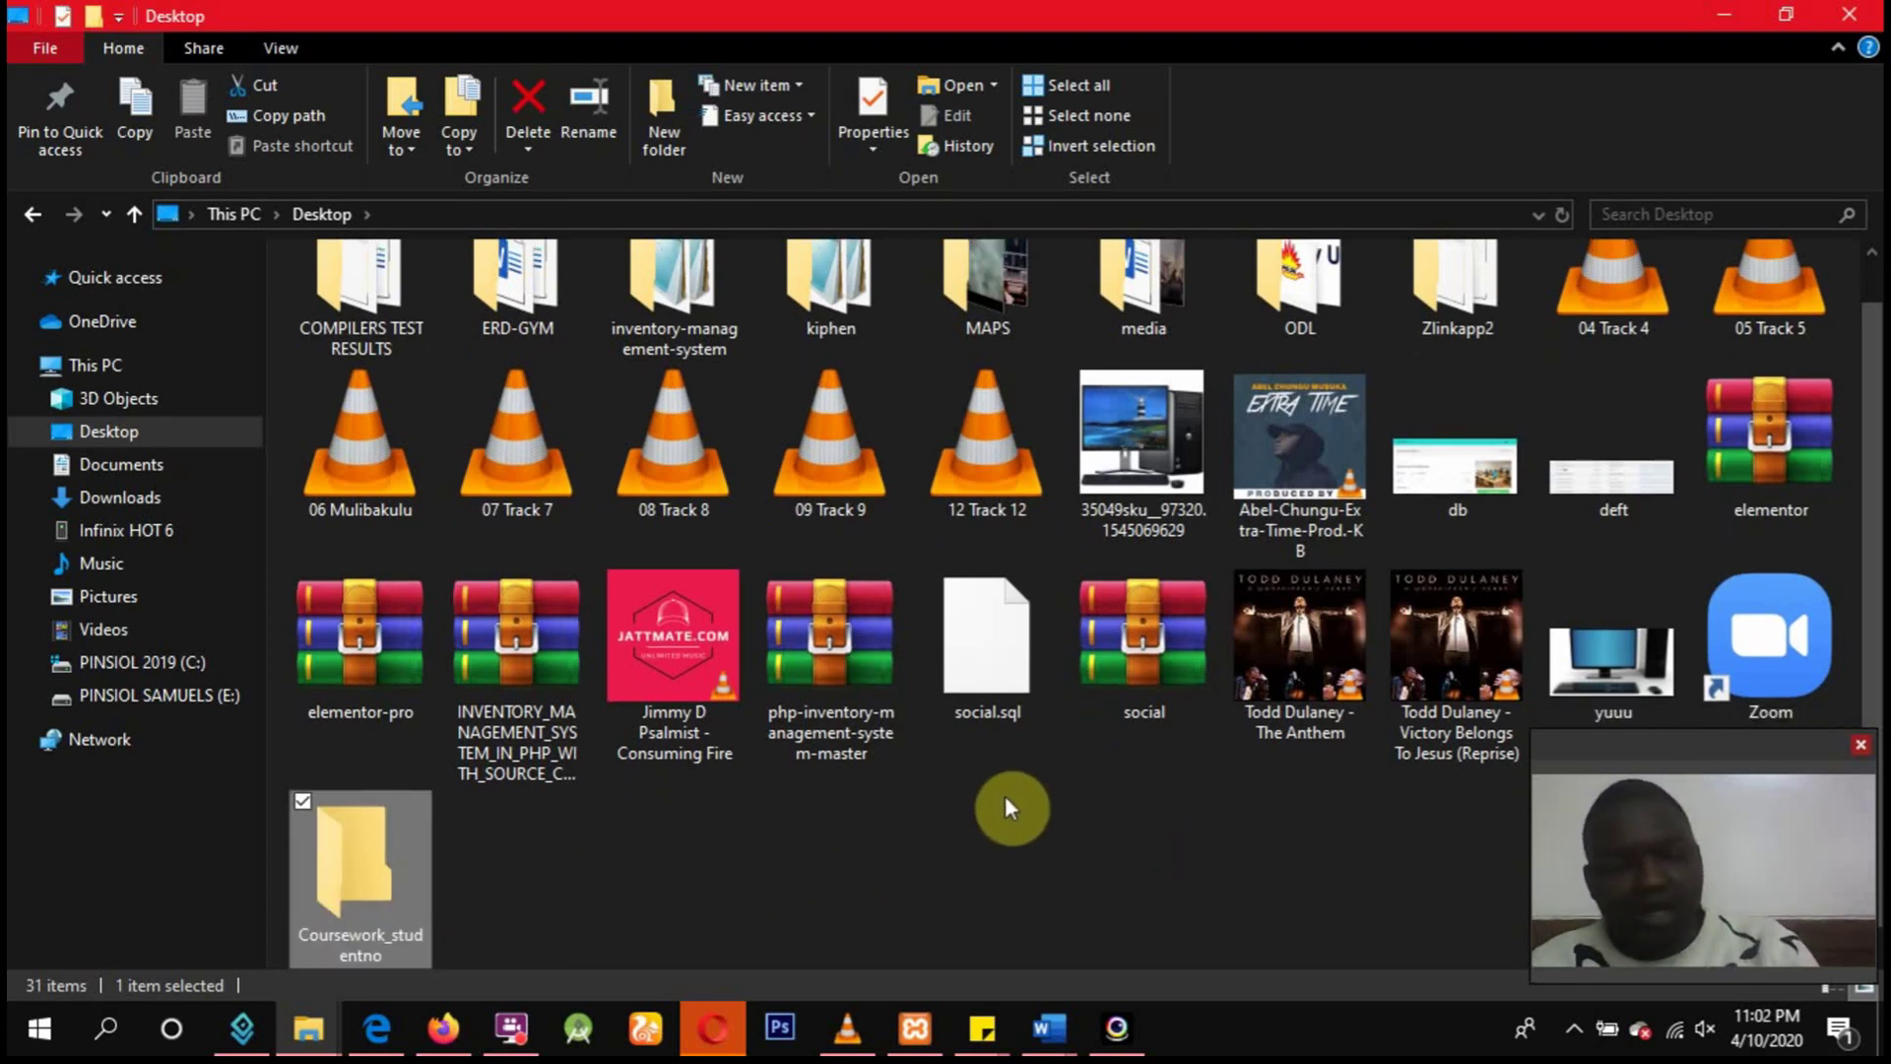
Select social.sql and the social ZIP archive together and move both into Coursework_studentno.
left_click(1001, 695, "ctrl")
left_click(977, 816)
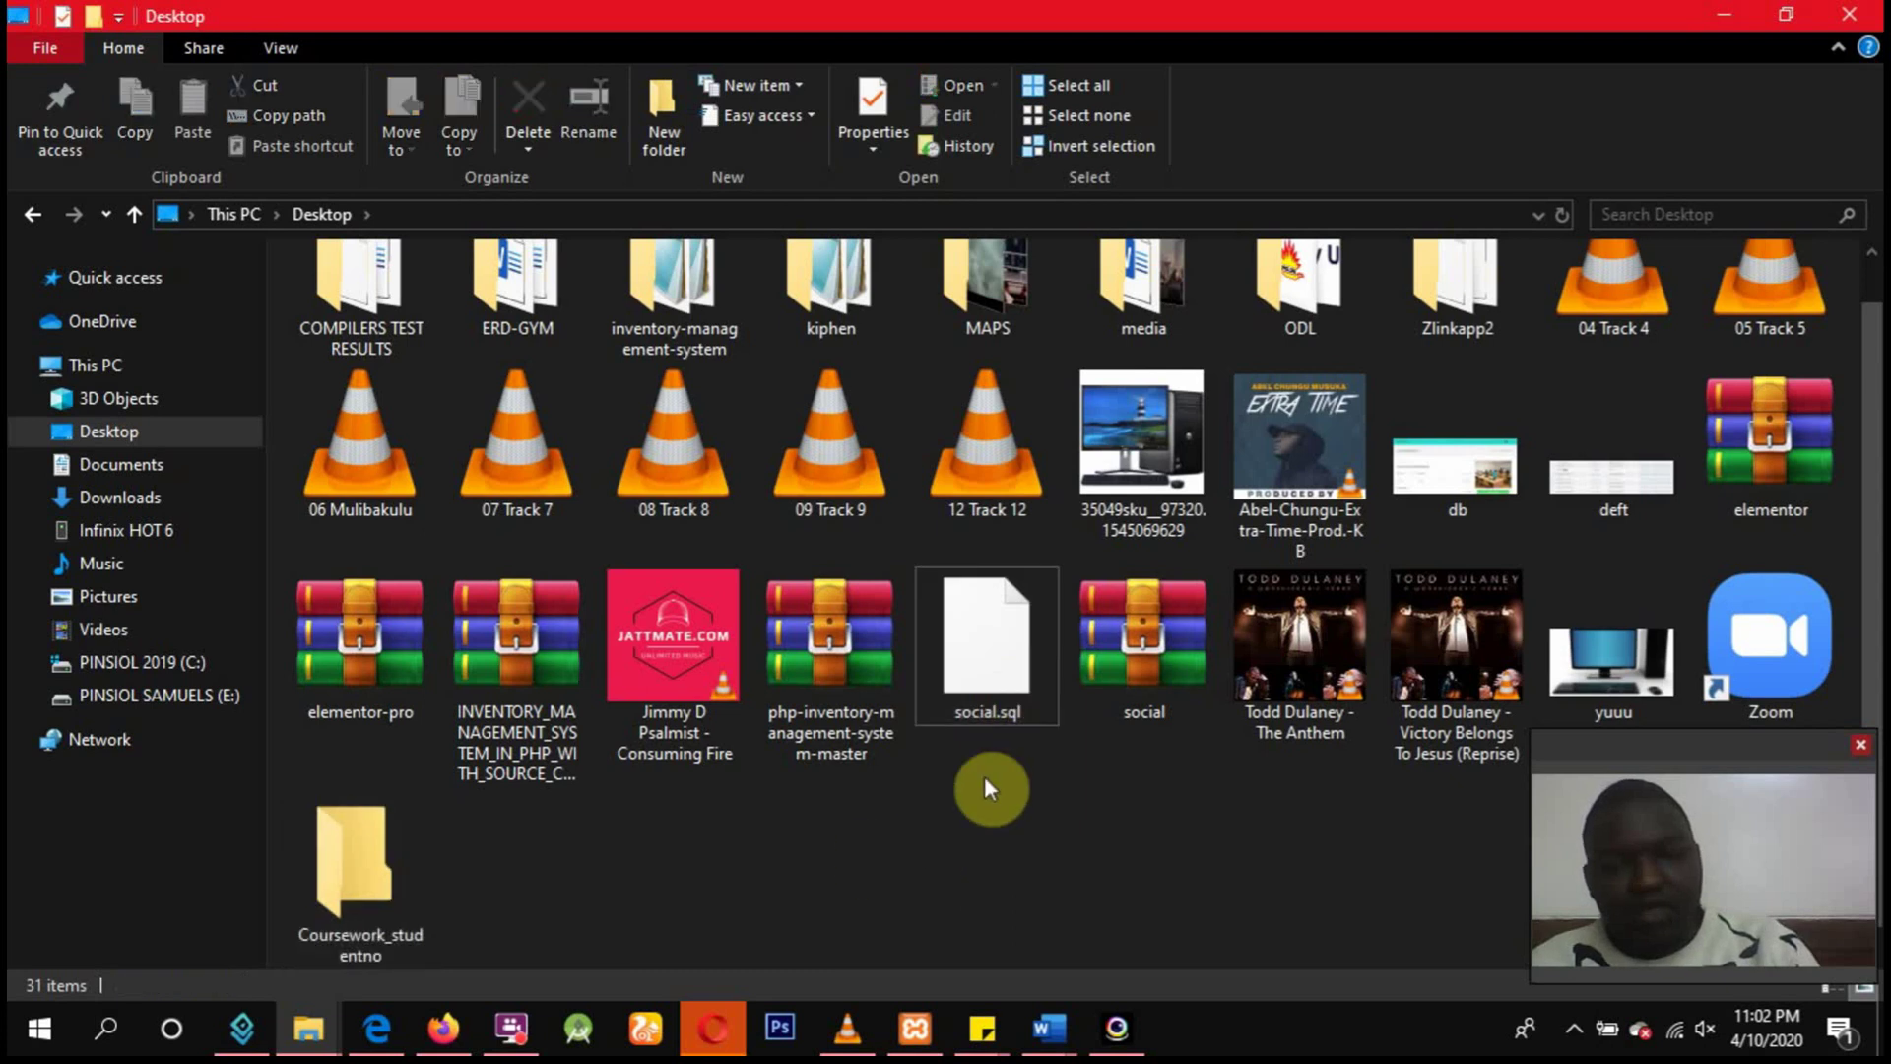
left_click(997, 682)
left_click(1107, 677, "ctrl")
left_click_drag(1003, 697, 378, 918)
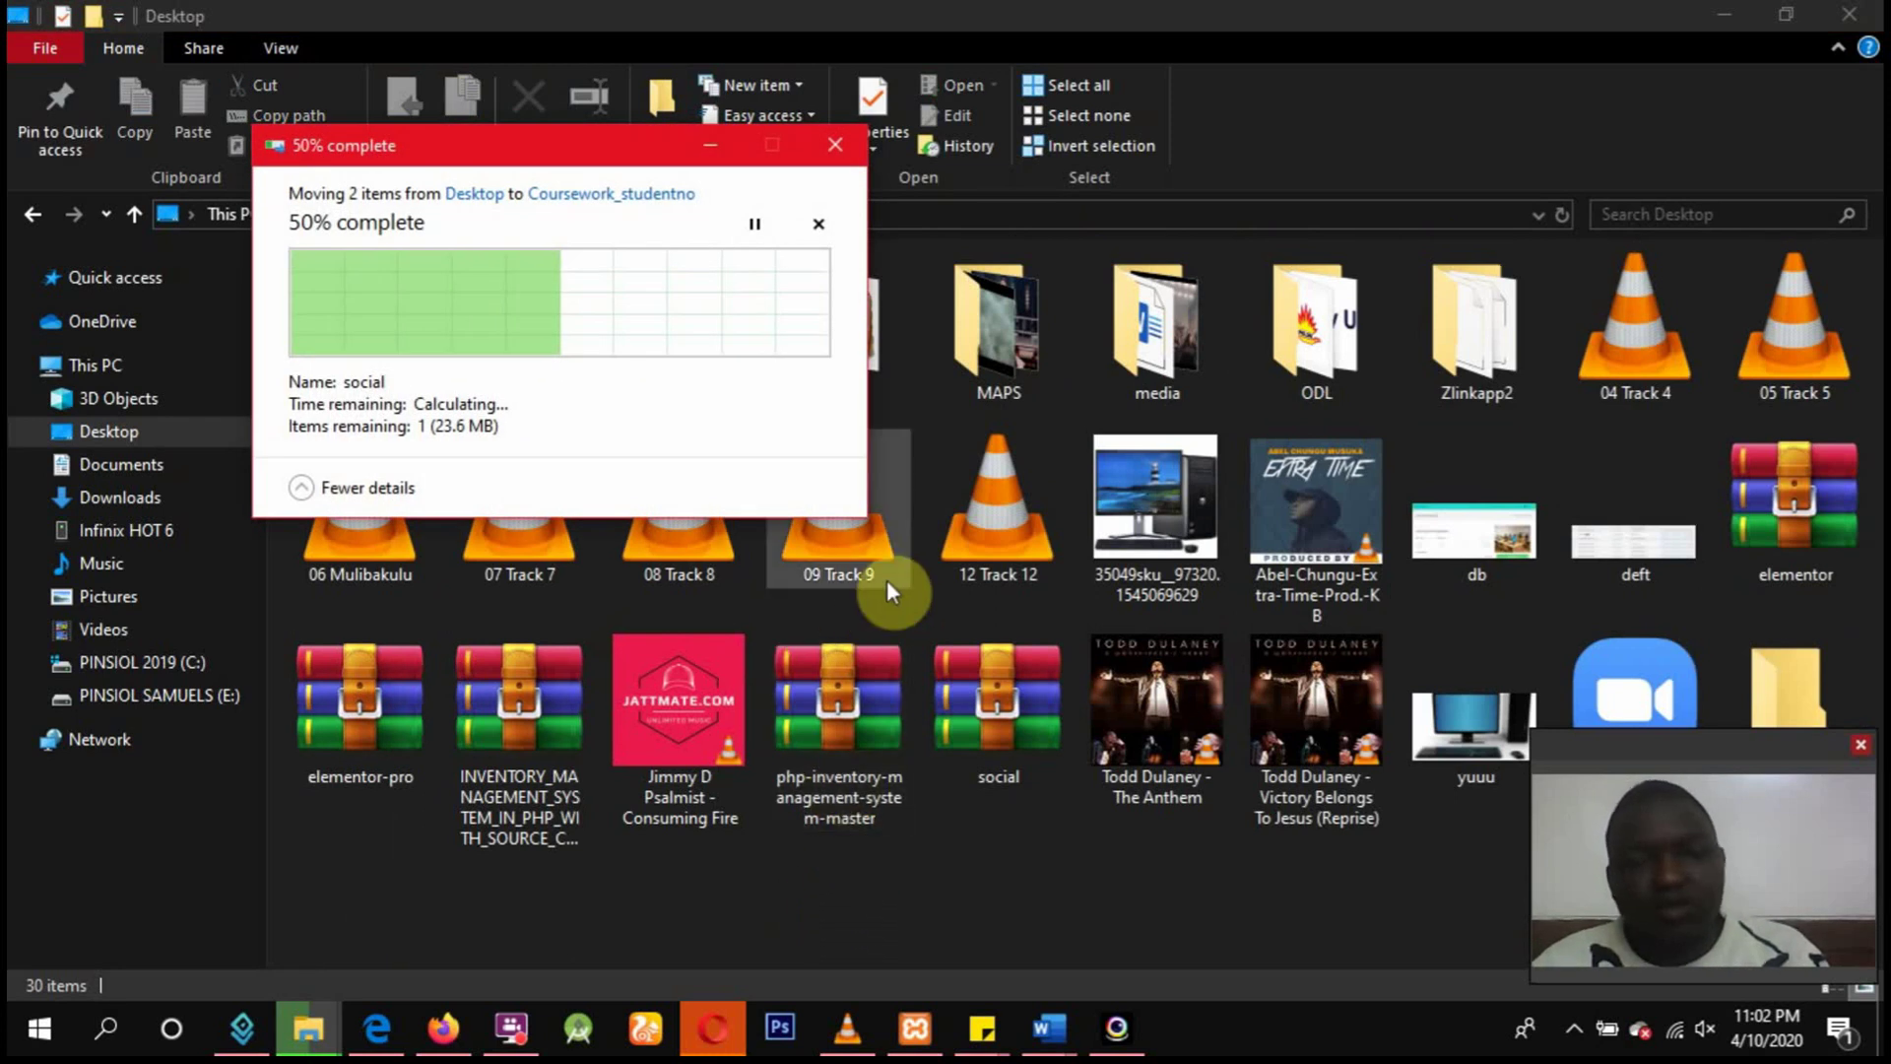
left_click(710, 146)
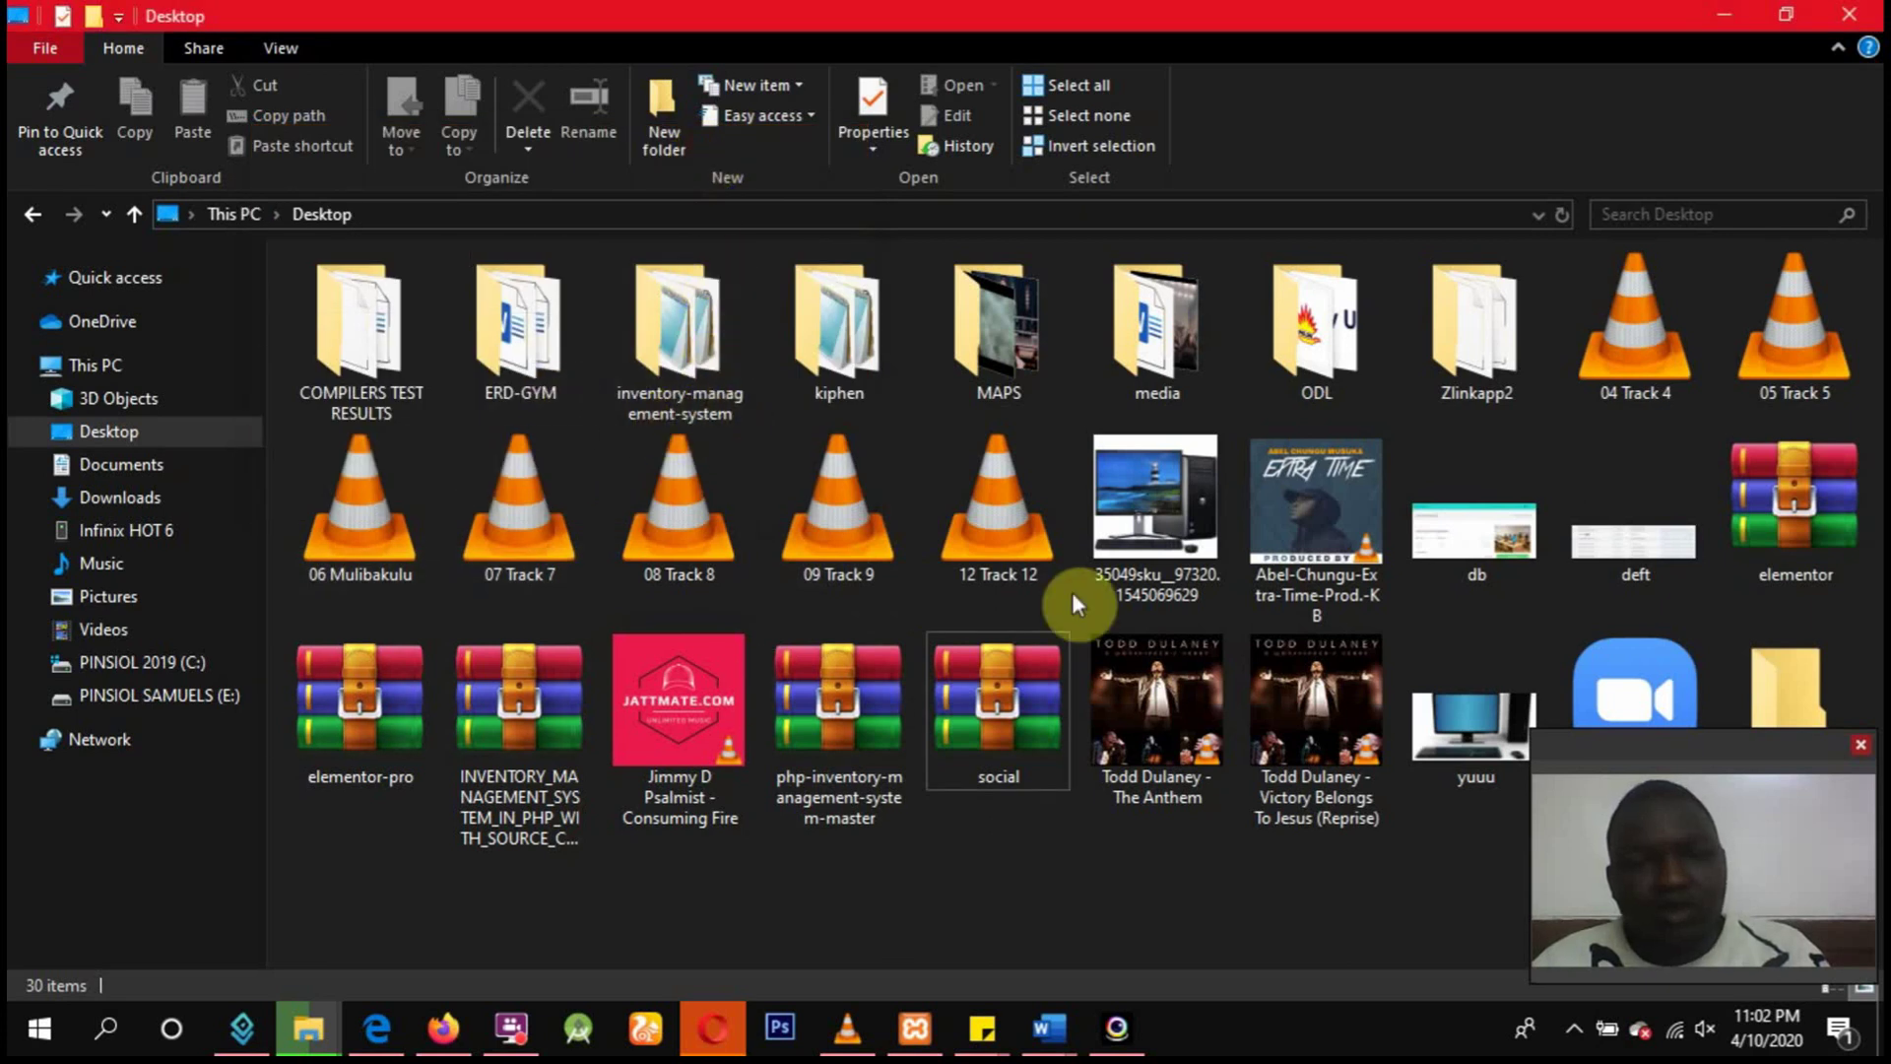
Monitor the two-item move until both files are inside Coursework_studentno.
left_click_drag(1633, 741, 1629, 812)
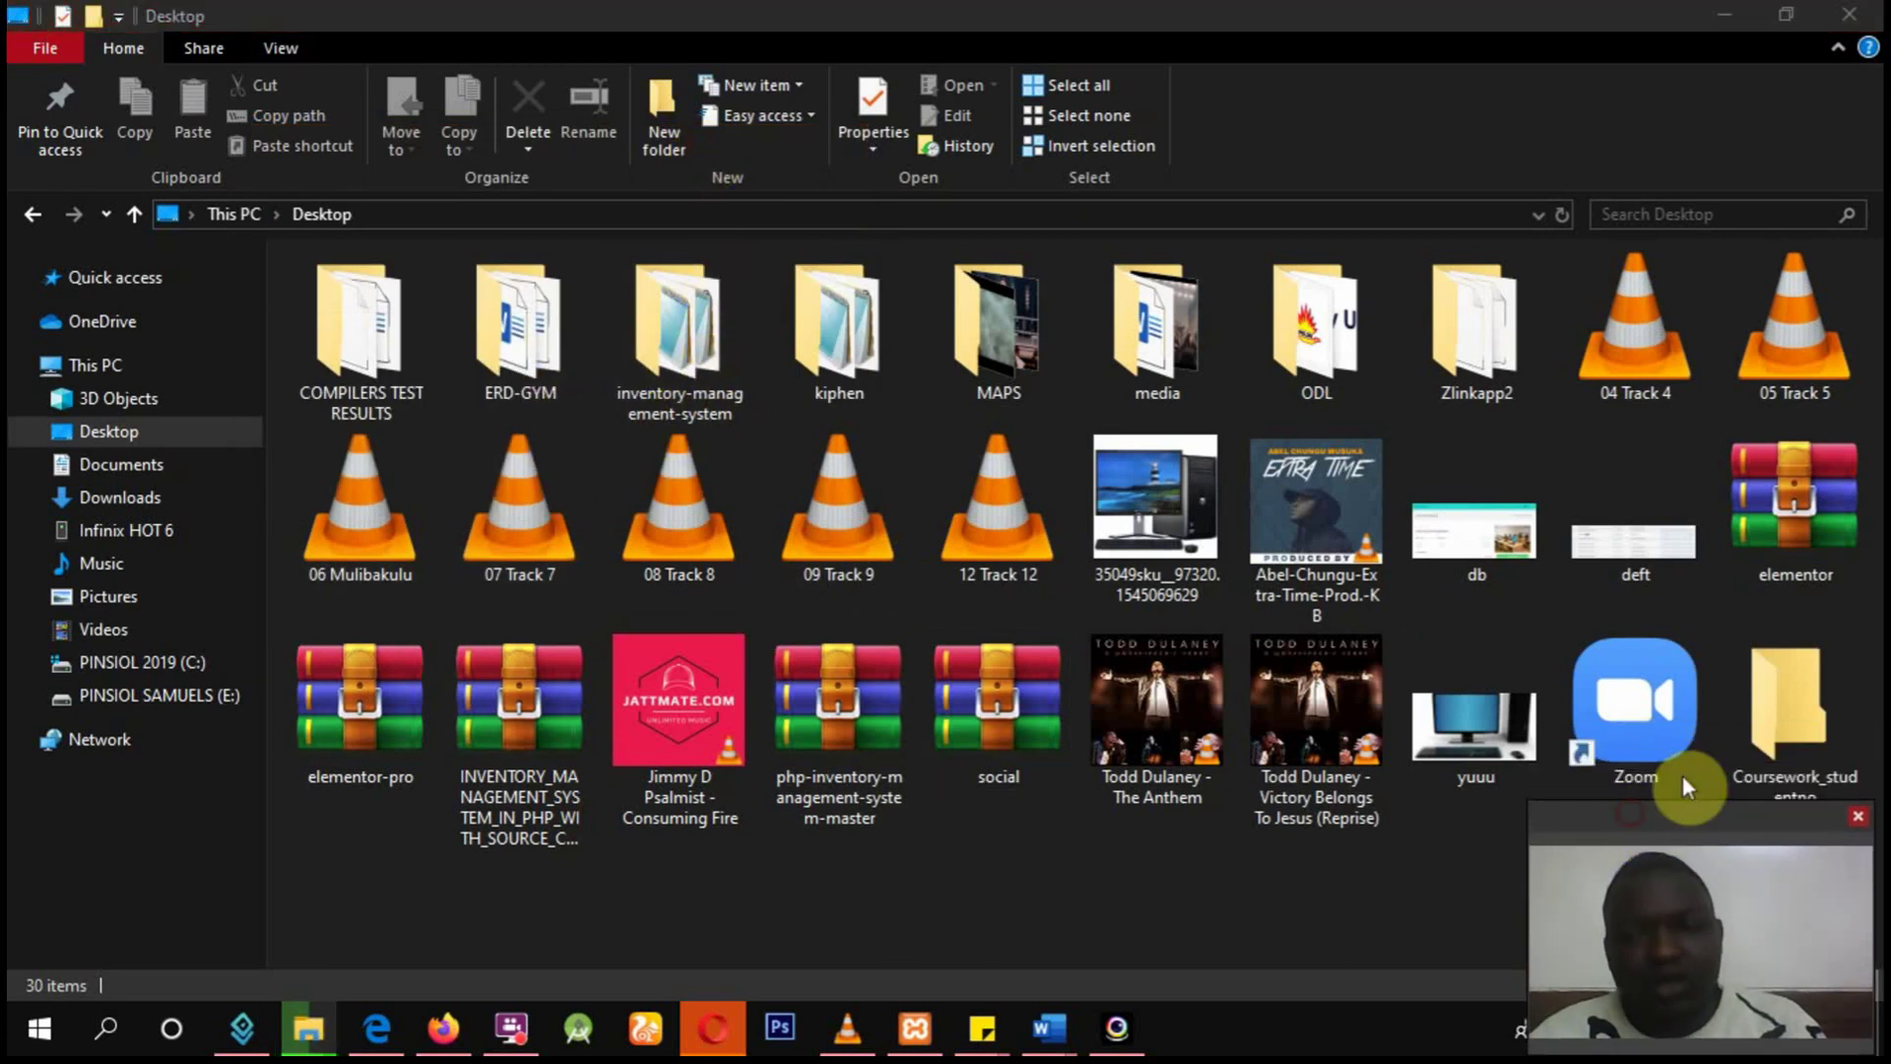
left_click(1761, 694)
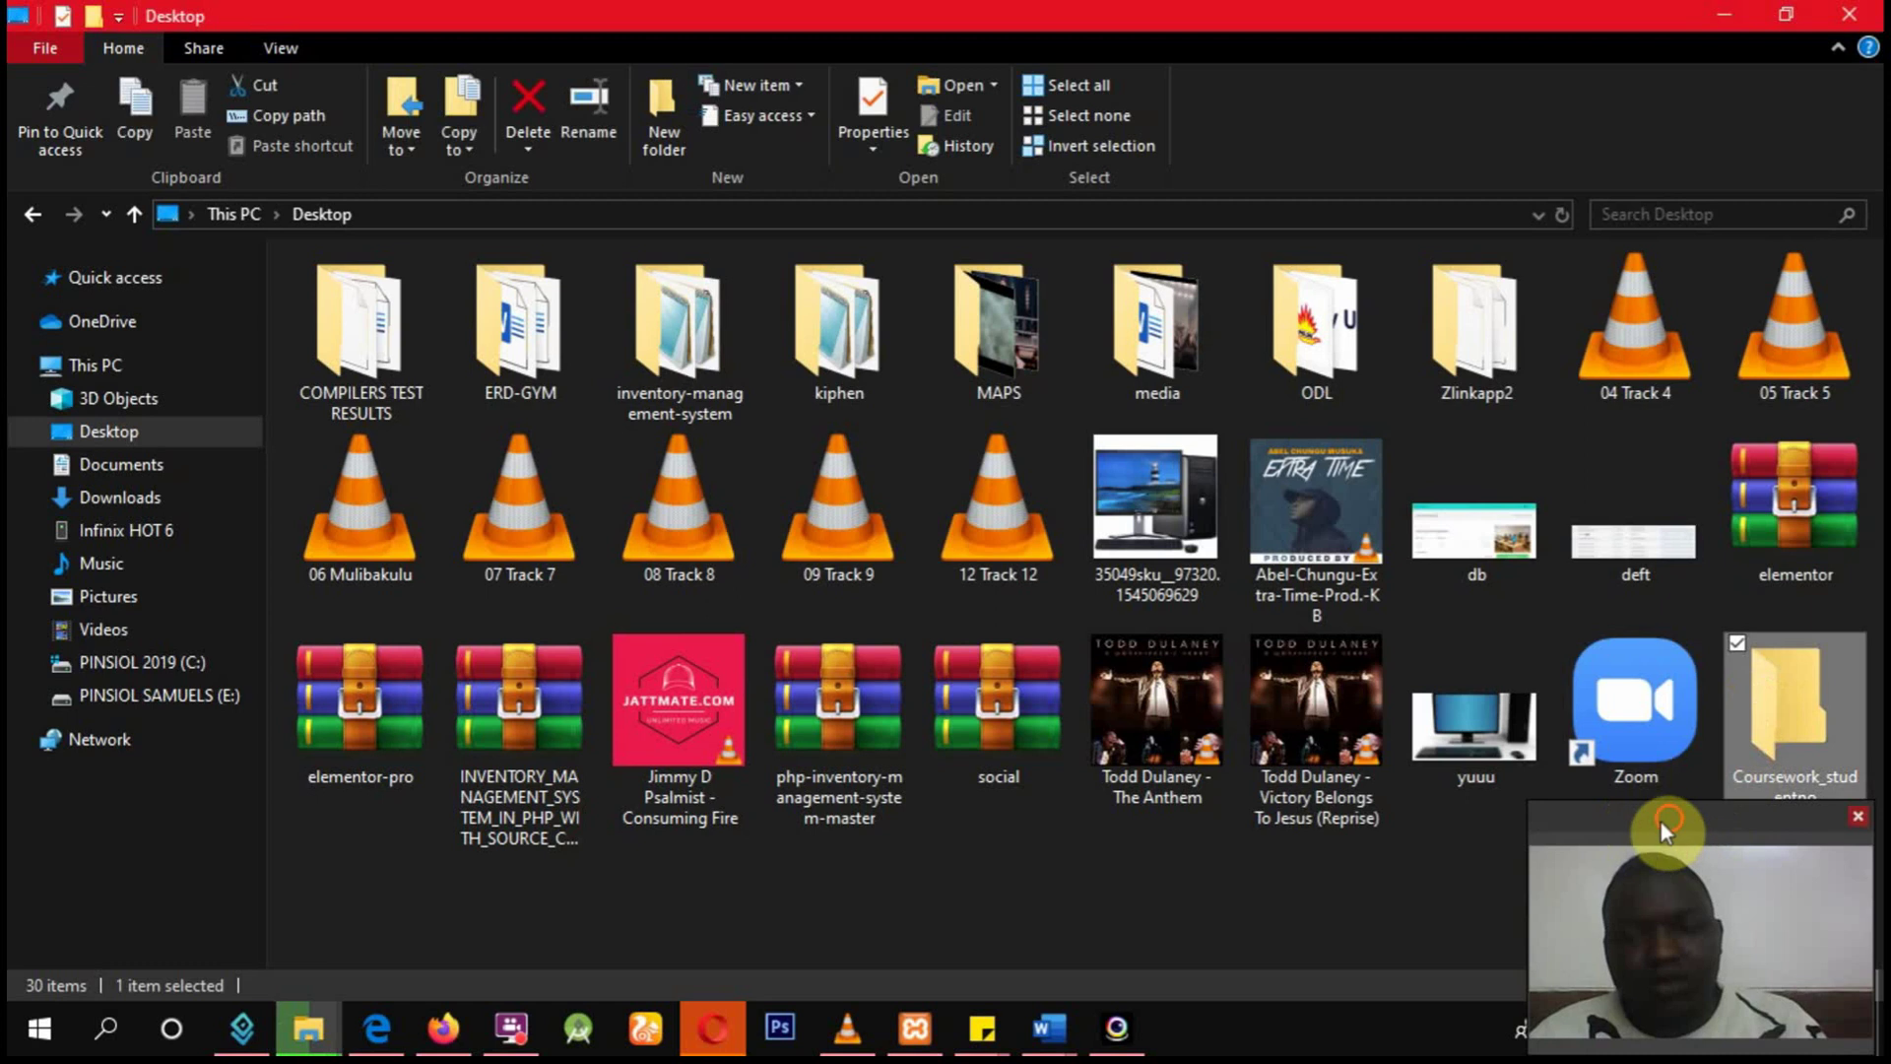
left_click_drag(1660, 823, 785, 721)
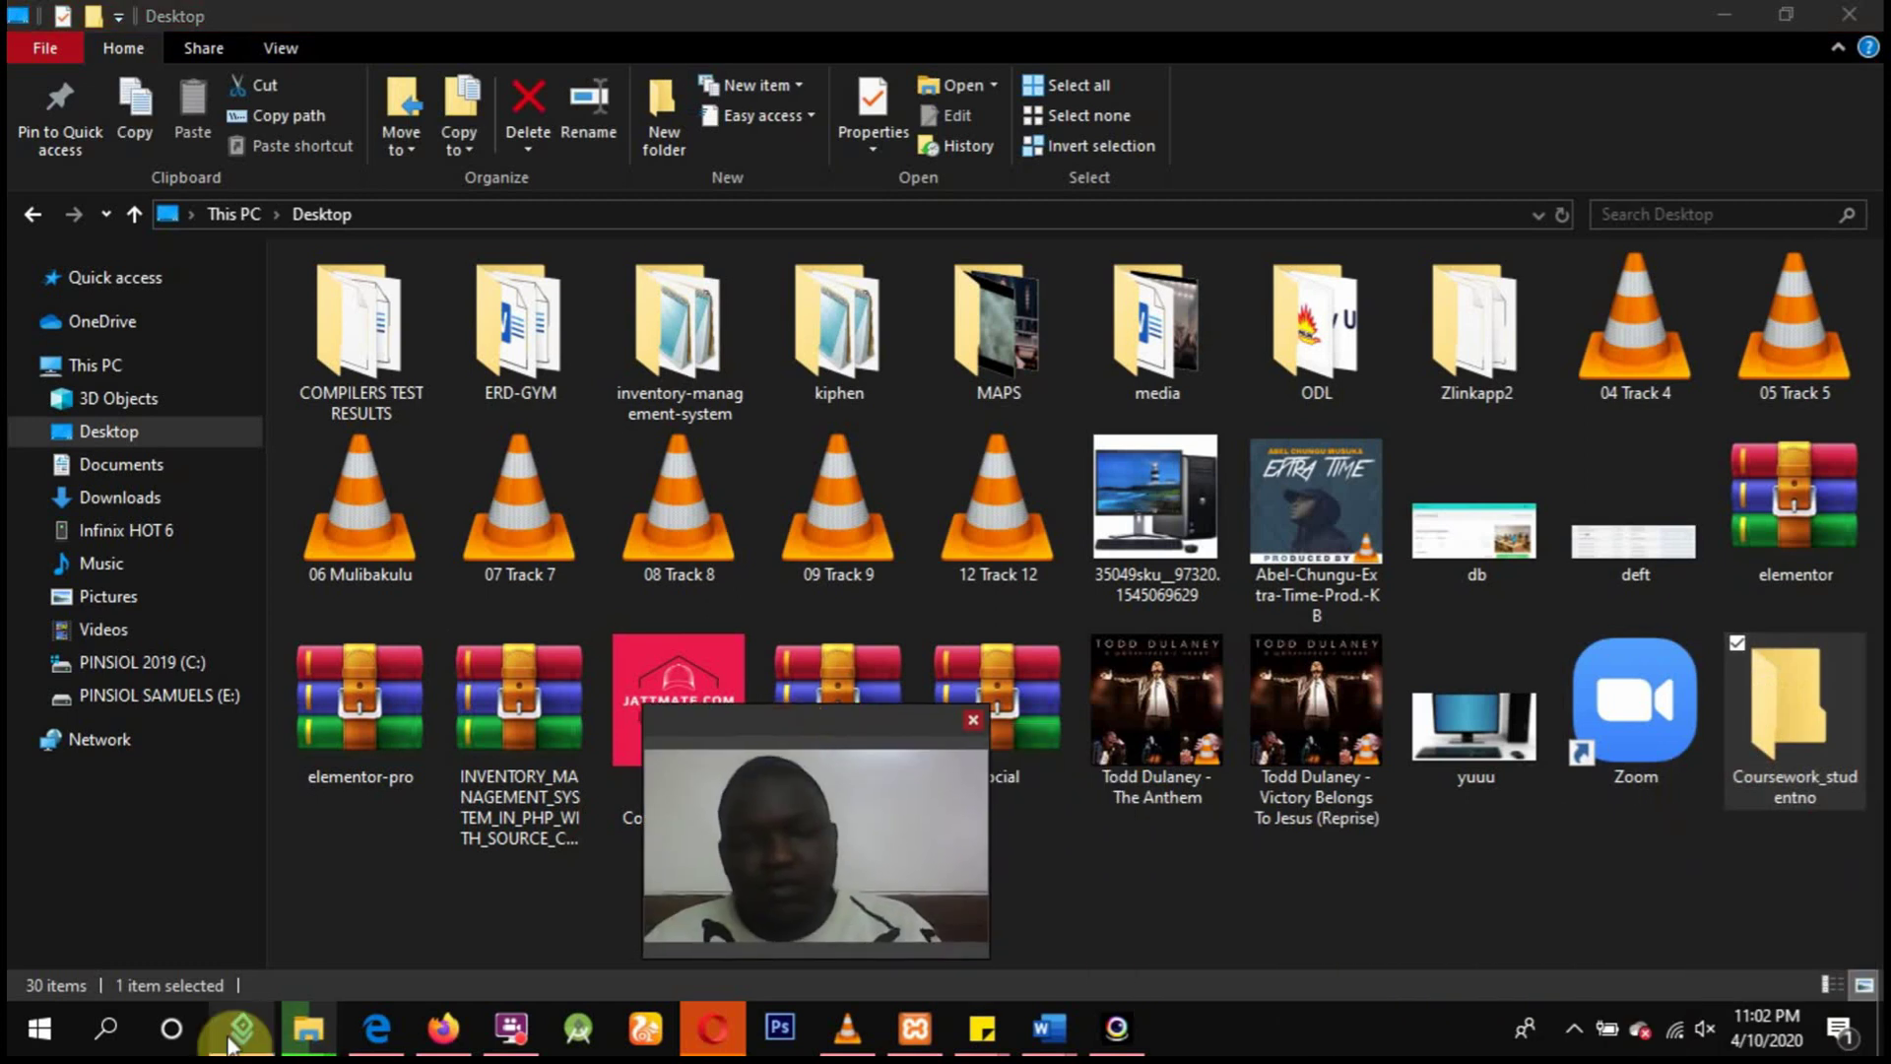
mouse_move(313, 1020)
left_click(659, 902)
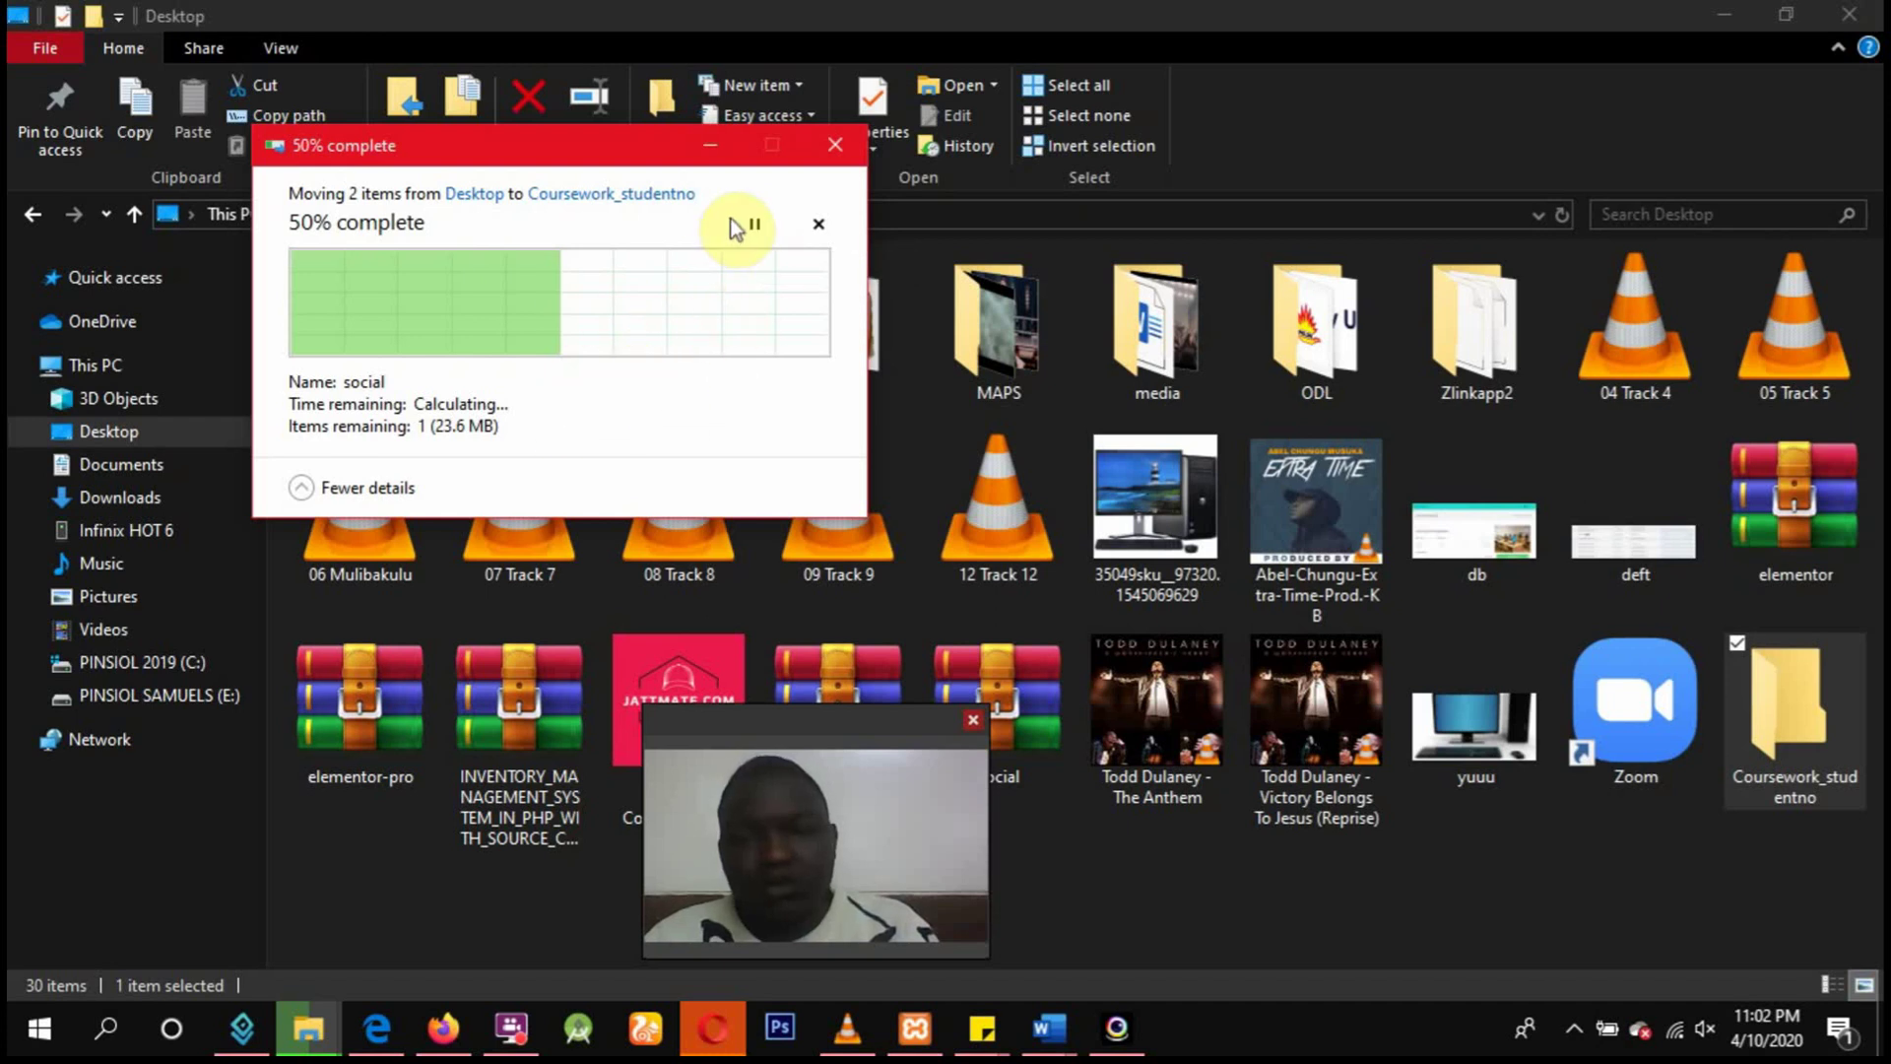
left_click(711, 150)
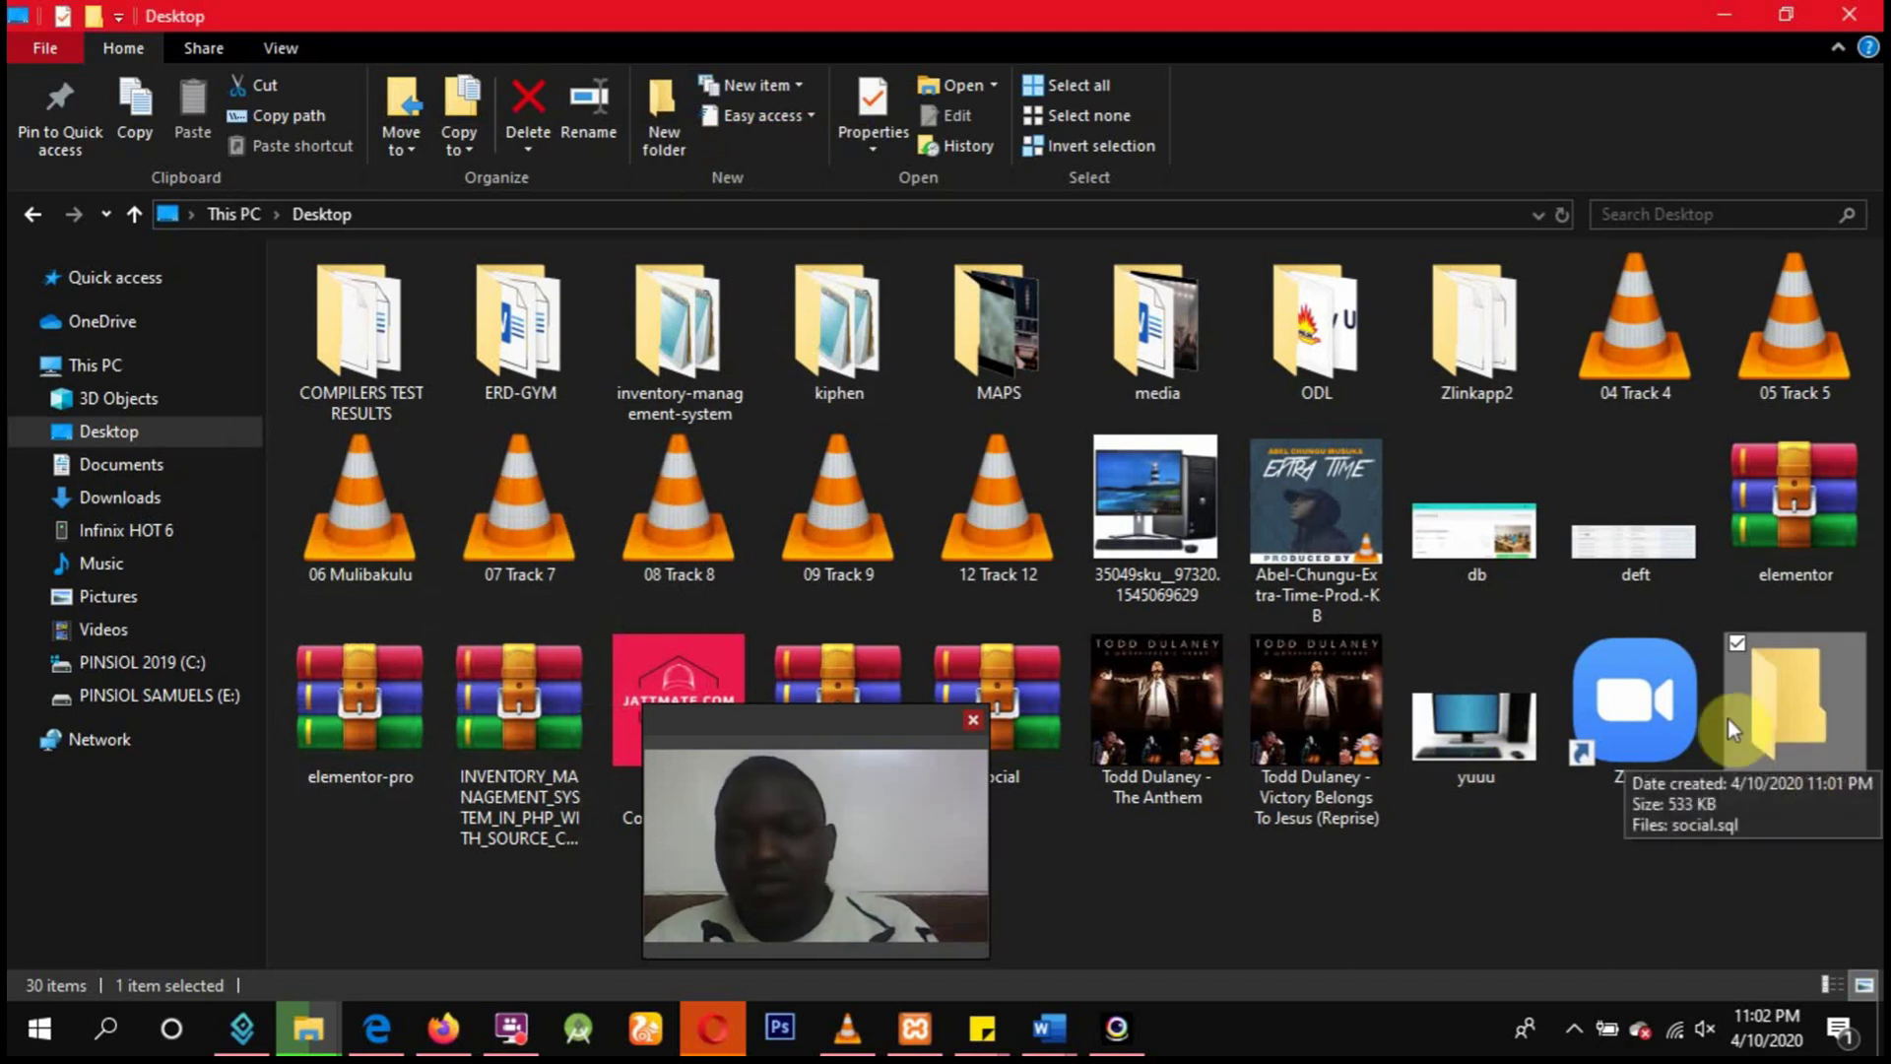
right_click(1812, 735)
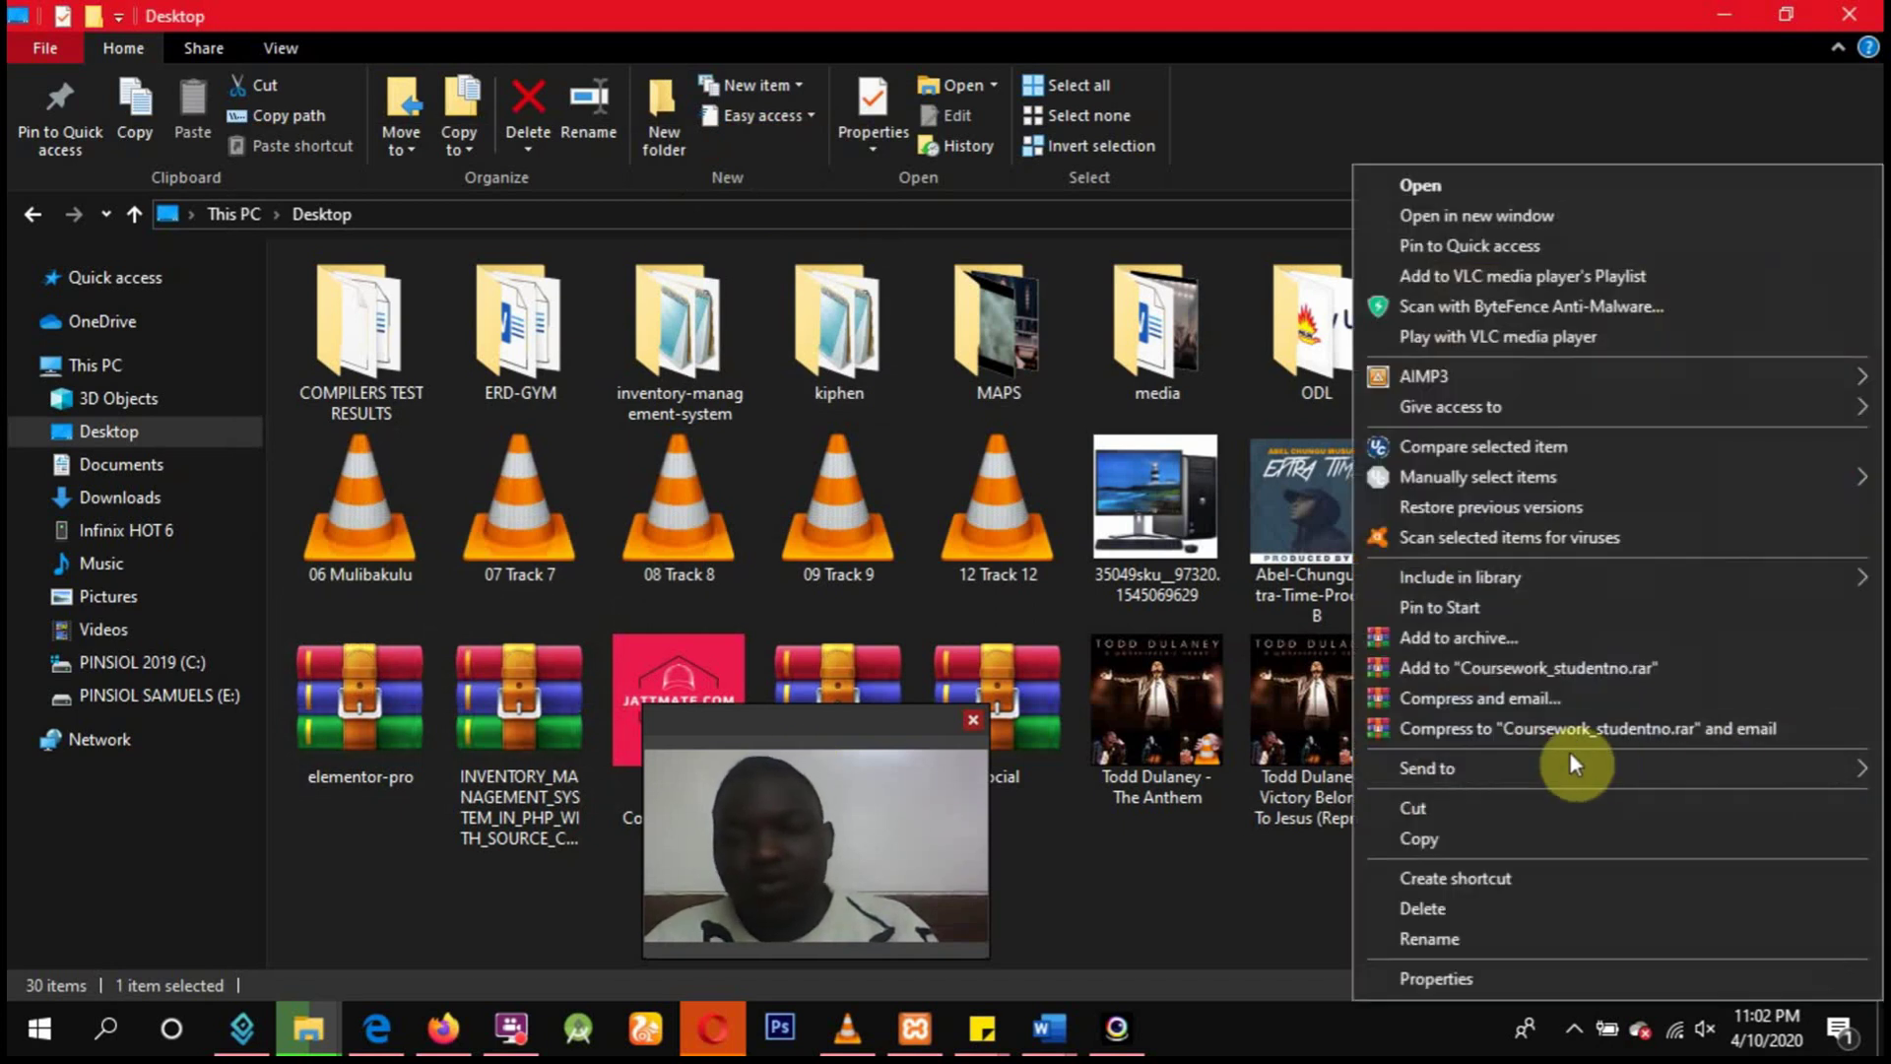
mouse_move(1526, 769)
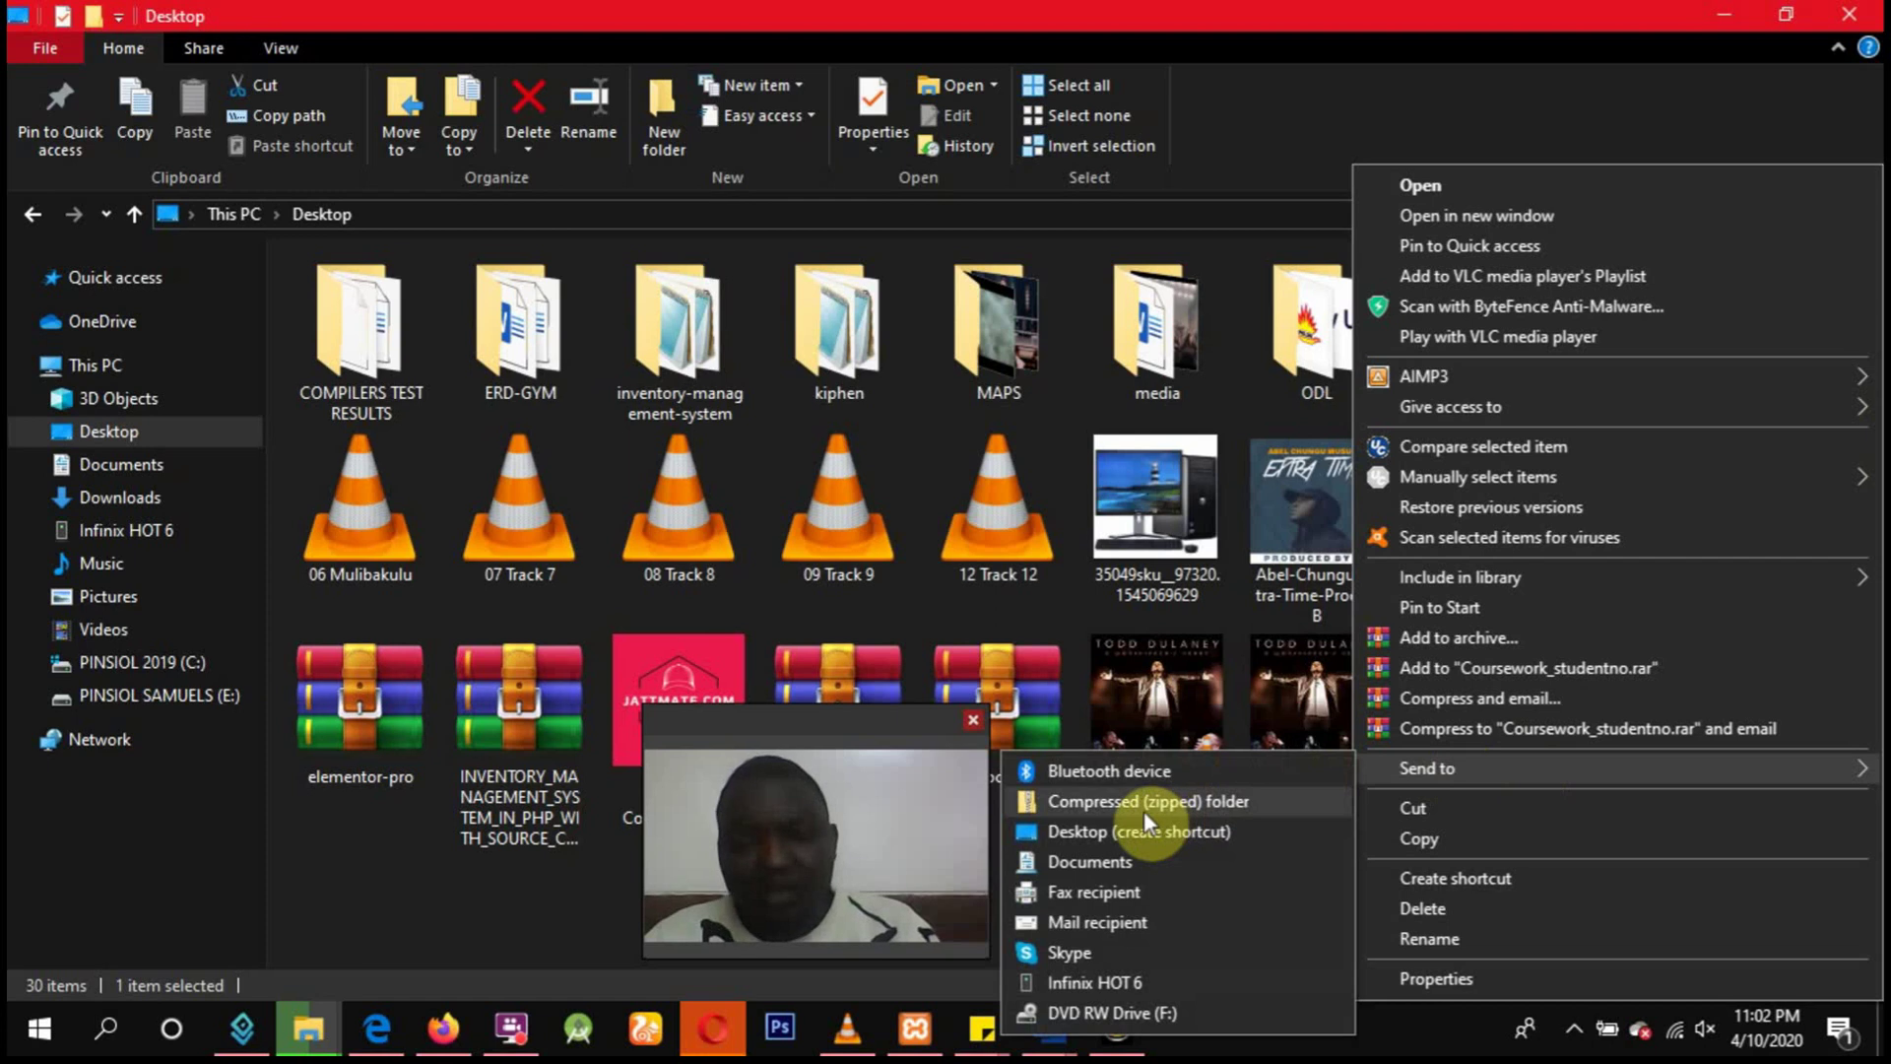
Send Coursework_studentno to a Compressed (zipped) folder on the Desktop, keeping the default name.
left_click(1144, 808)
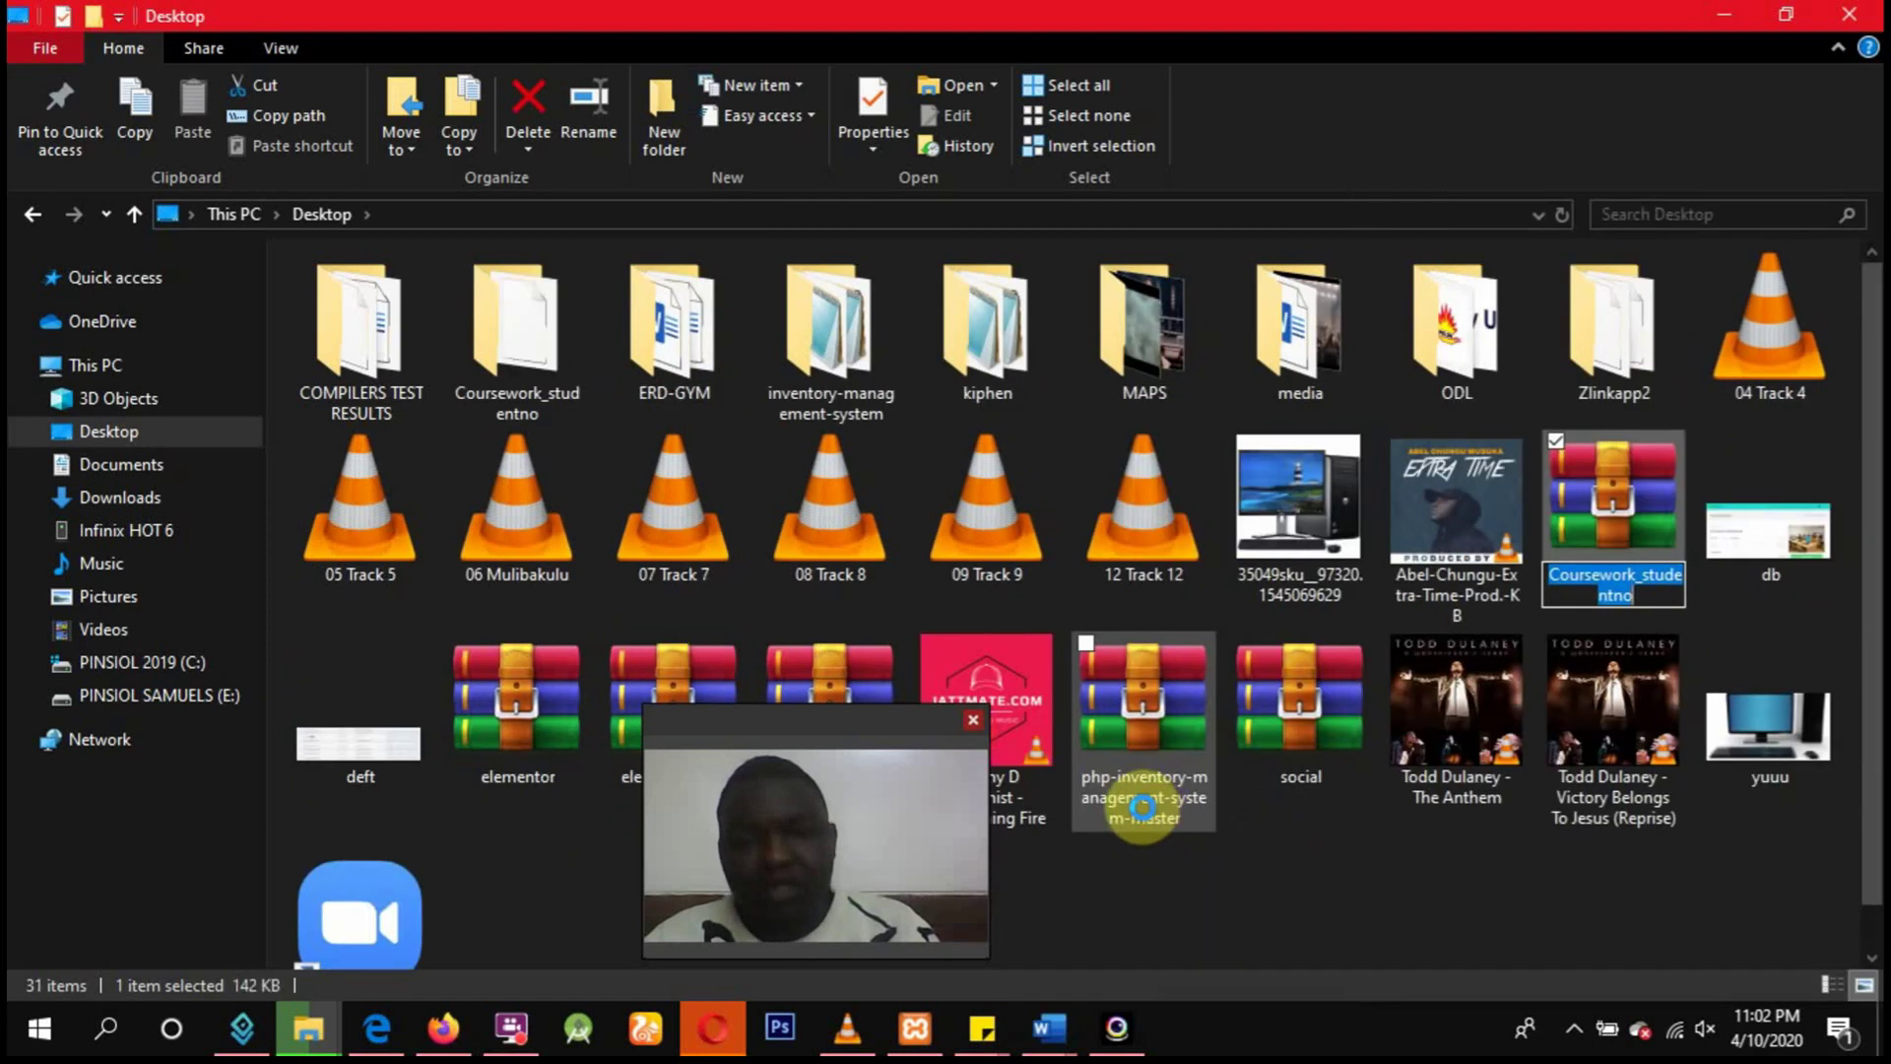
scroll(1245, 863, "down", 1)
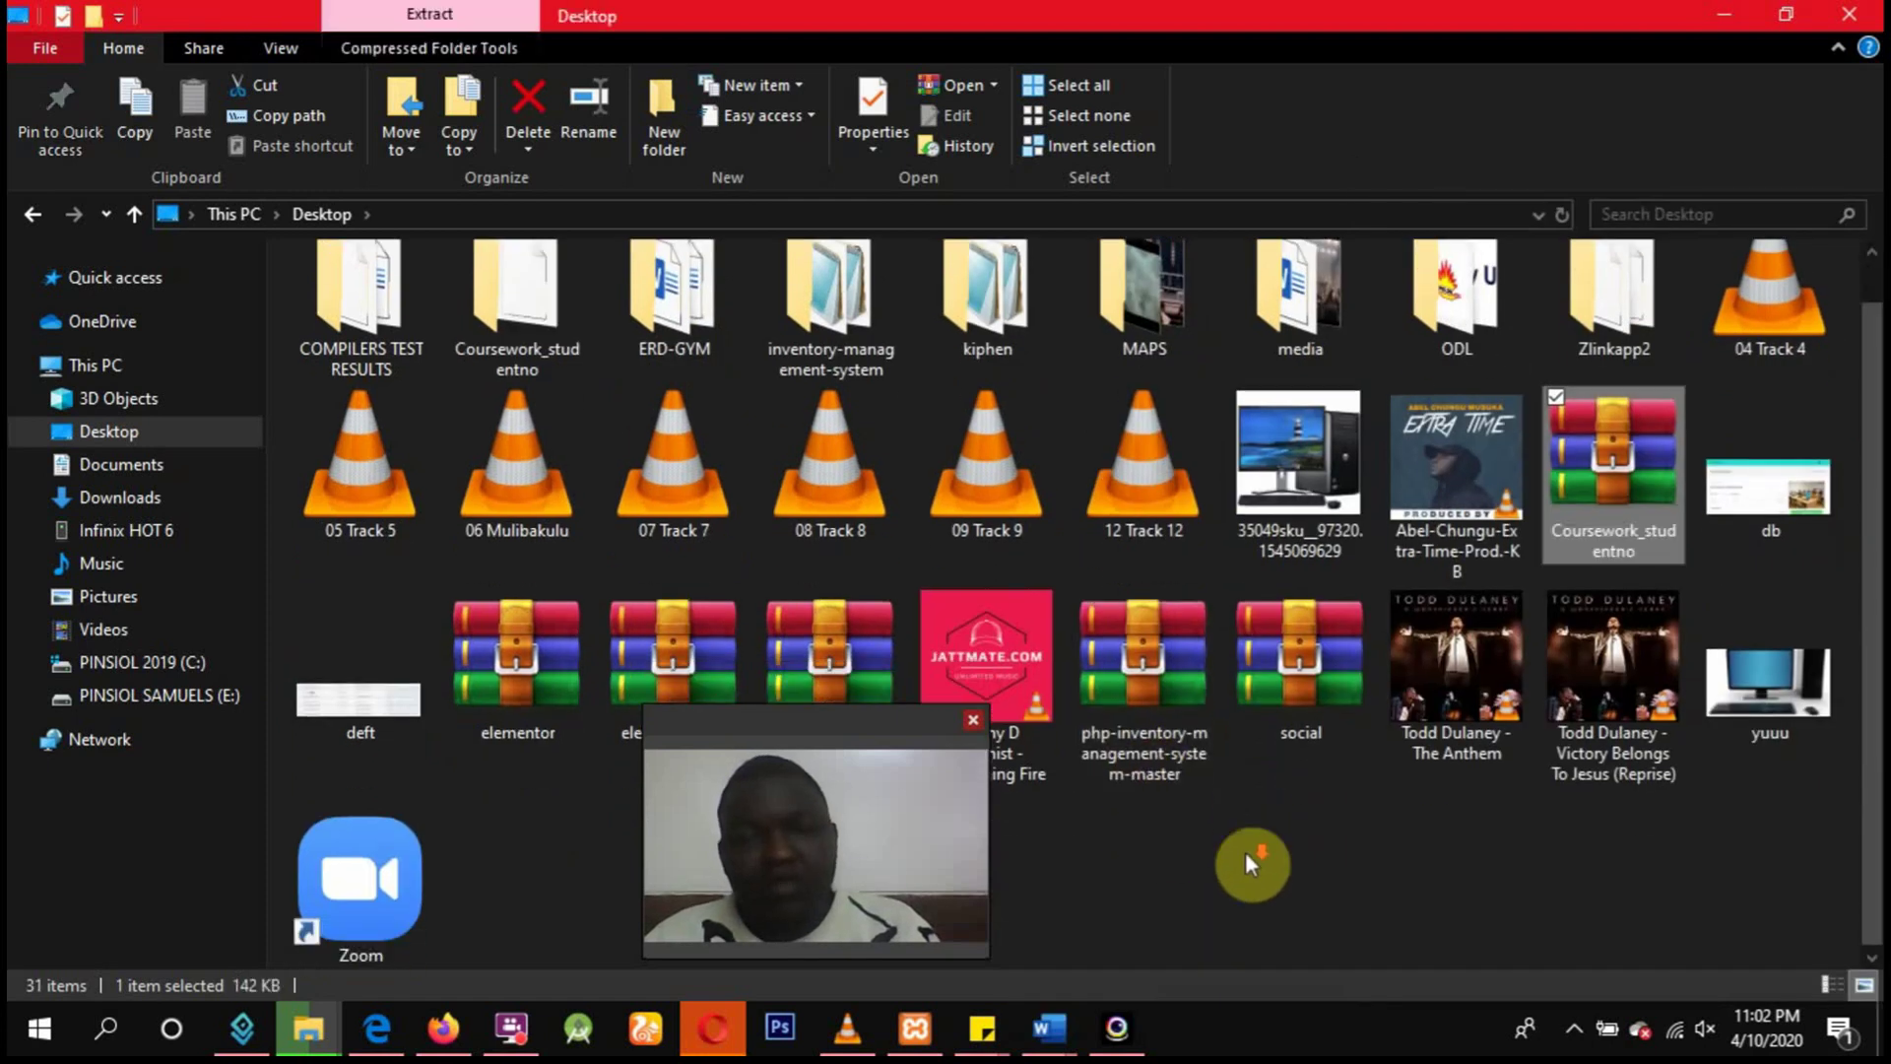
scroll(1245, 863, "up", 1)
scroll(1245, 863, "down", 1)
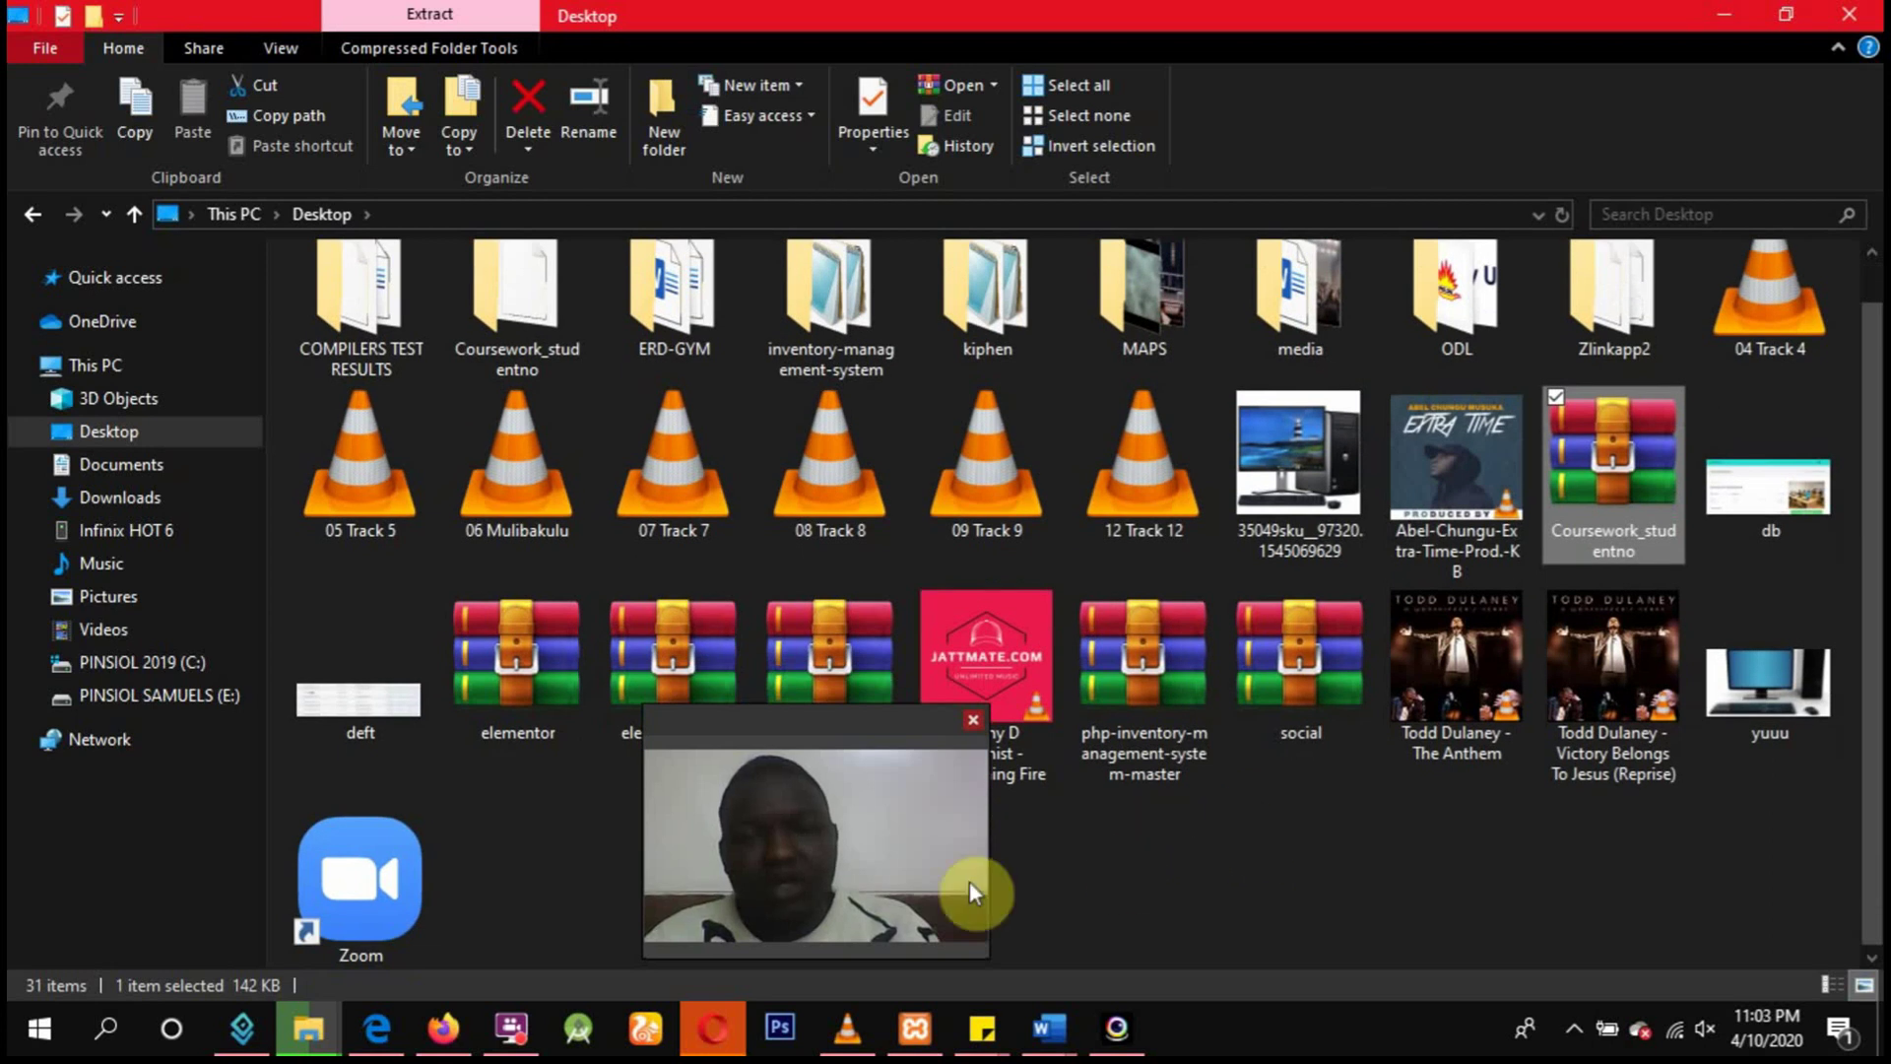
Bring Firefox forward and load mail.google.com from Top Sites in a new tab.
mouse_move(441, 1034)
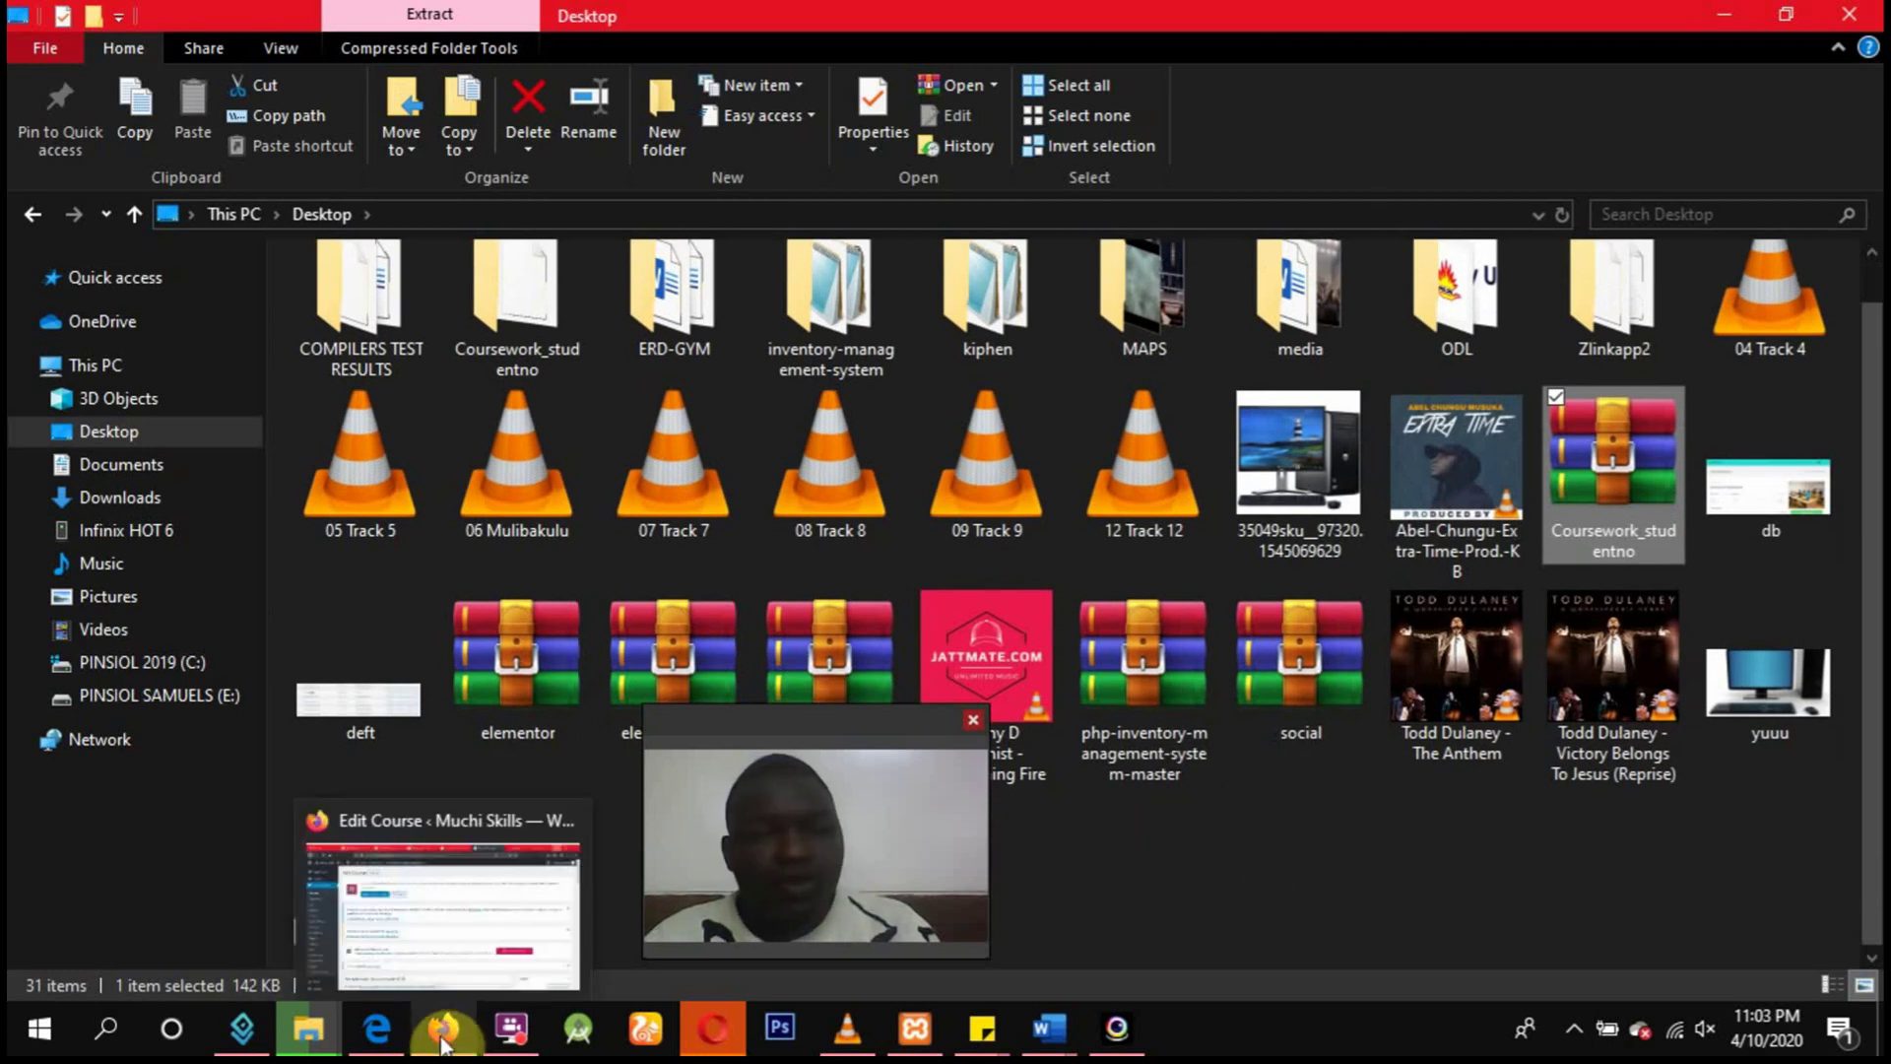
left_click(485, 990)
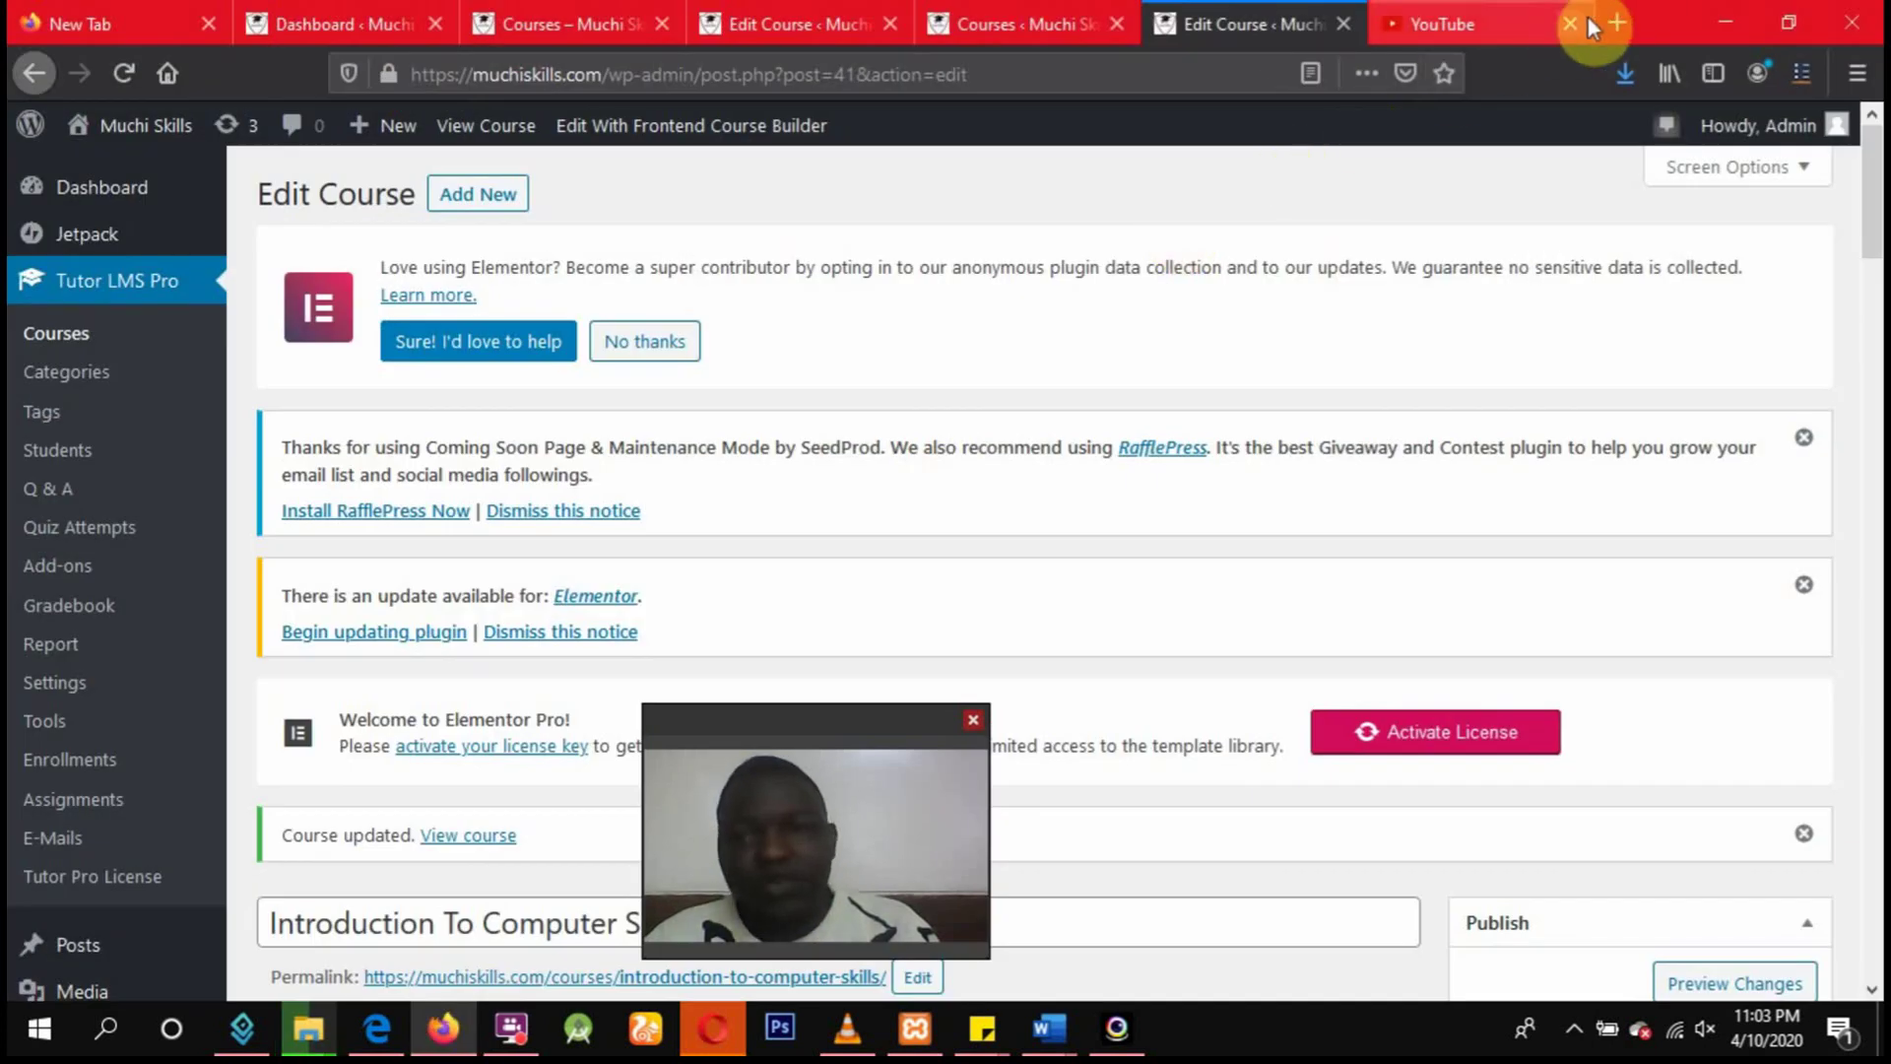
left_click(1617, 22)
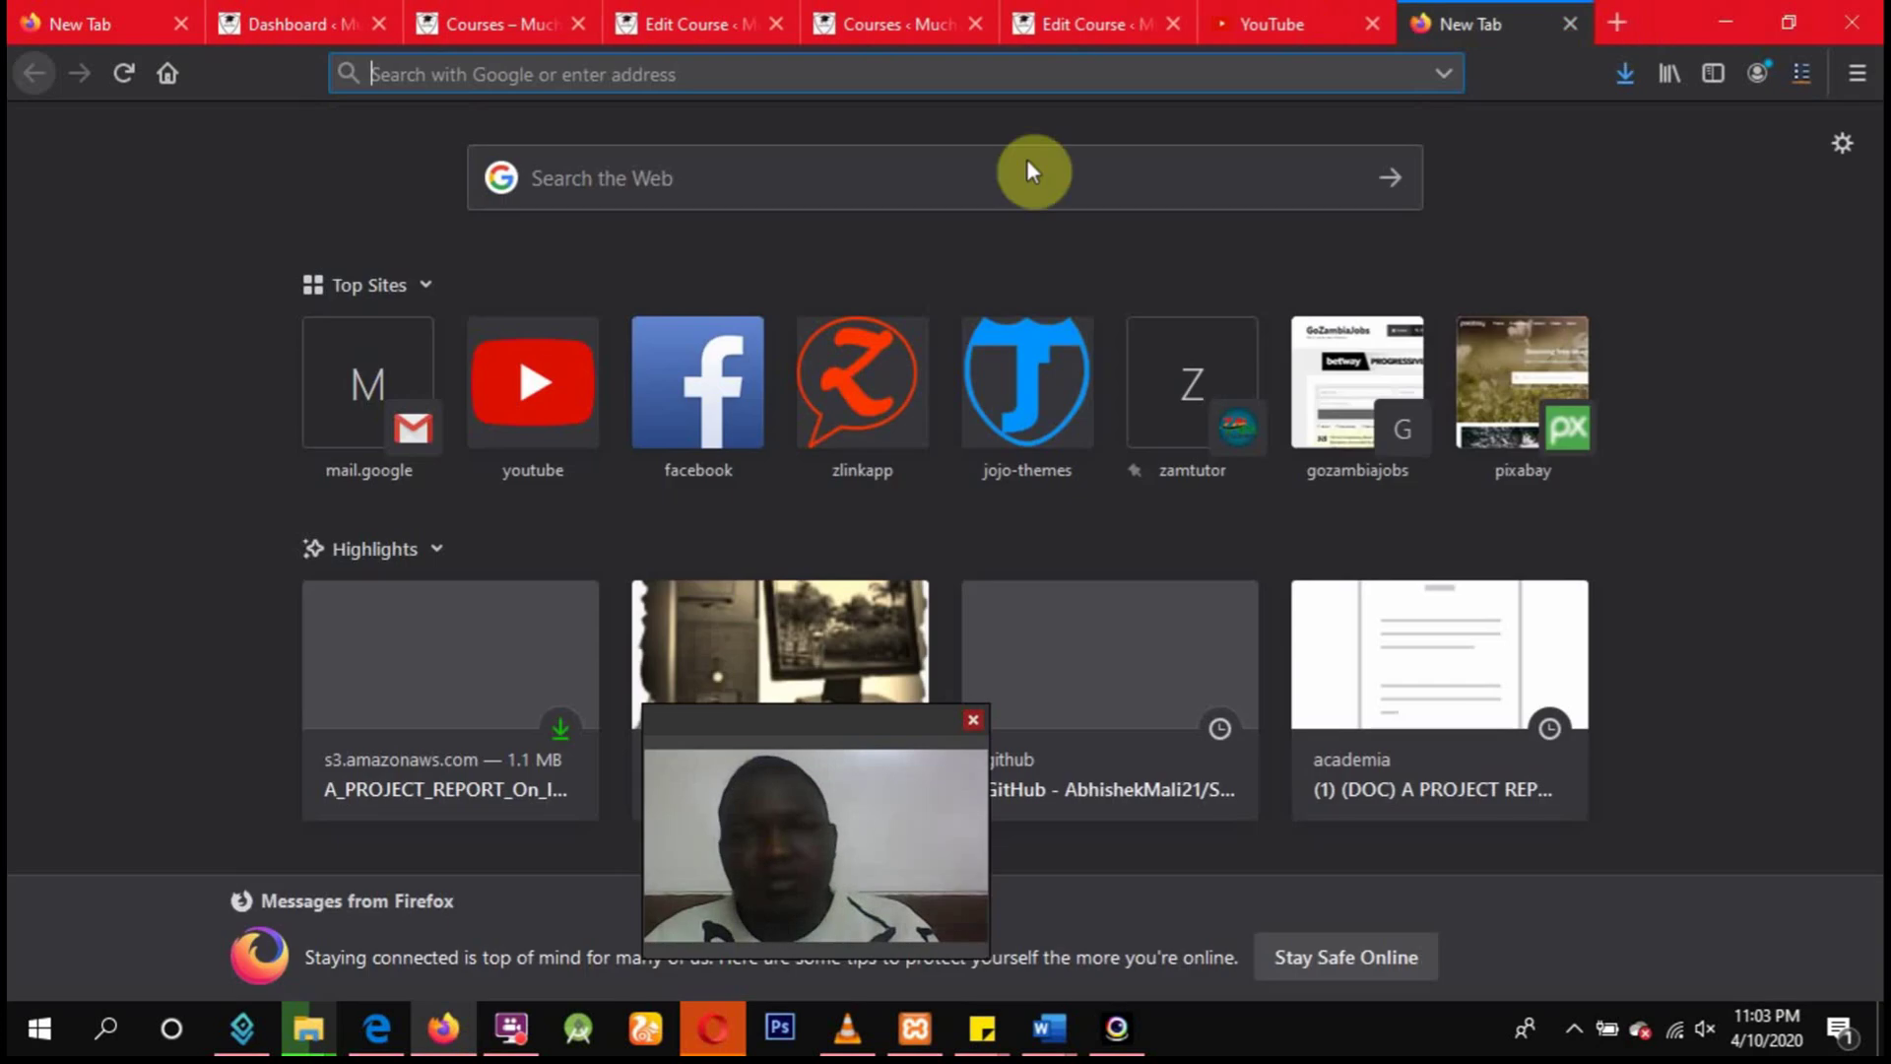
left_click(382, 408)
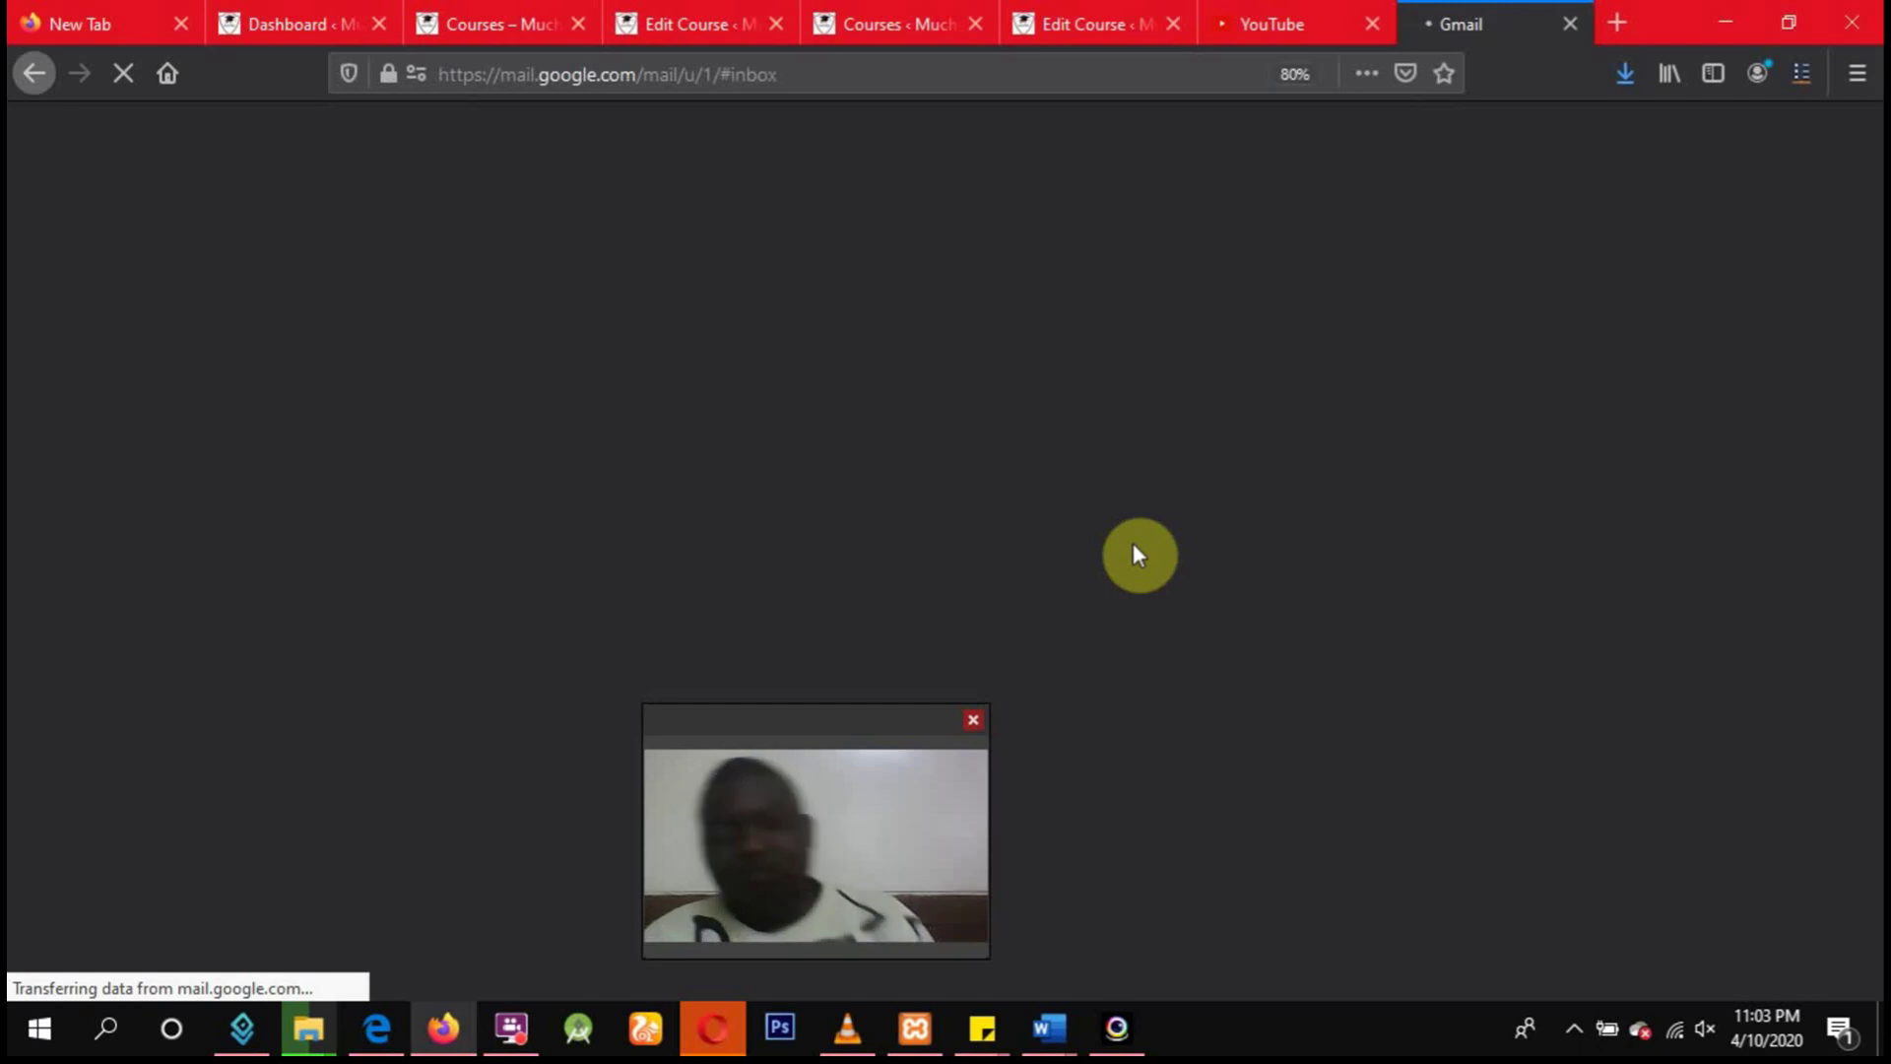
Scroll through the loaded Gmail inbox and bring up a blank New Message window.
left_click_drag(772, 718, 1689, 756)
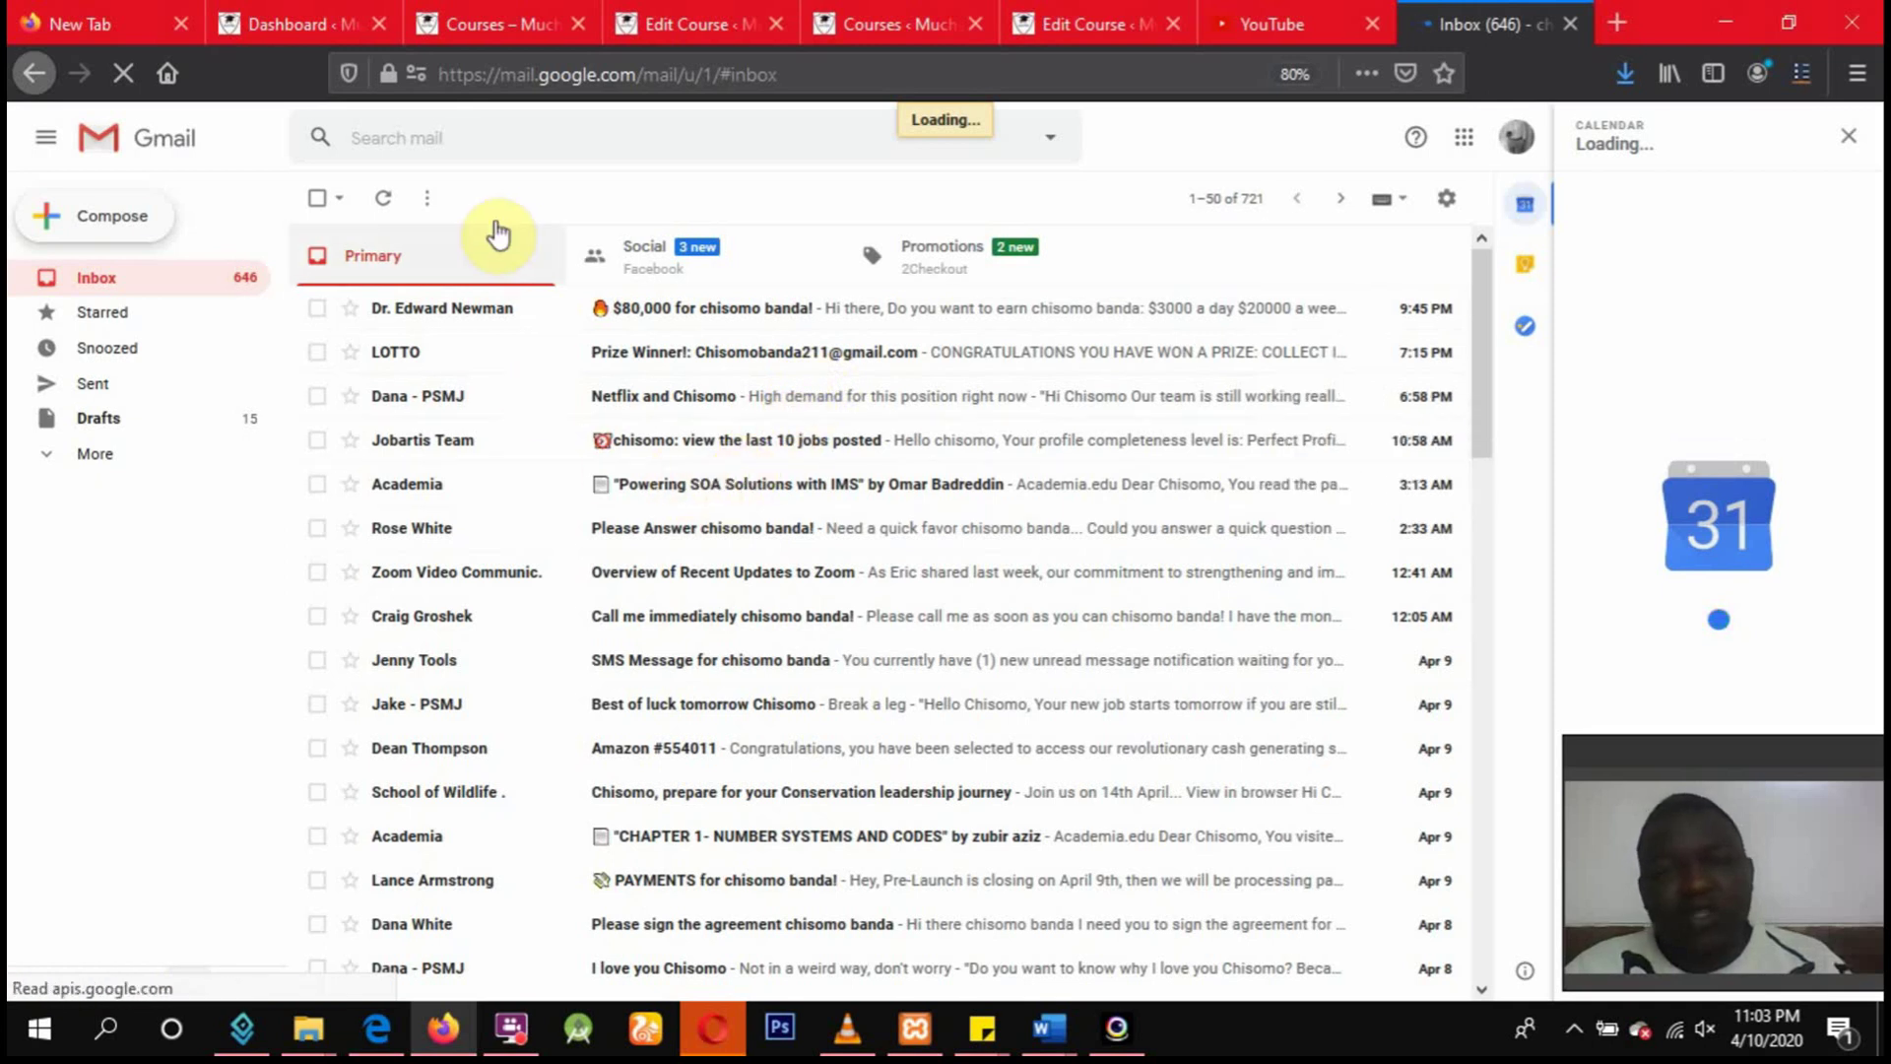
scroll(803, 548, "down", 10)
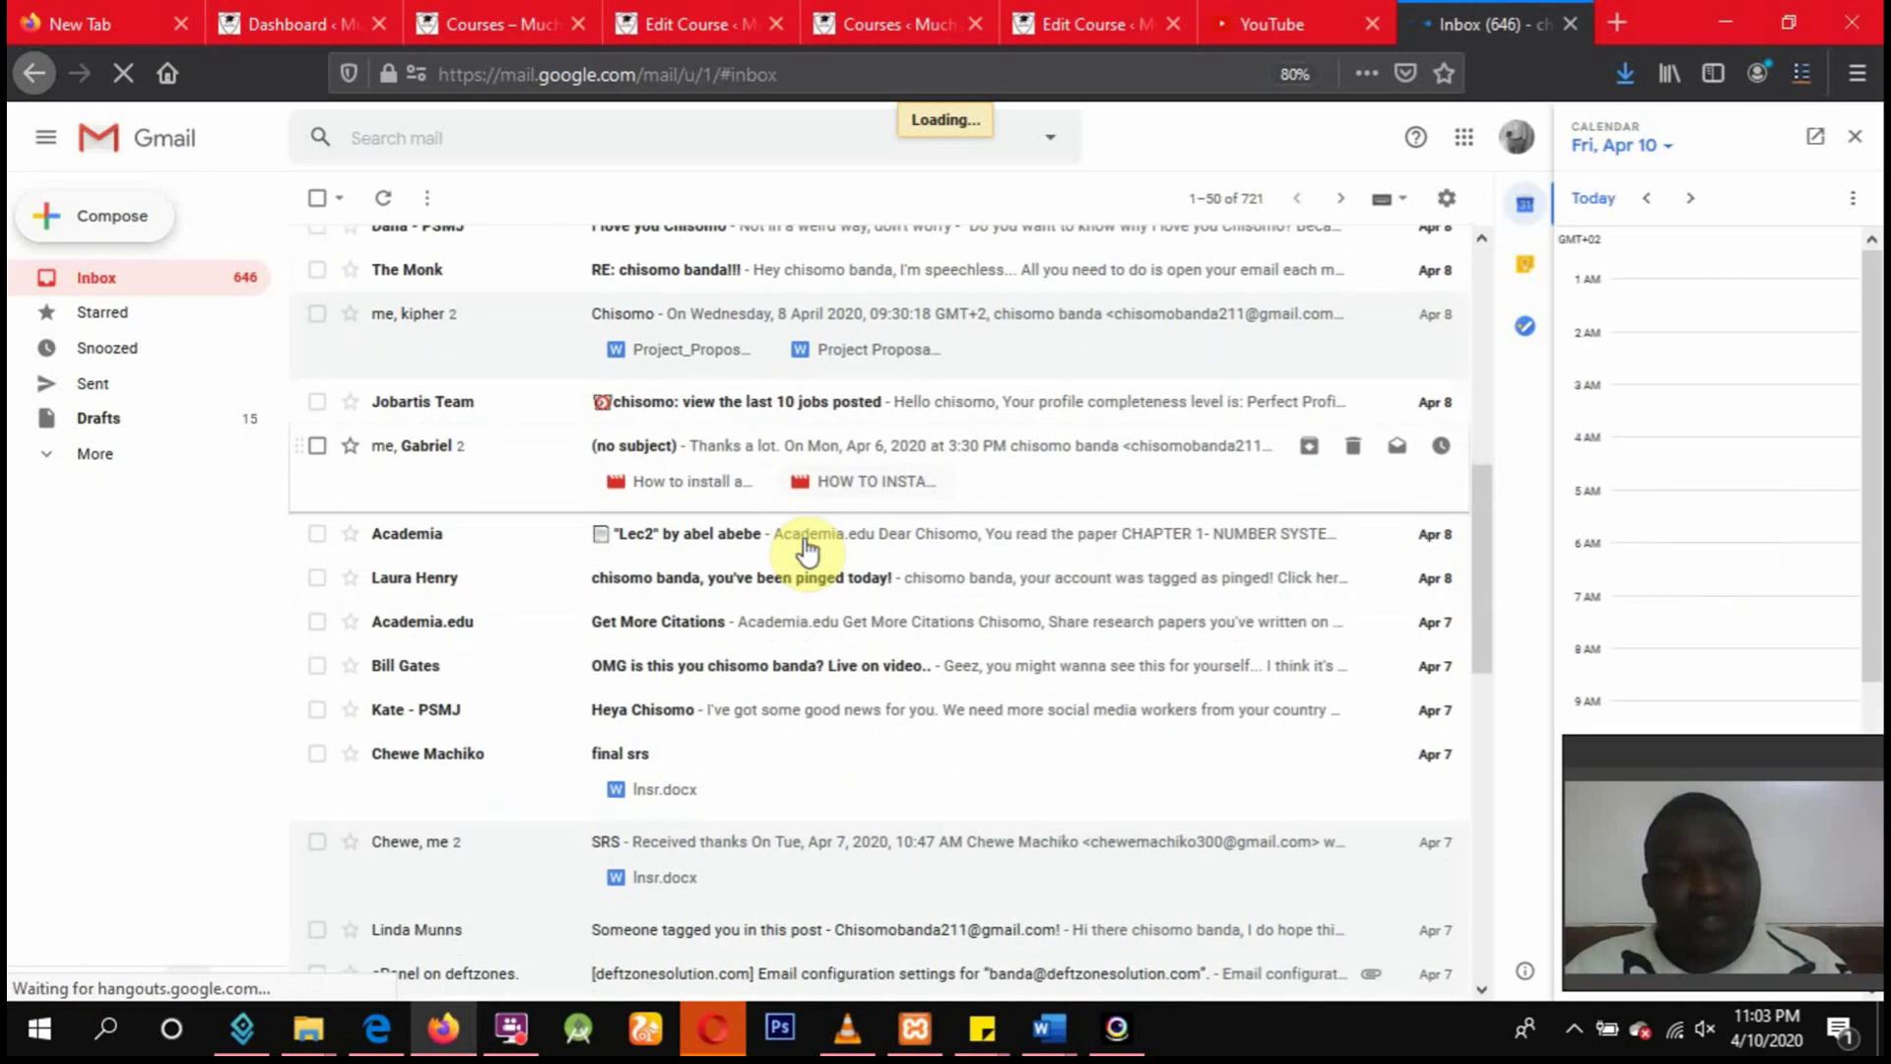
scroll(808, 542, "up", 5)
scroll(798, 537, "up", 2)
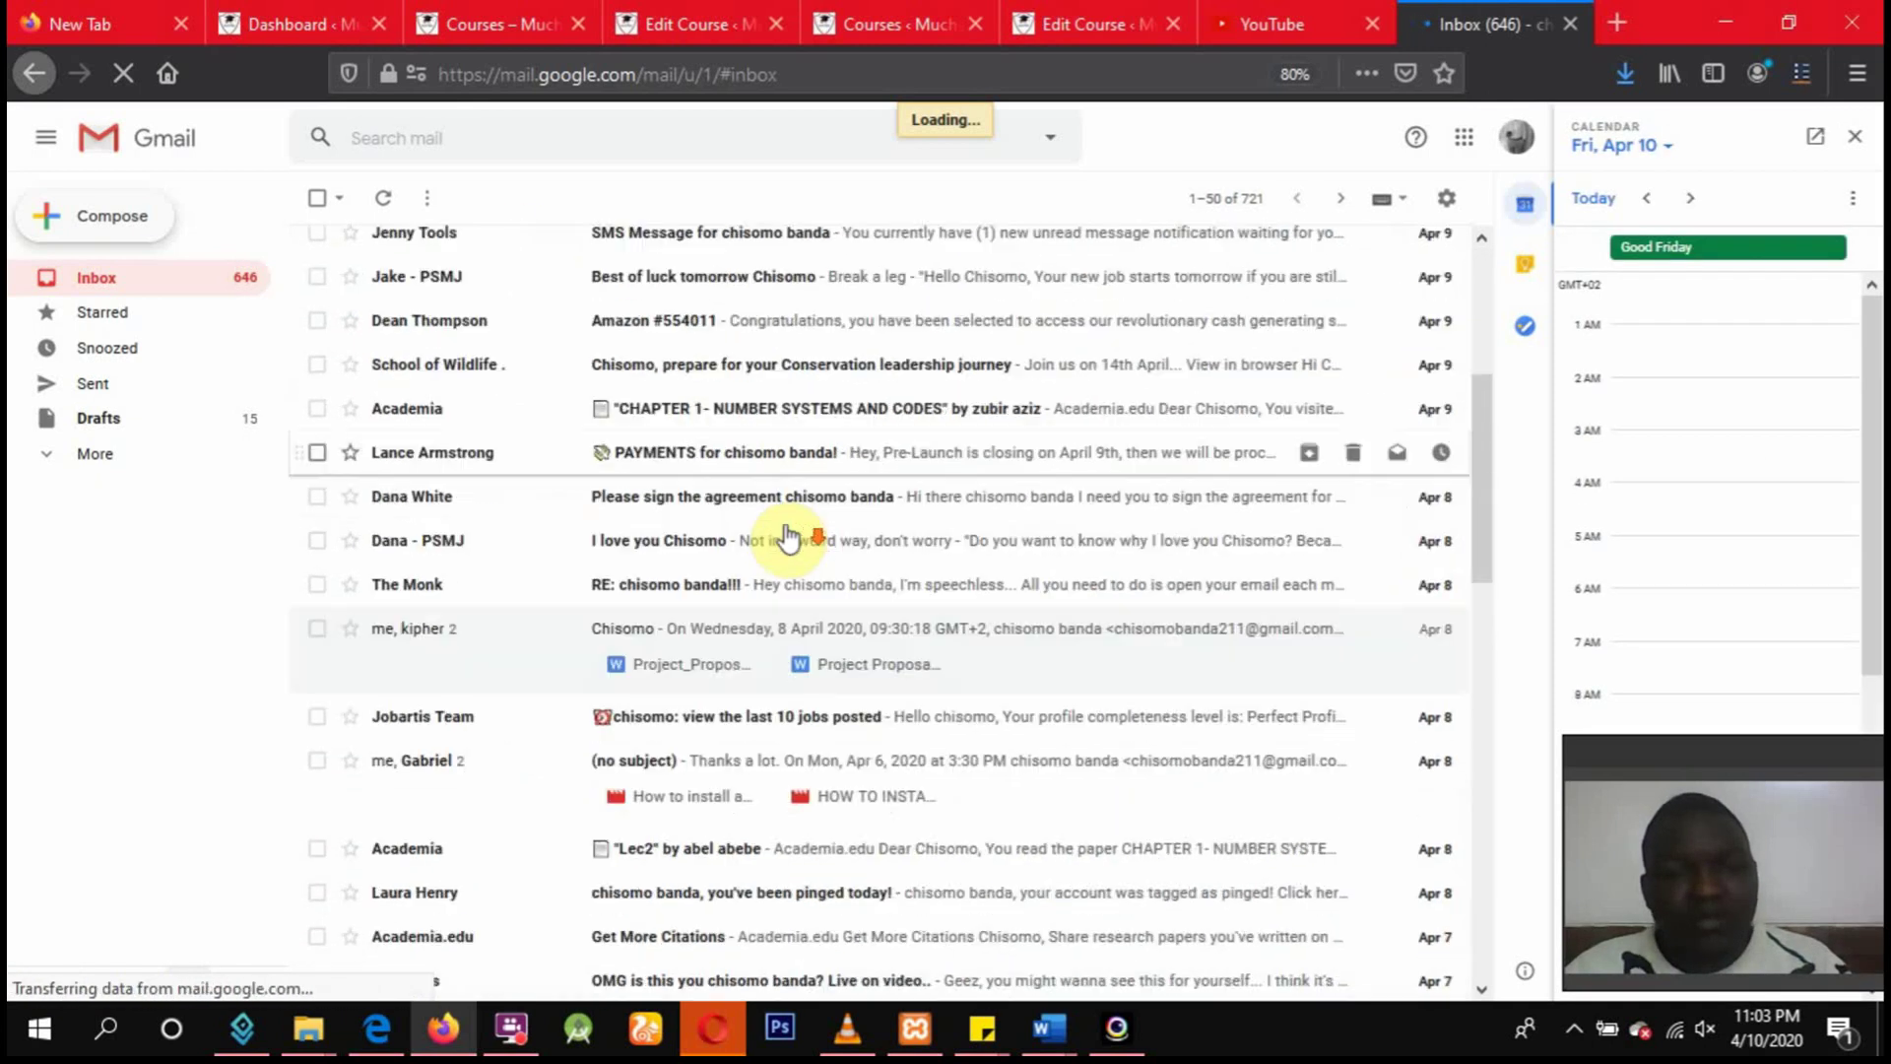
scroll(788, 537, "down", 4)
scroll(749, 534, "up", 3)
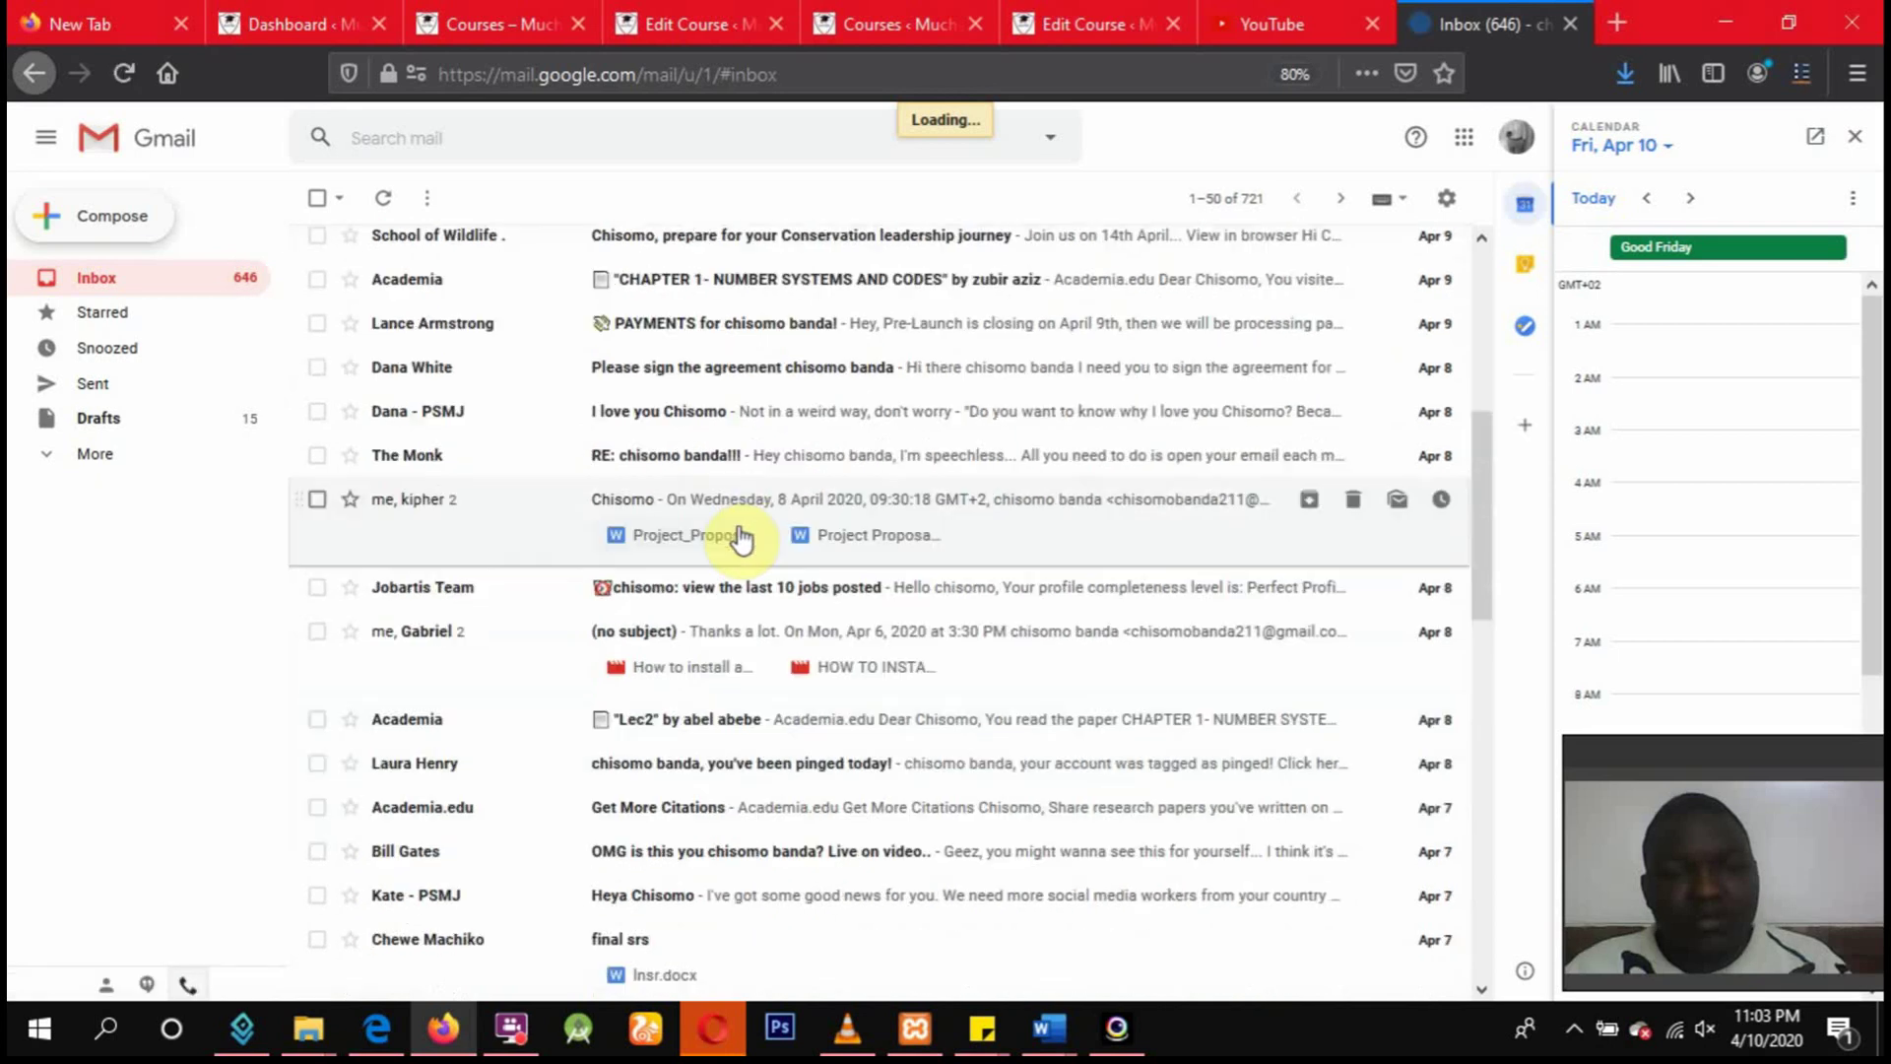
scroll(737, 537, "down", 4)
scroll(739, 540, "down", 2)
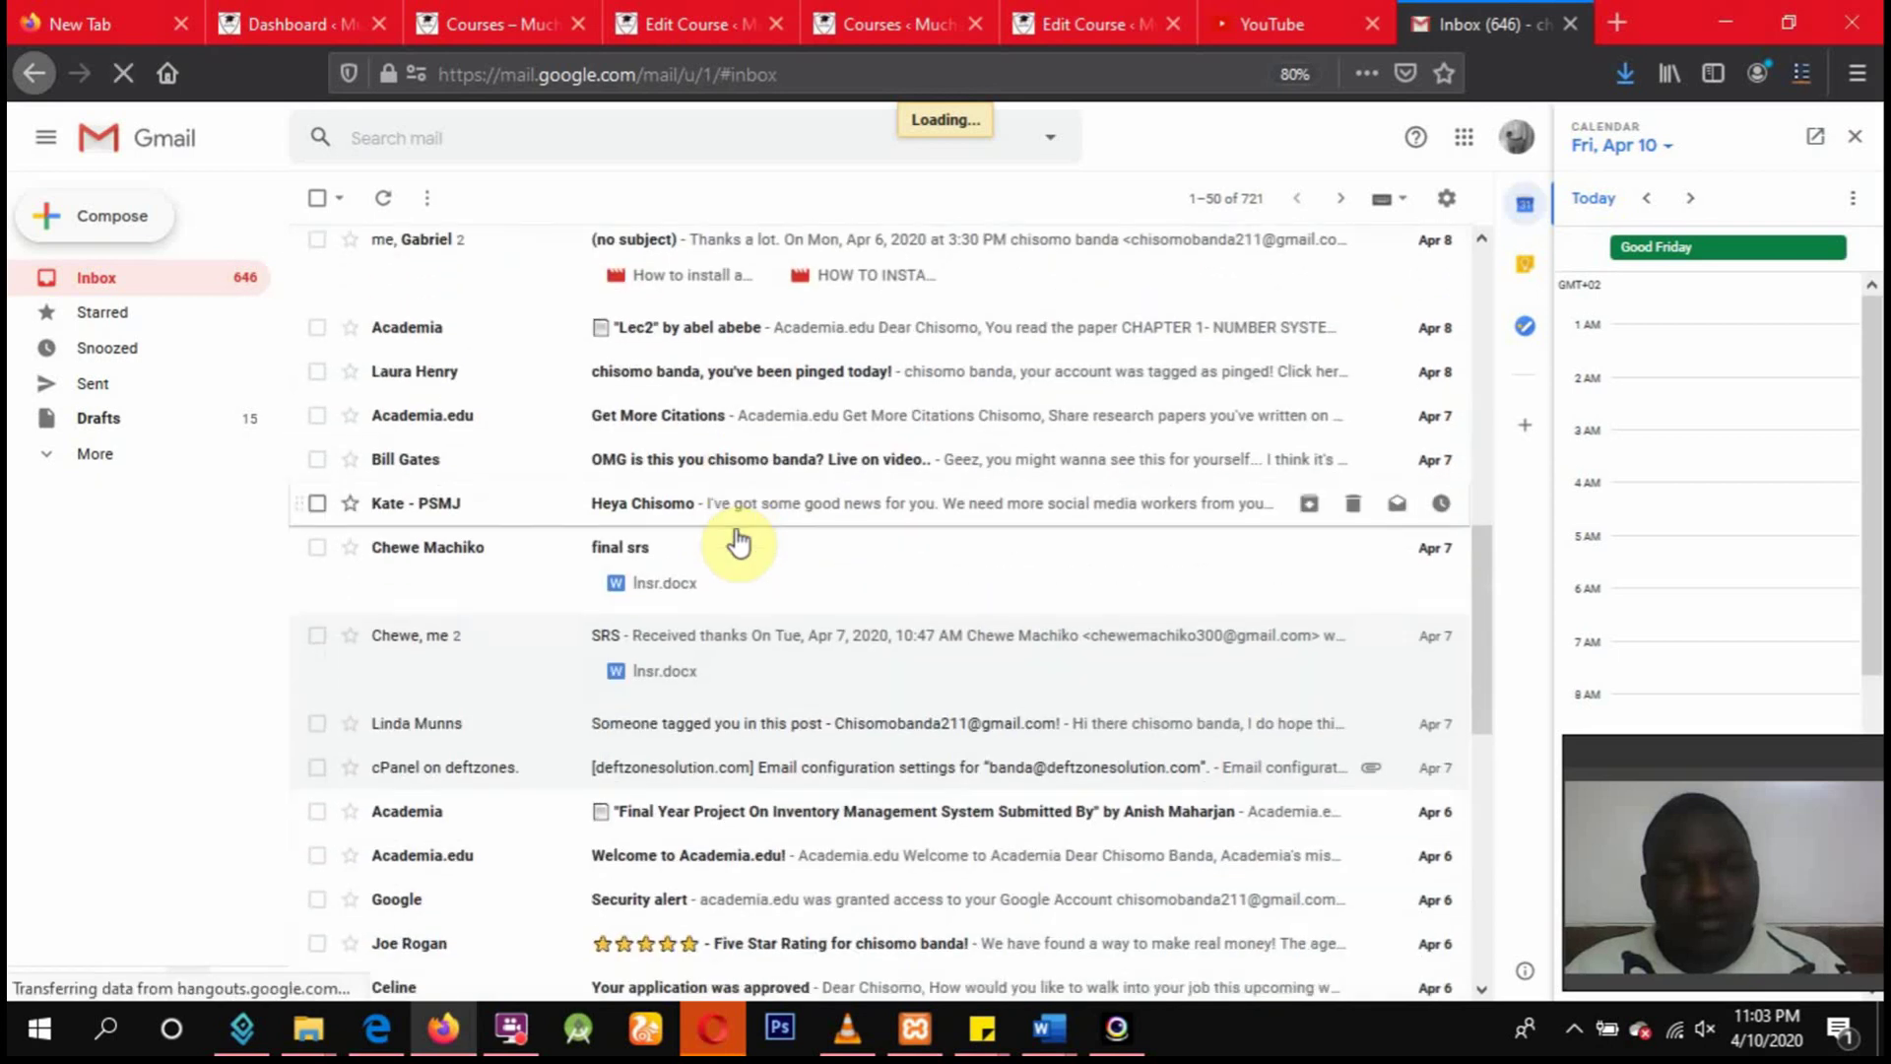
scroll(737, 541, "down", 3)
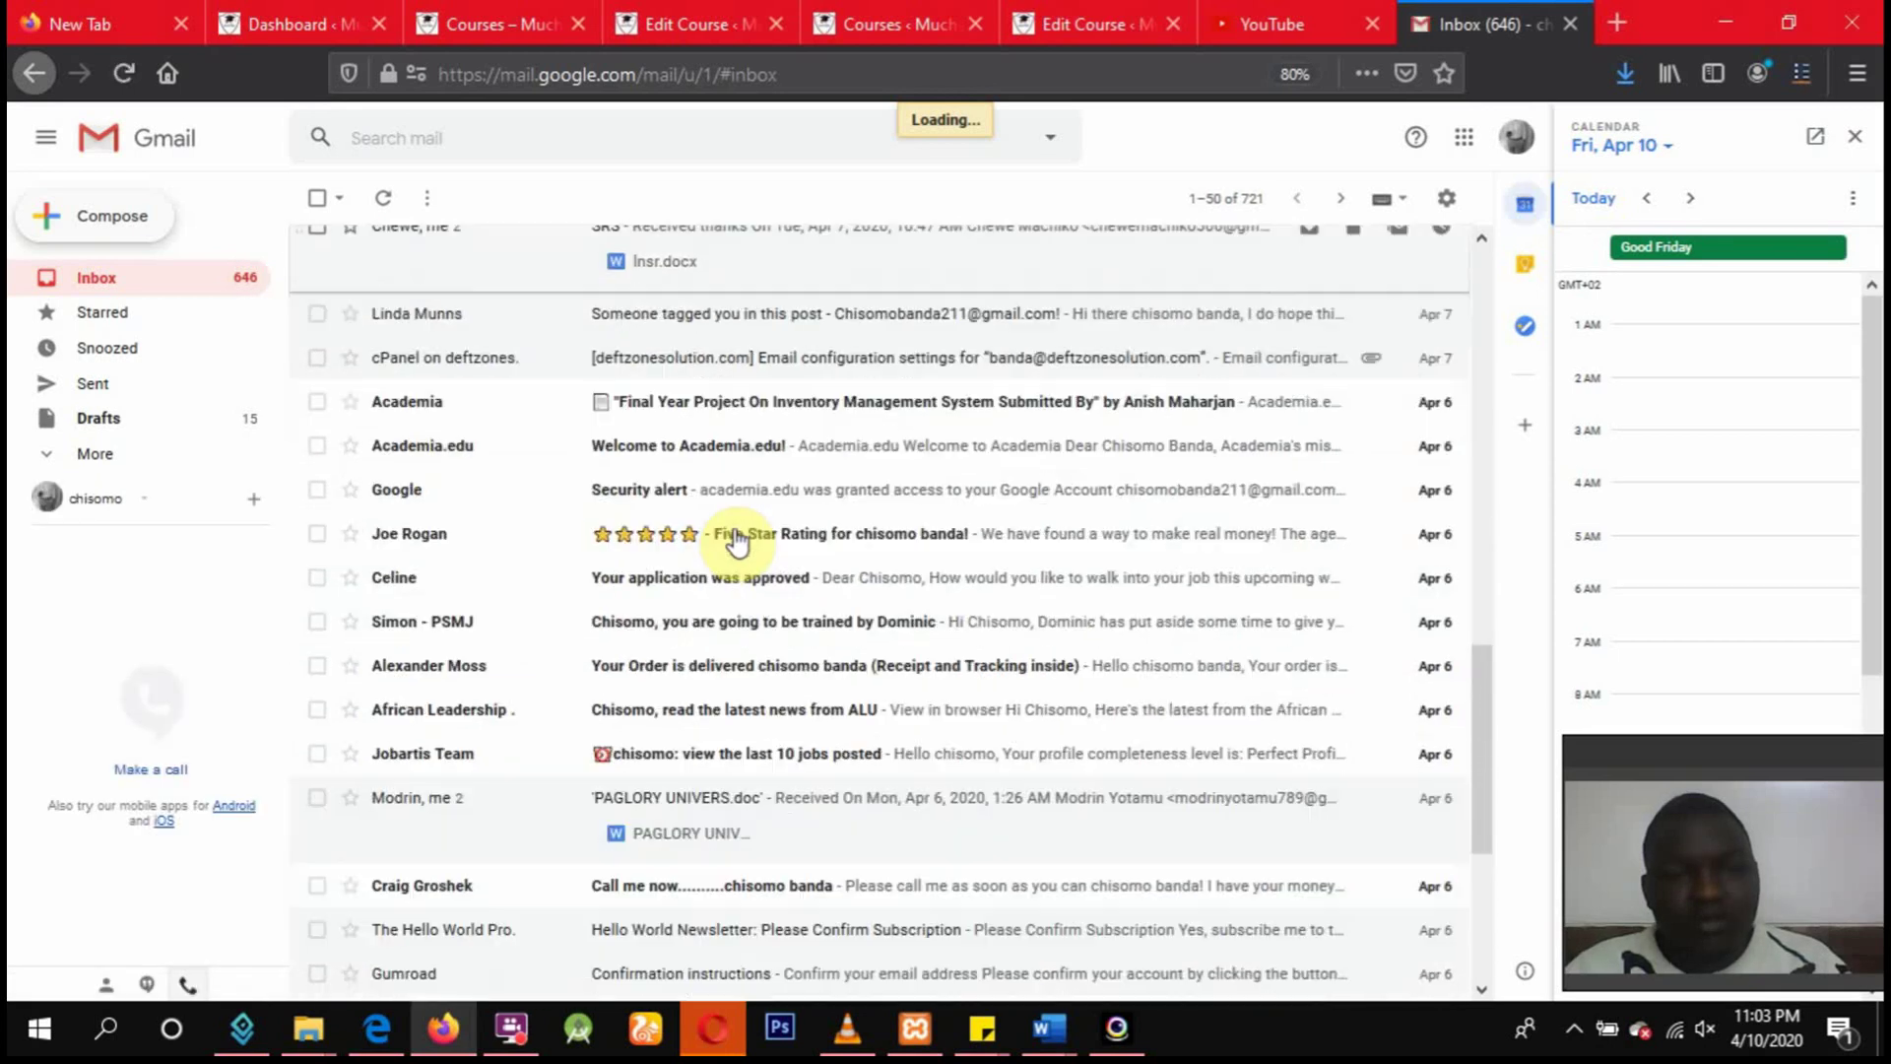
scroll(737, 541, "up", 2)
scroll(737, 541, "down", 2)
scroll(737, 540, "down", 2)
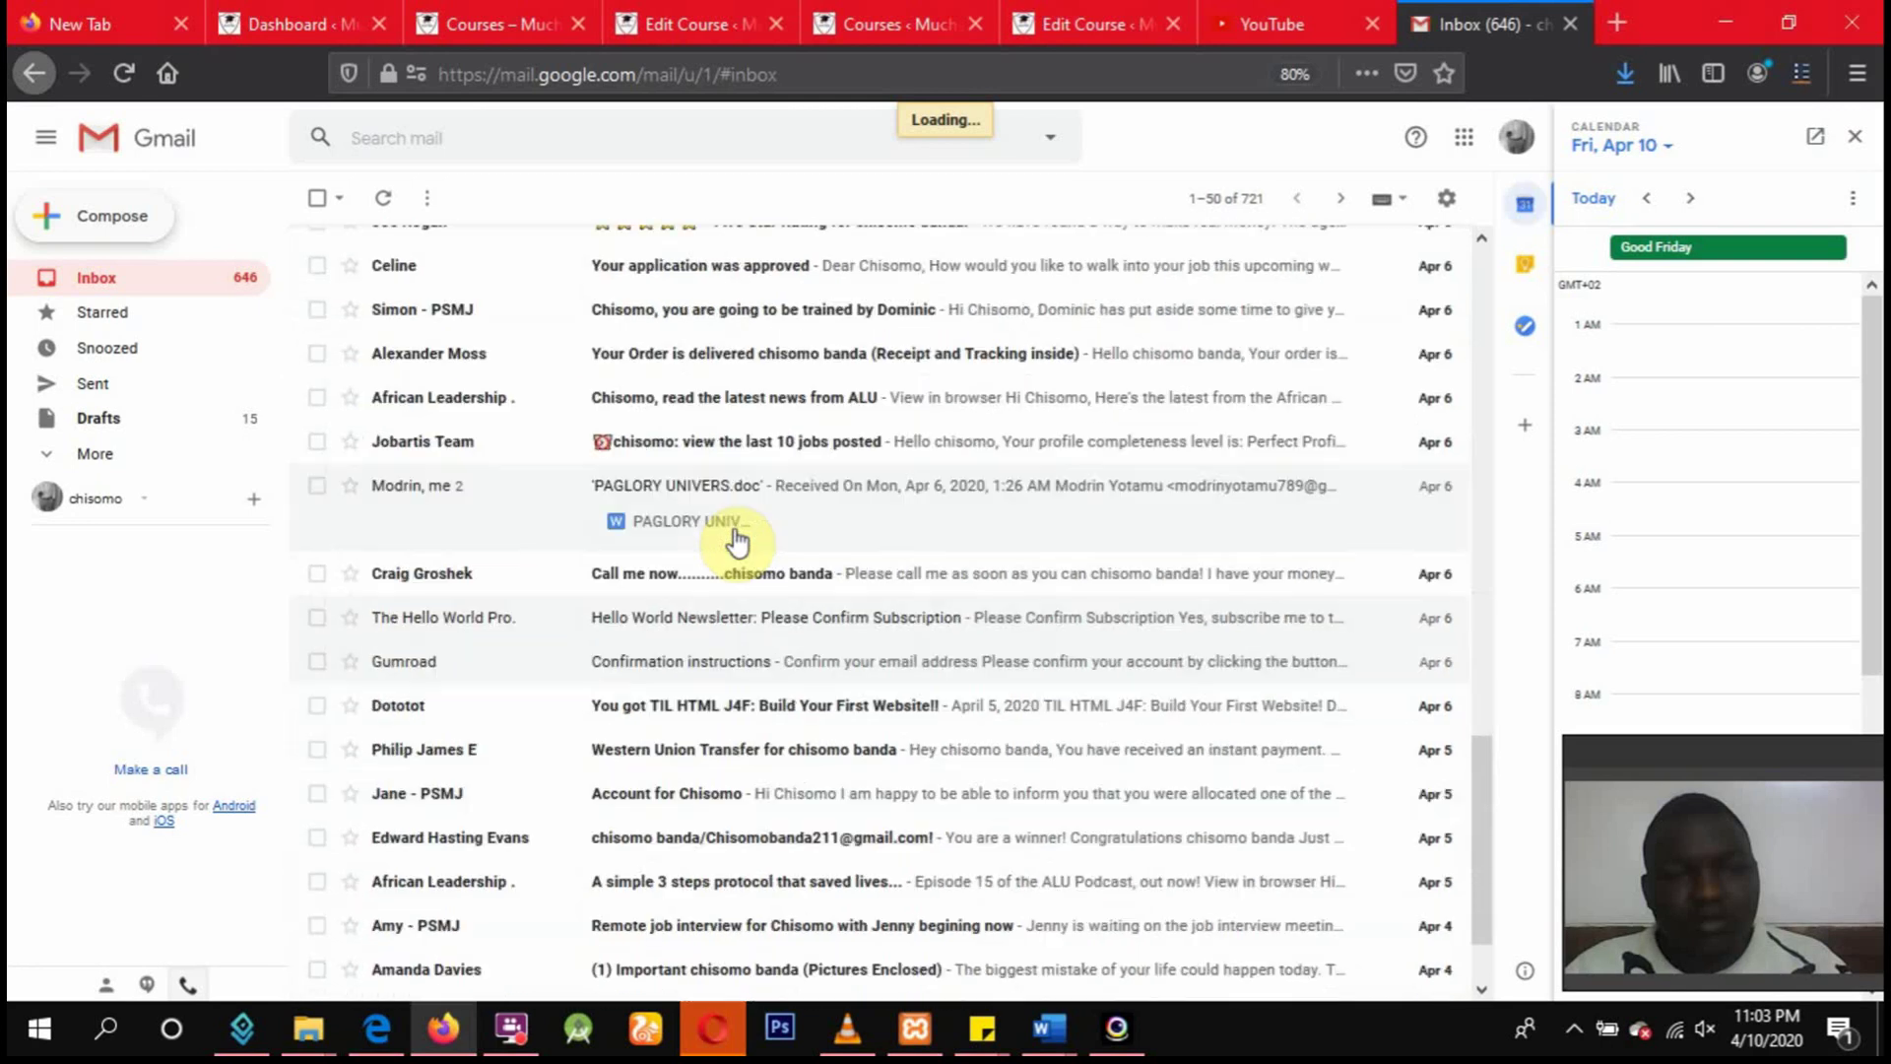
scroll(737, 541, "down", 1)
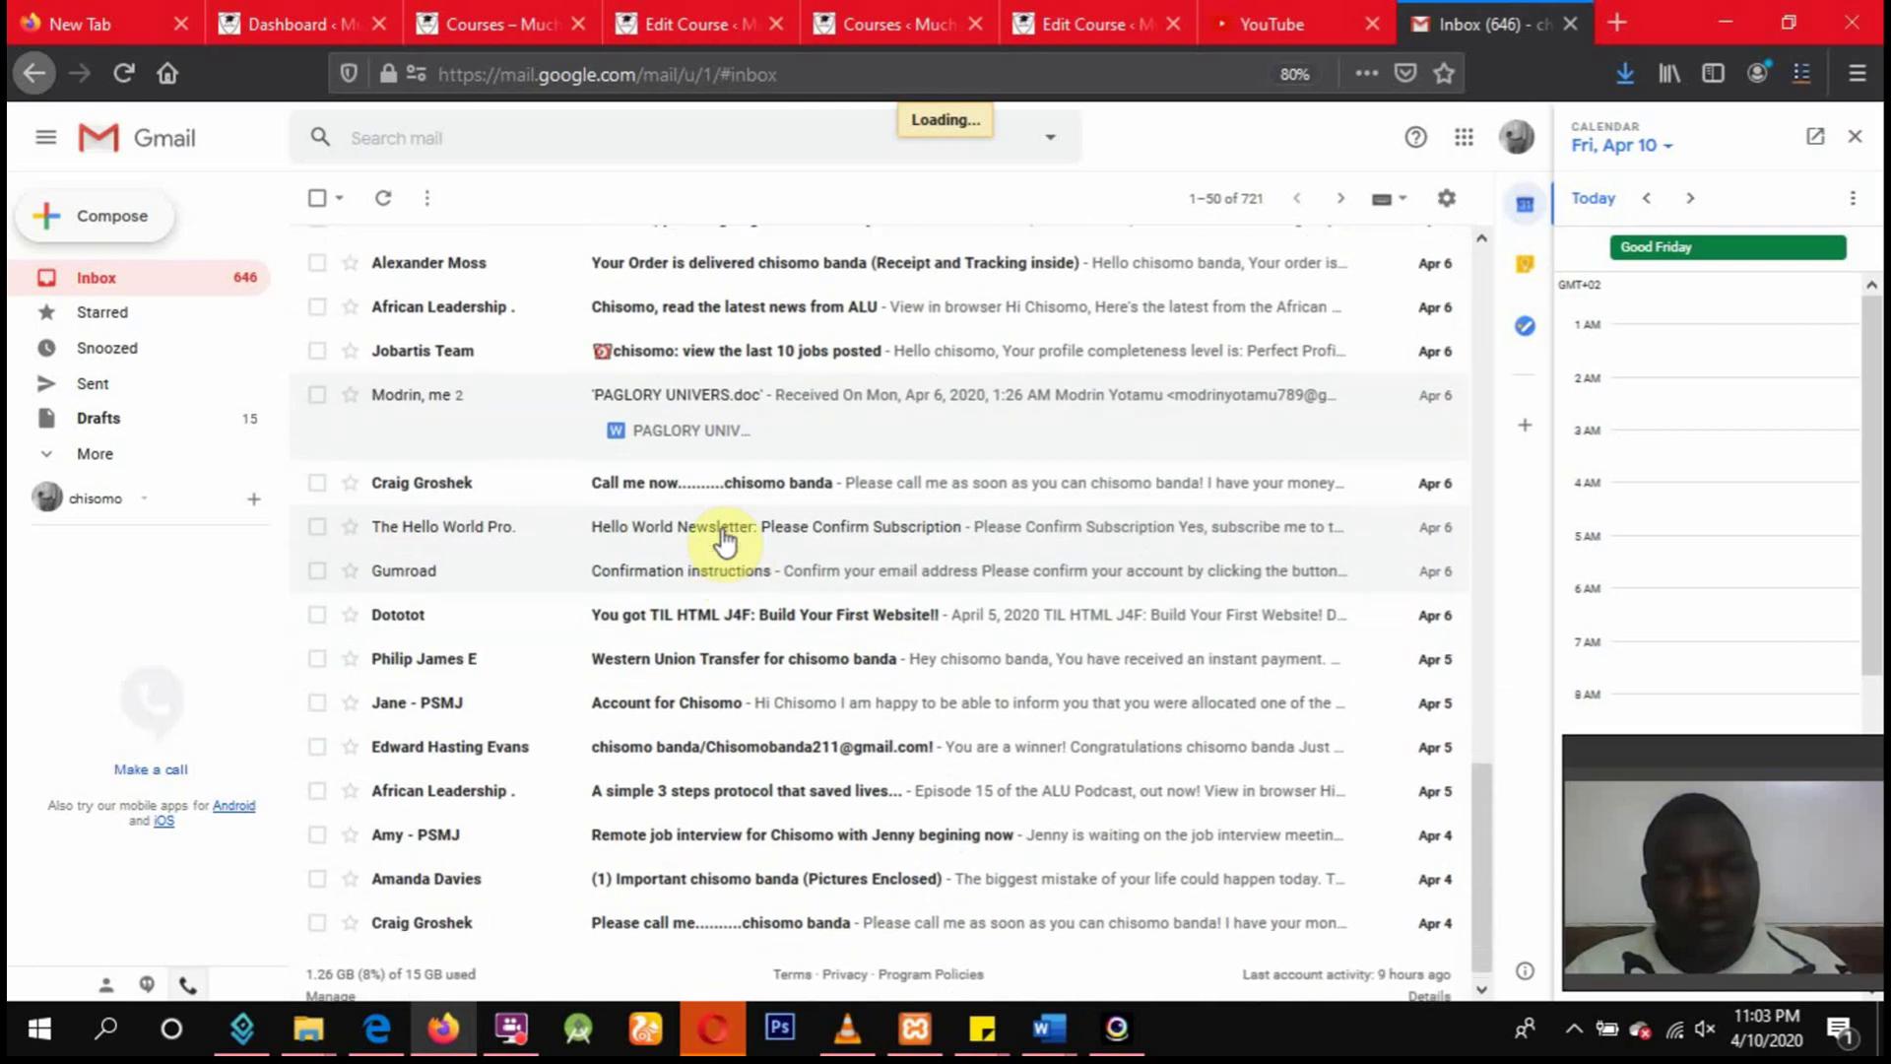
scroll(726, 541, "up", 6)
scroll(724, 540, "up", 7)
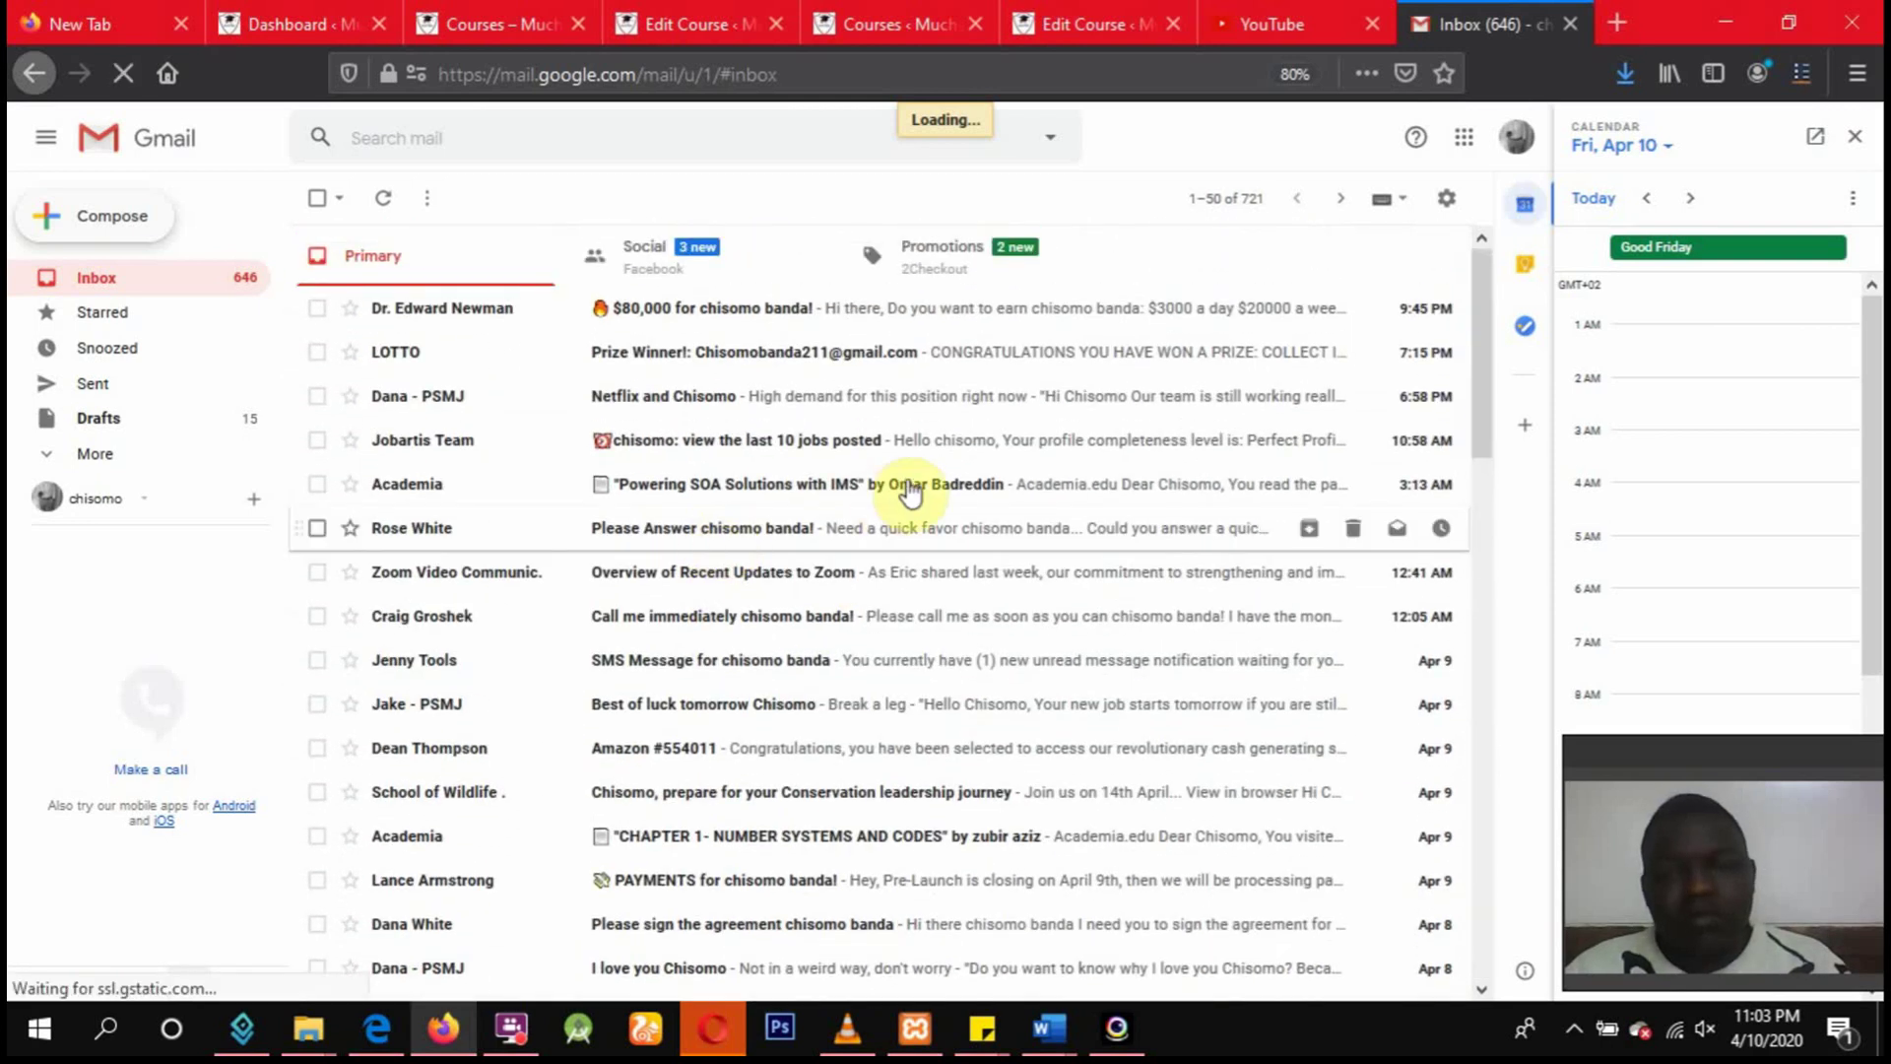
scroll(867, 502, "down", 5)
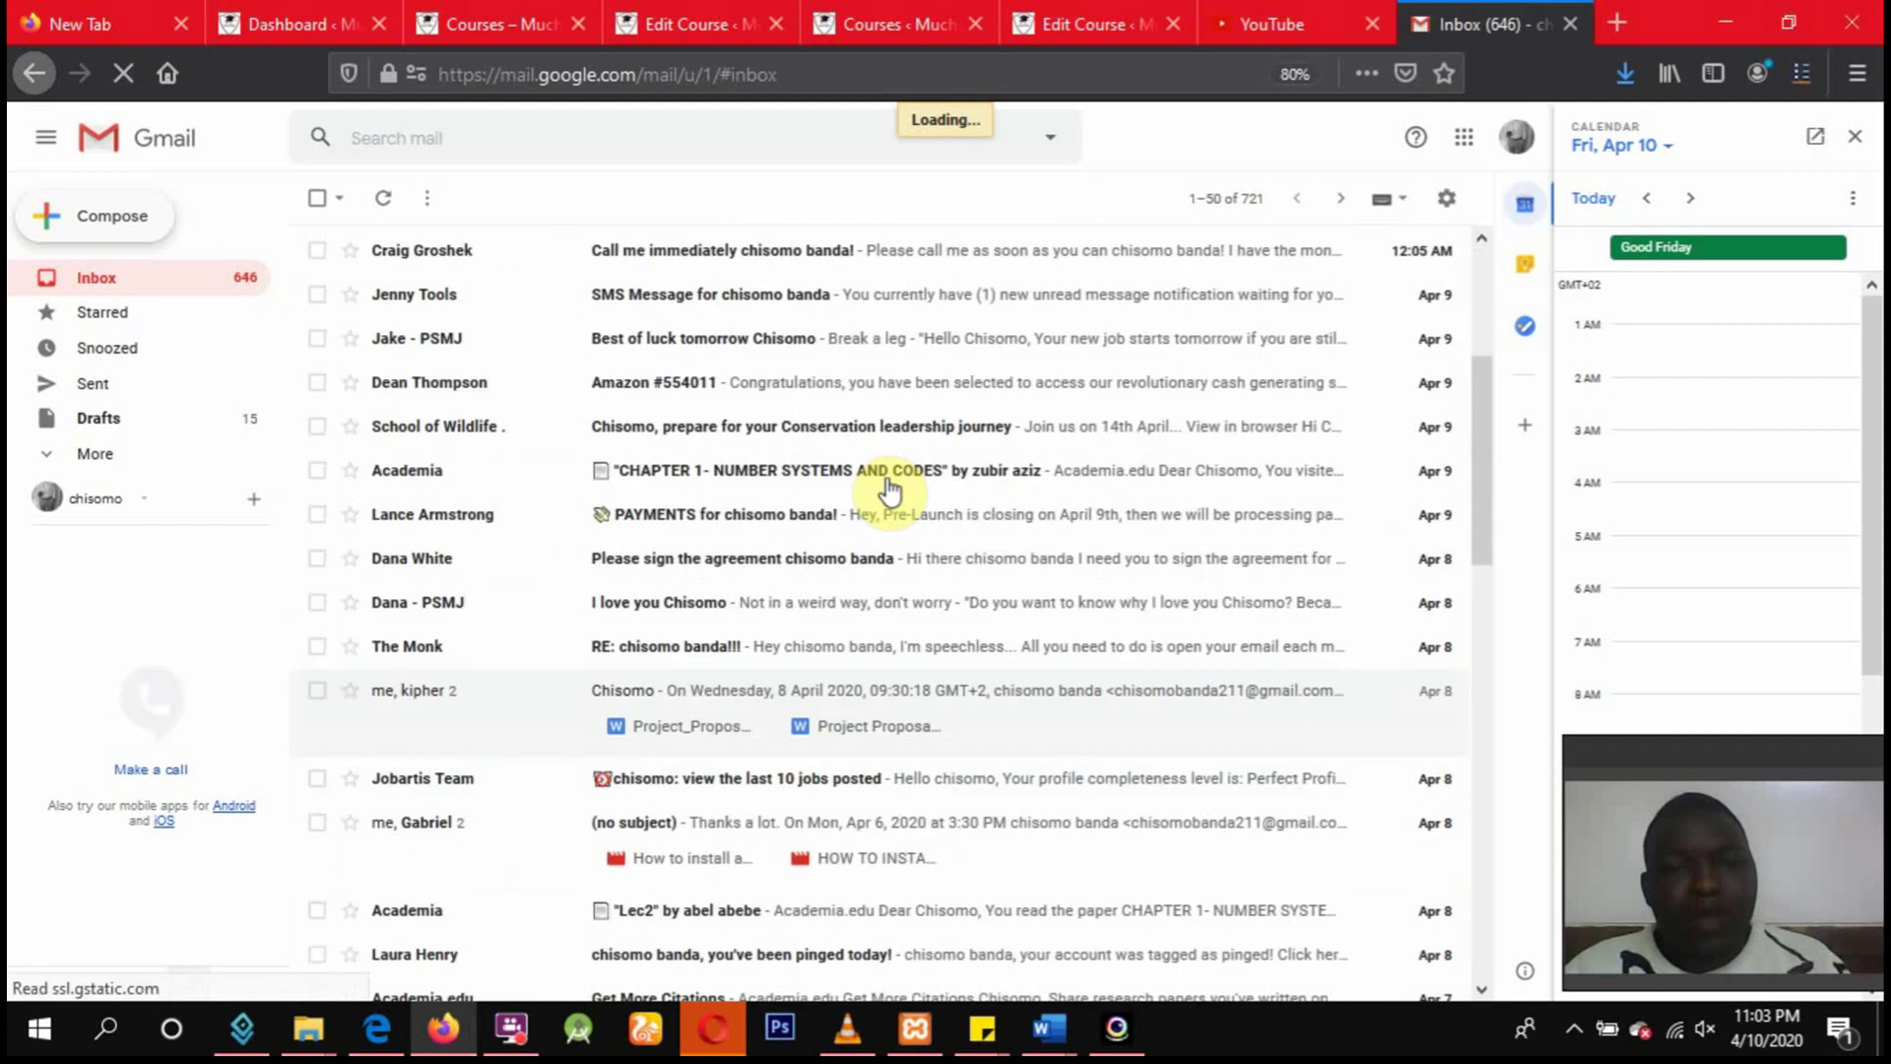
scroll(886, 493, "down", 3)
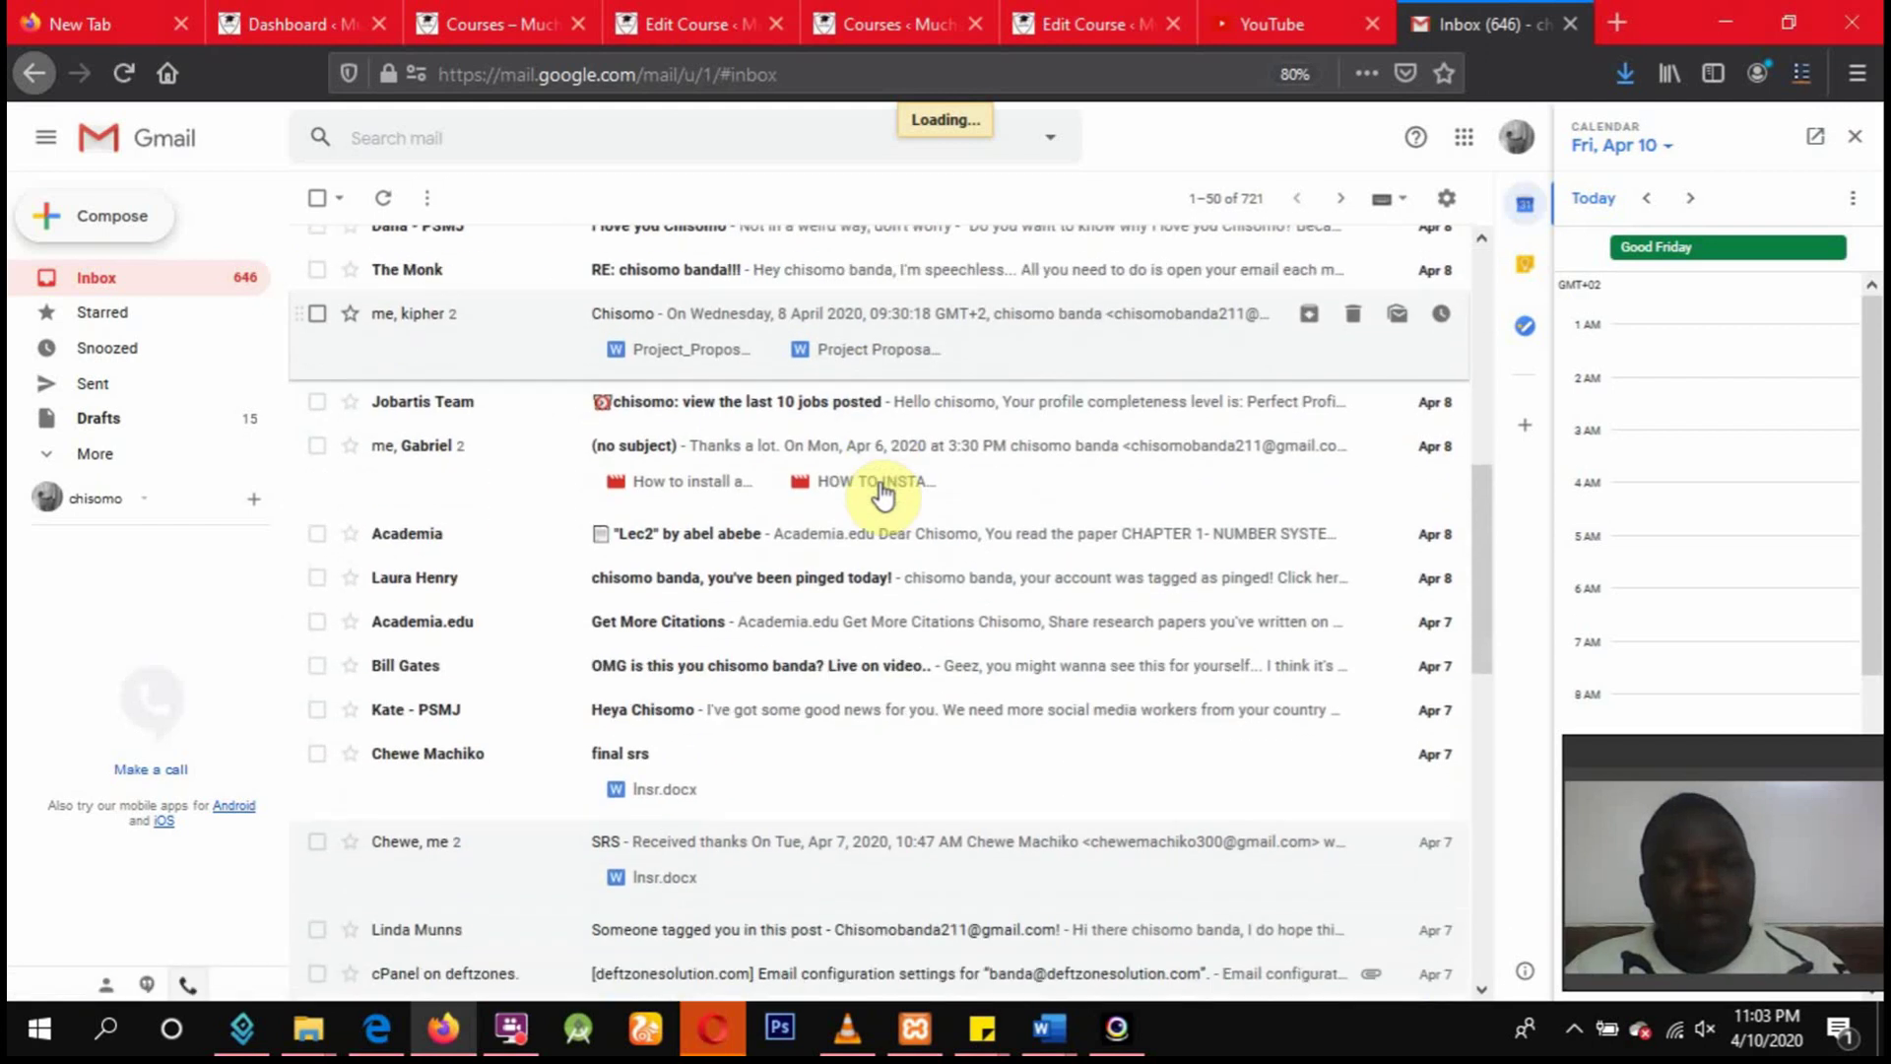
scroll(884, 495, "down", 2)
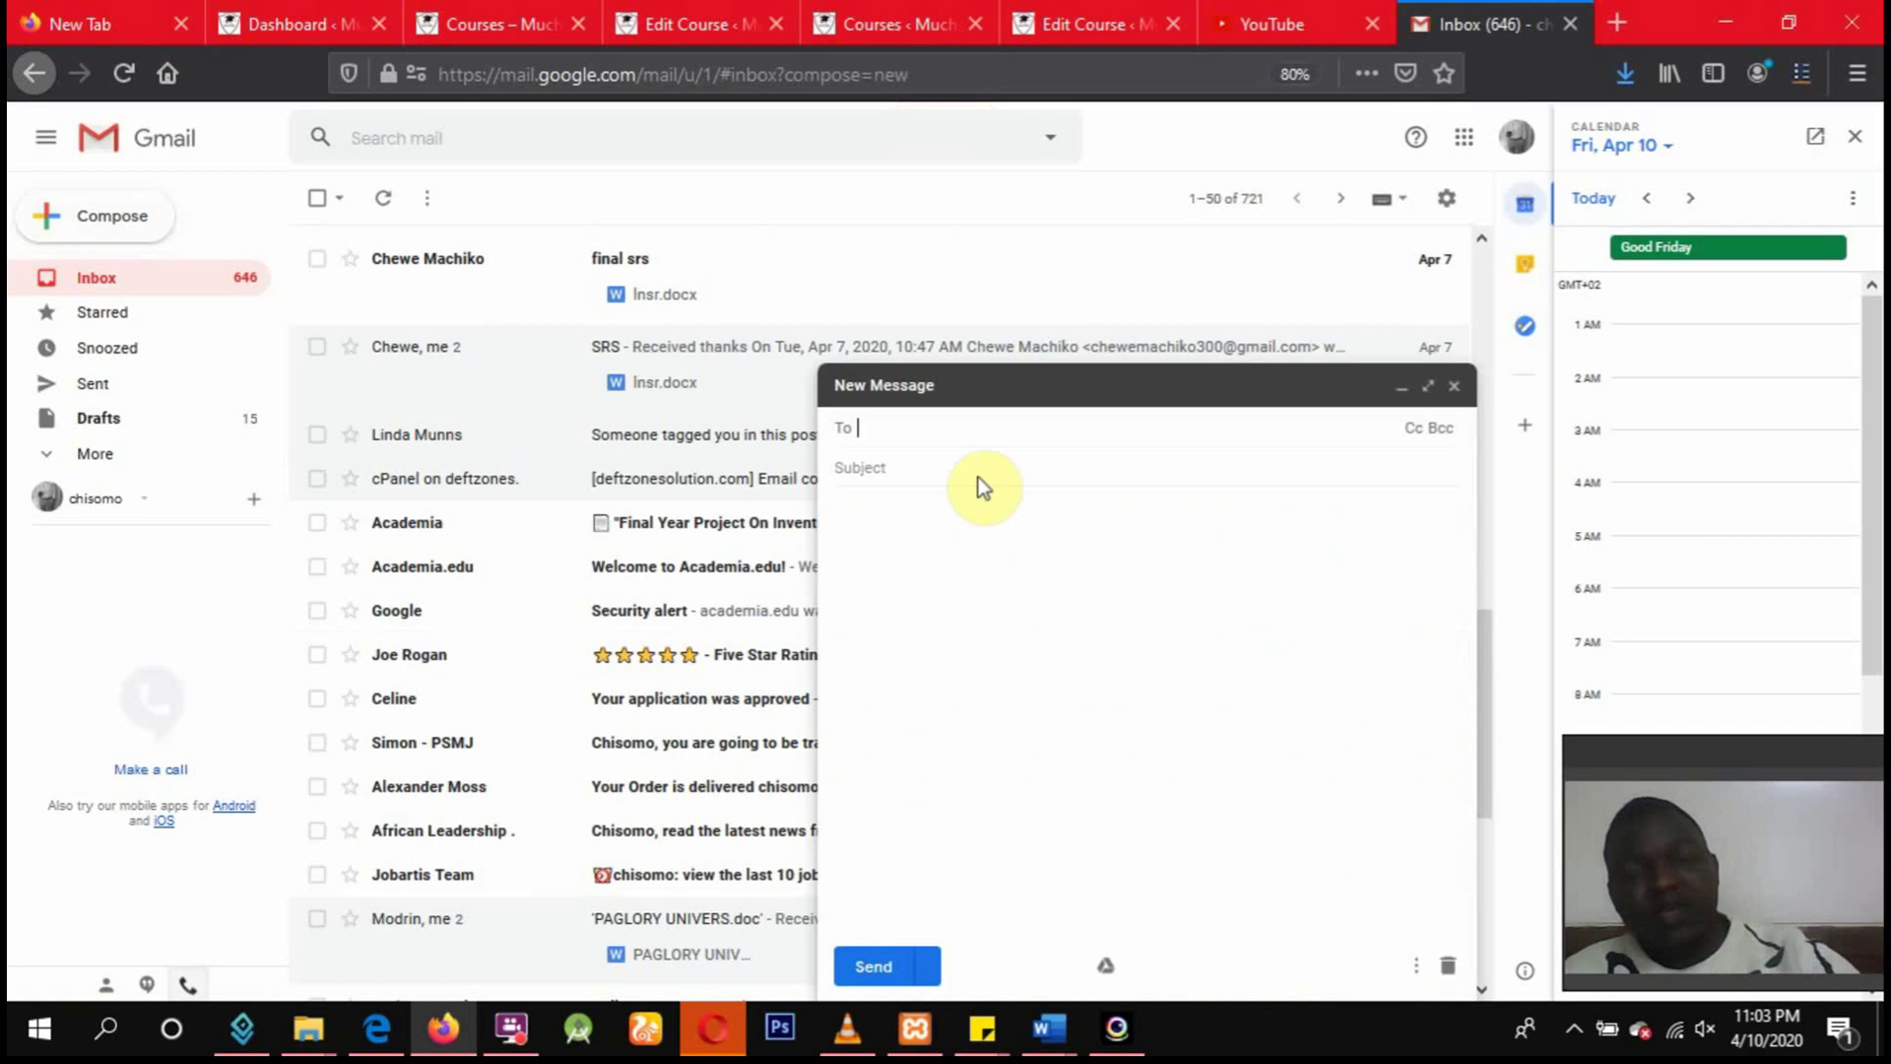
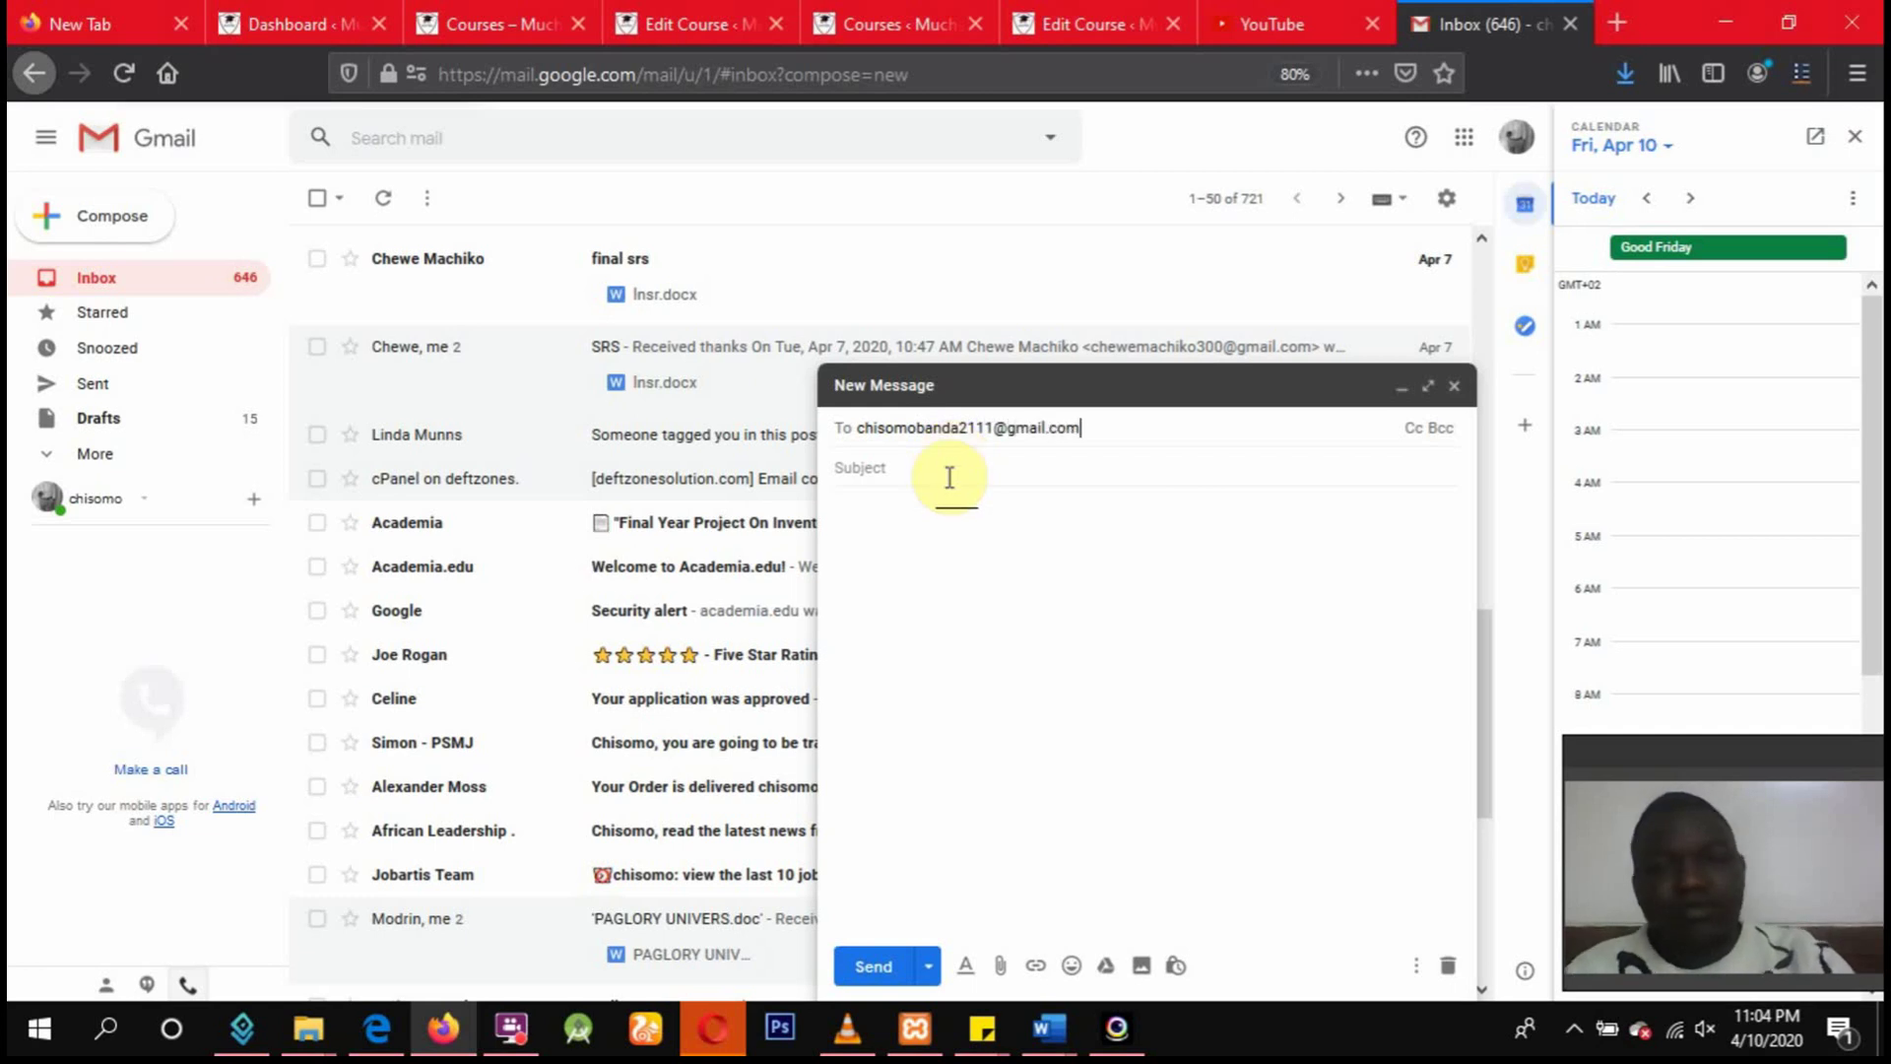
Enter the recipient's e-mail address and the subject 'Course work' in the draft.
left_click(948, 476)
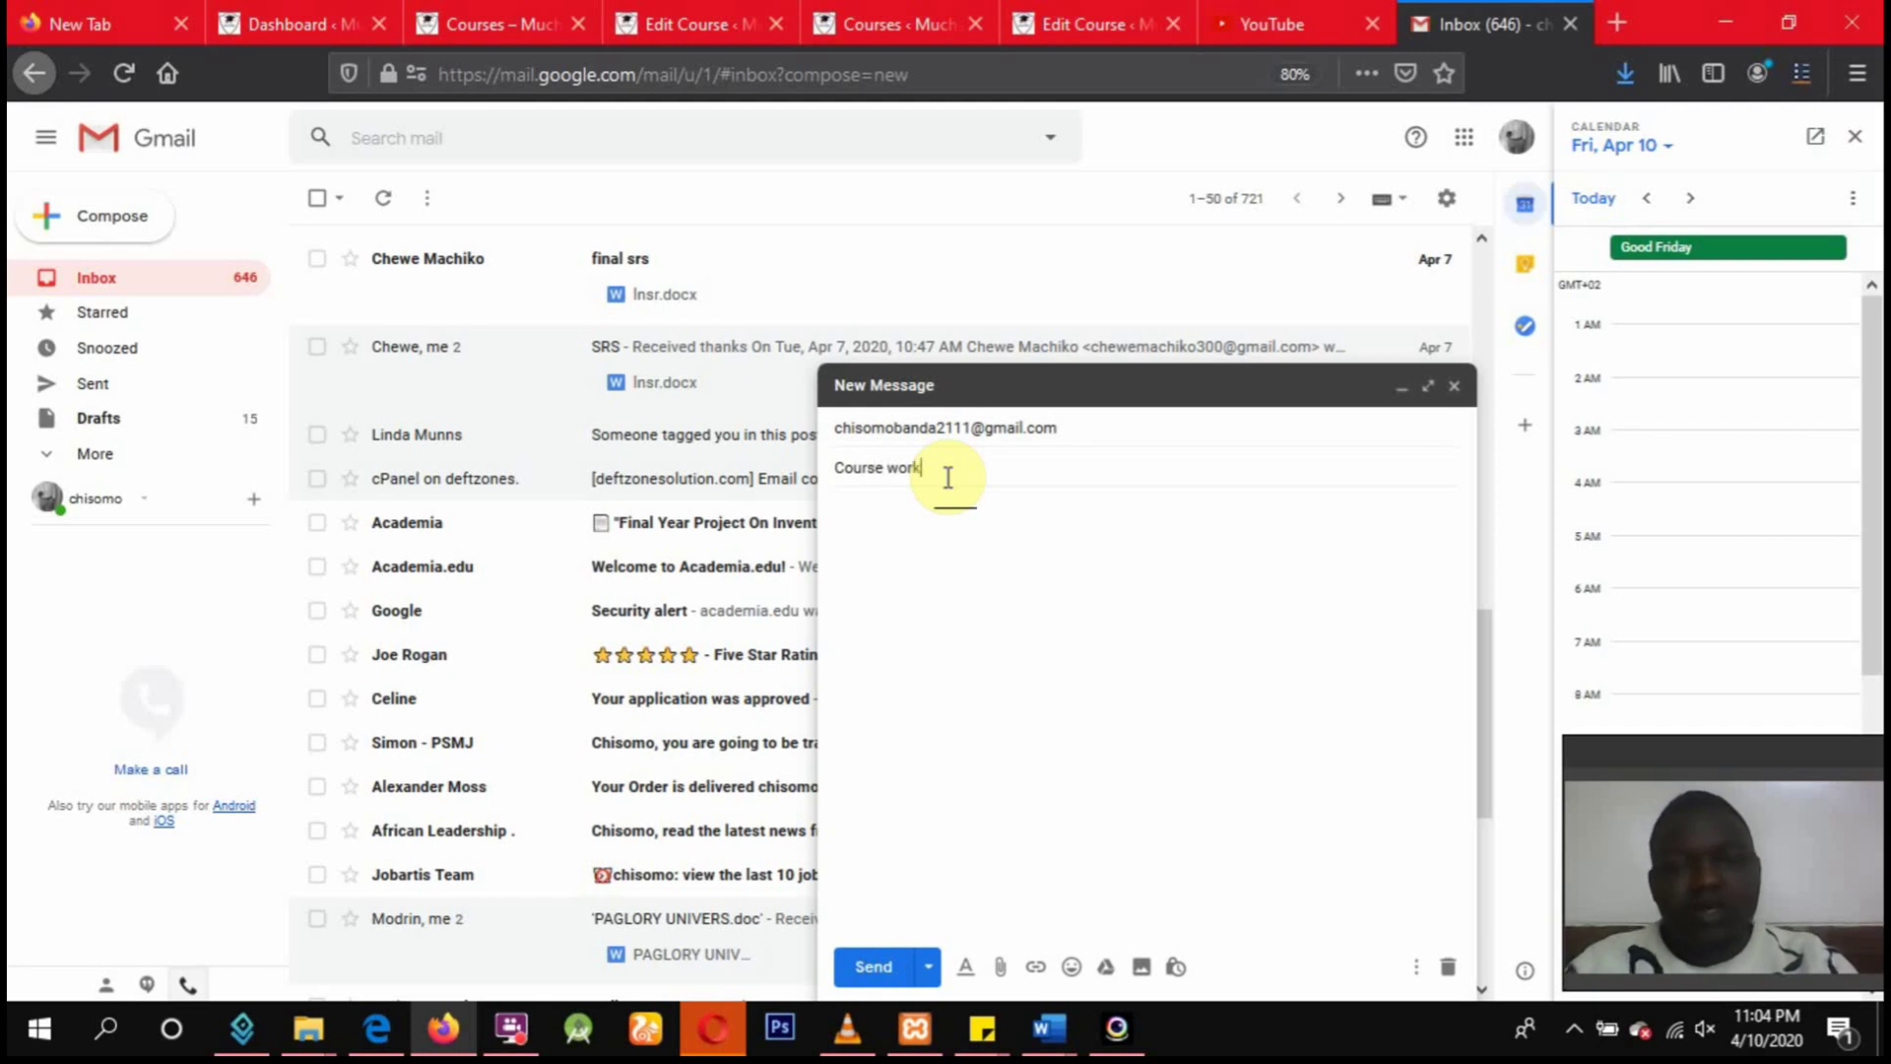
left_click(901, 544)
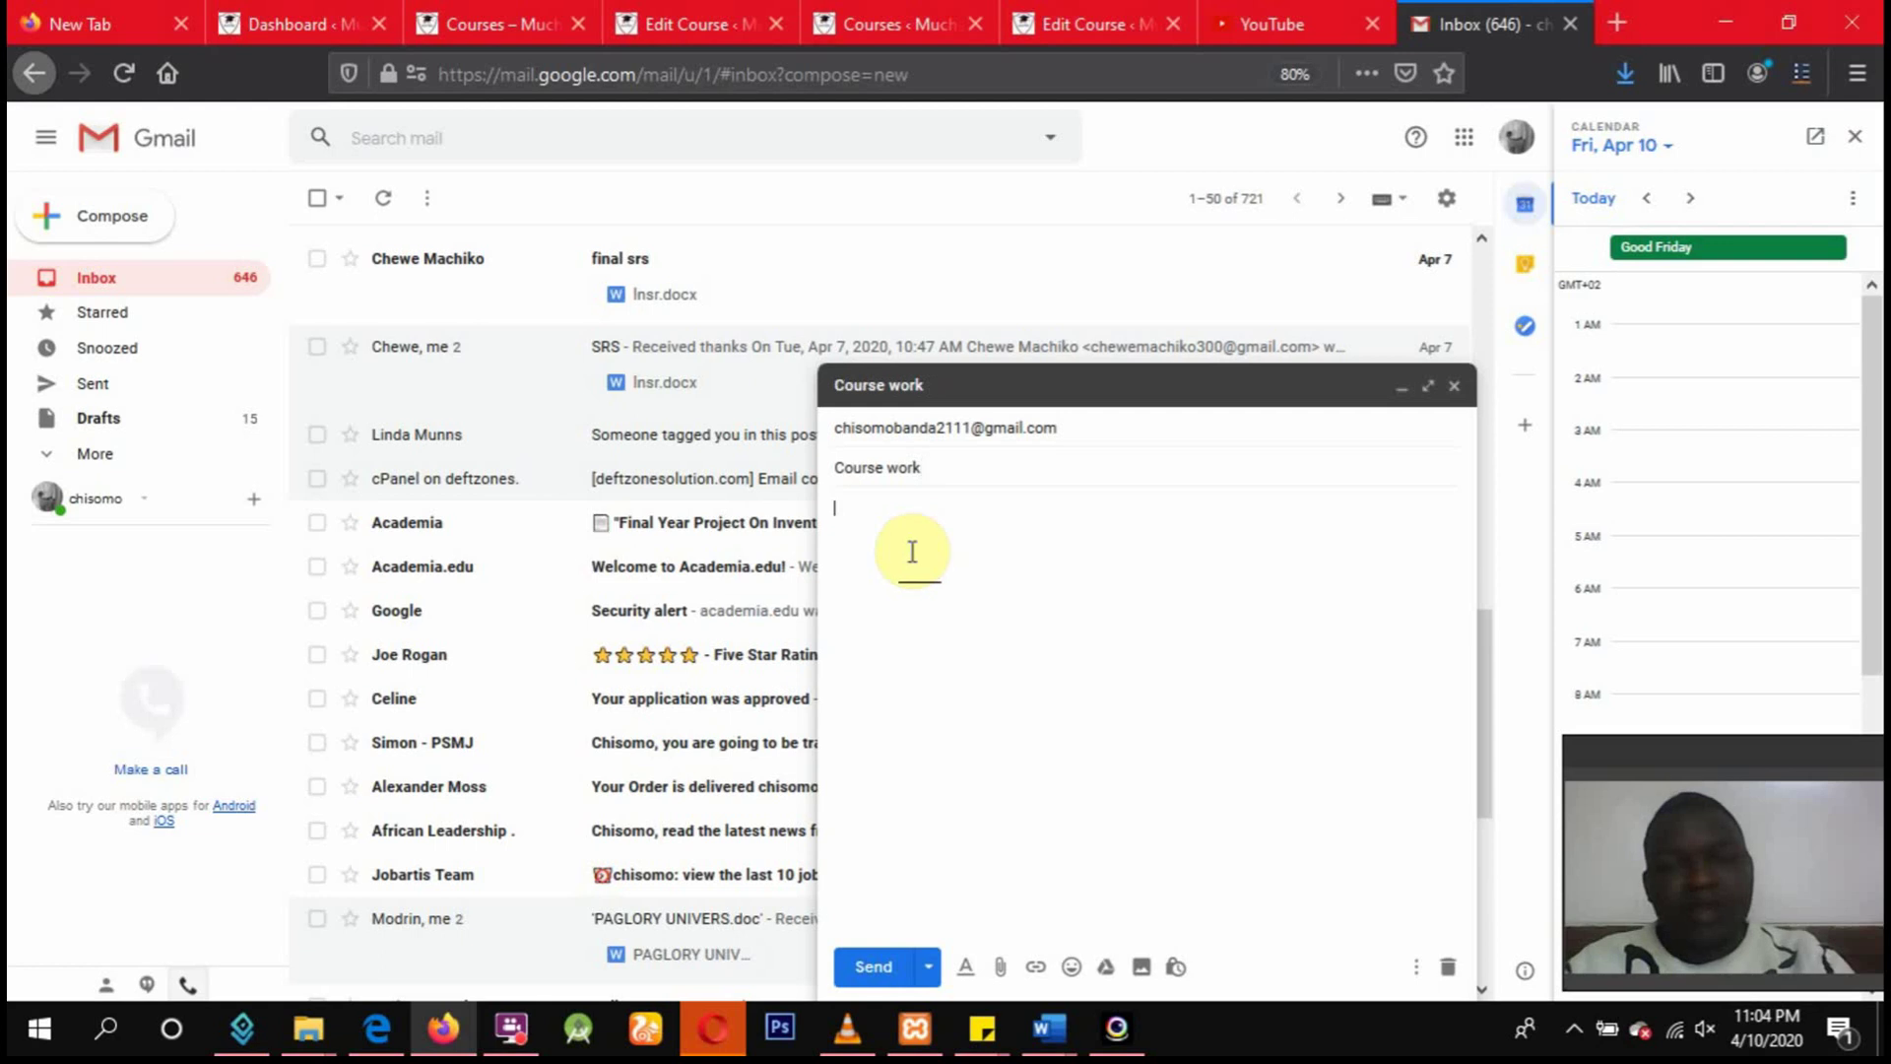
left_click(308, 1031)
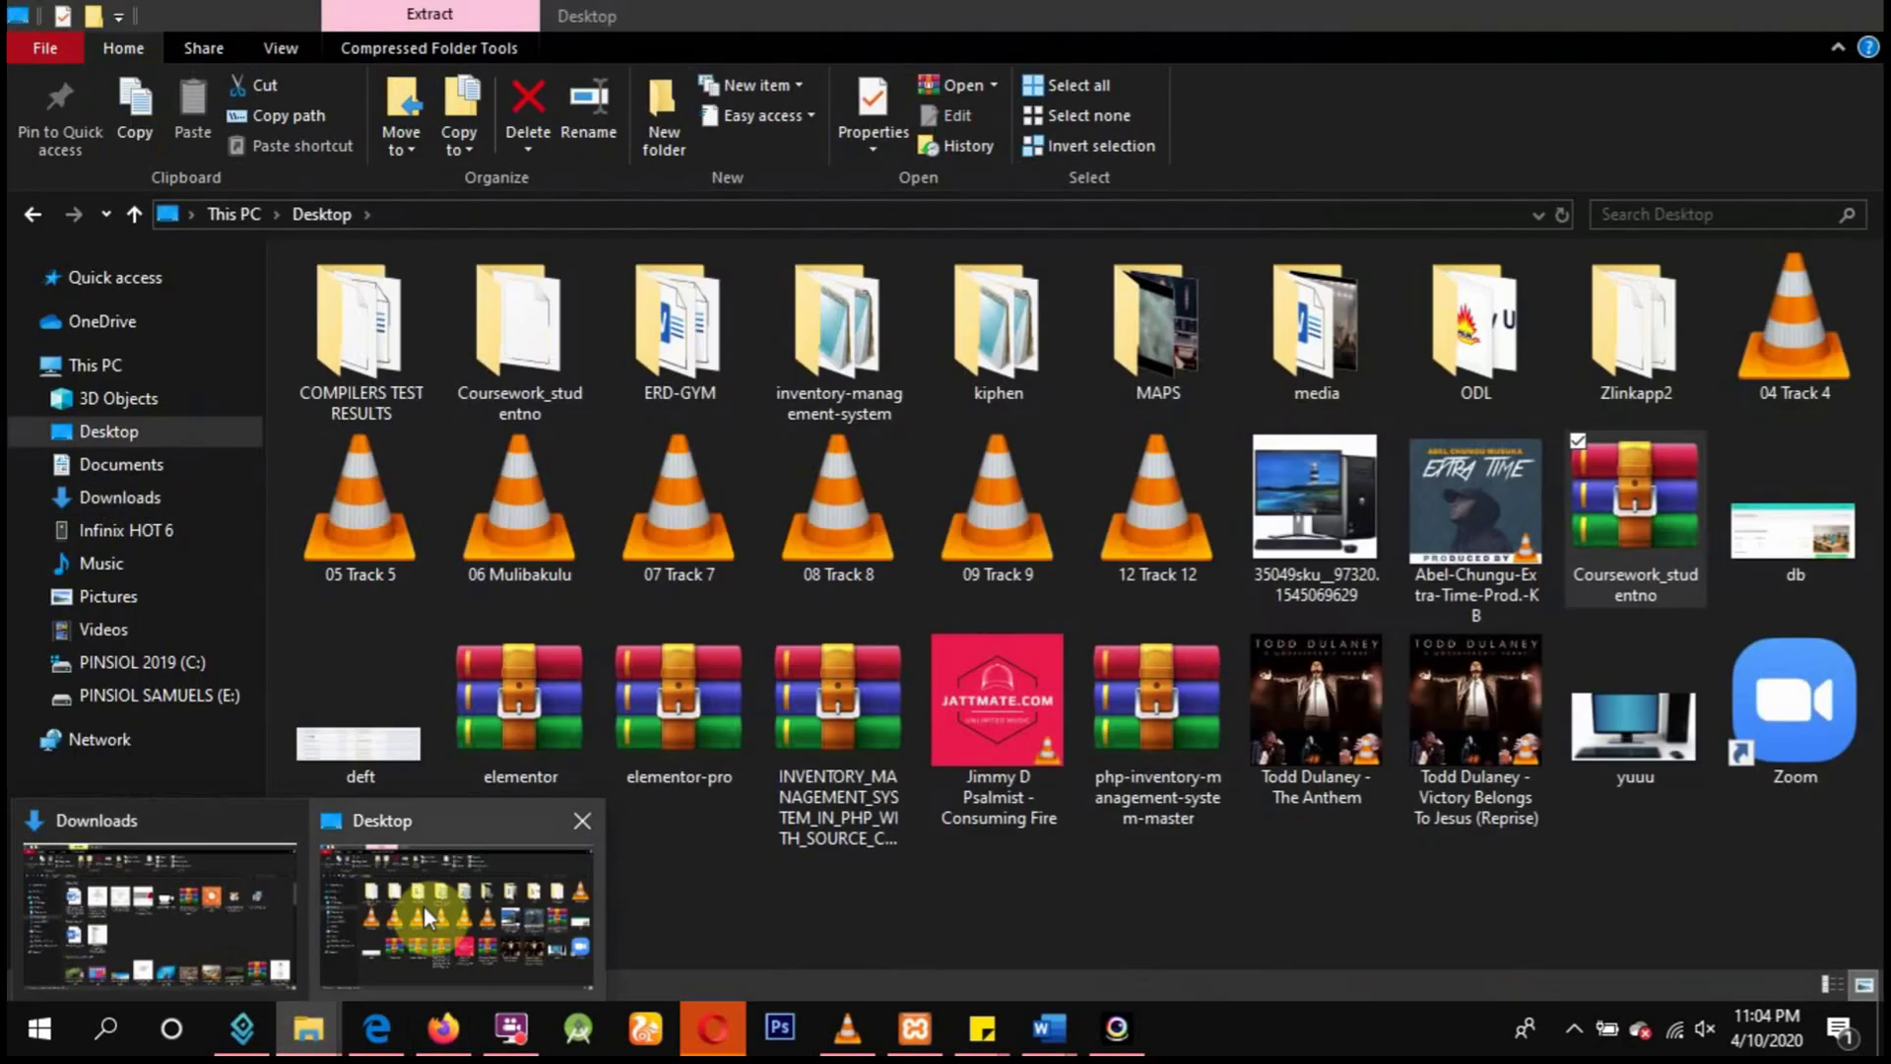
Attach Coursework_studentno.zip (143K) to the Gmail draft from the Desktop folder window.
left_click(424, 906)
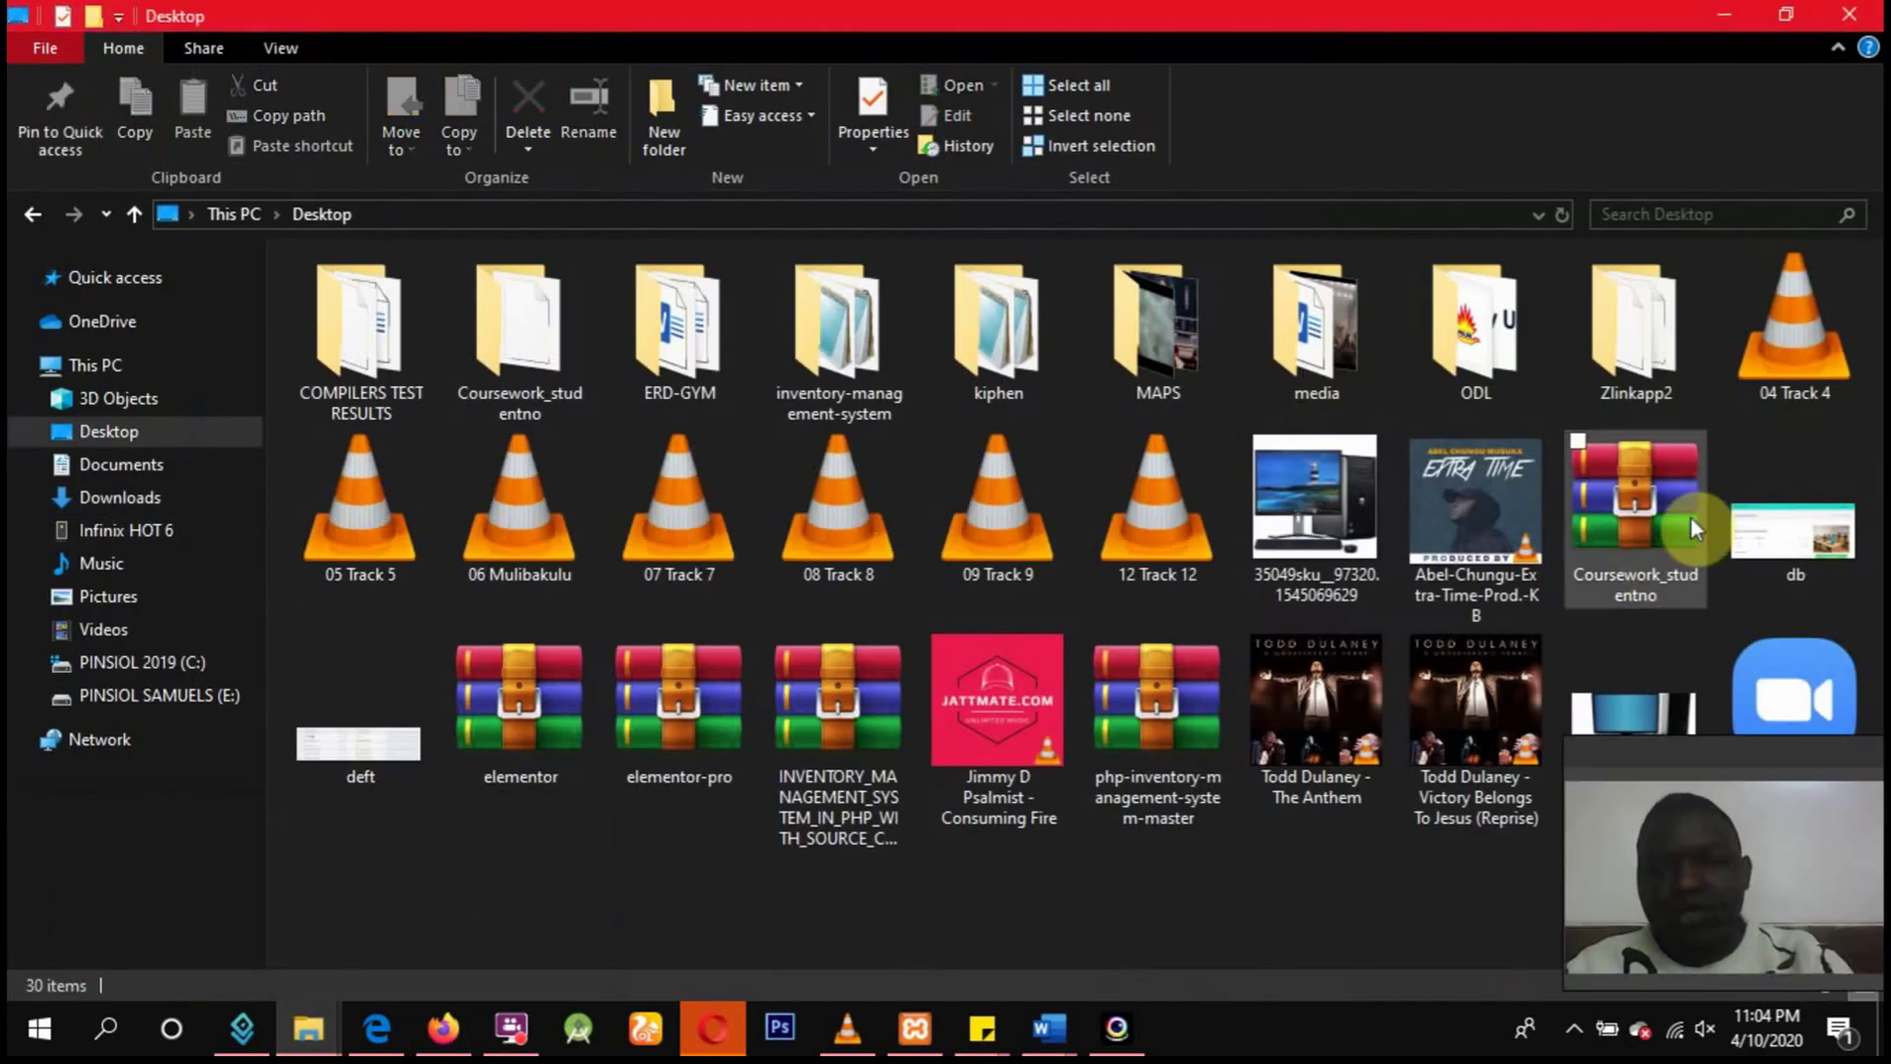
left_click_drag(1665, 526, 1145, 769)
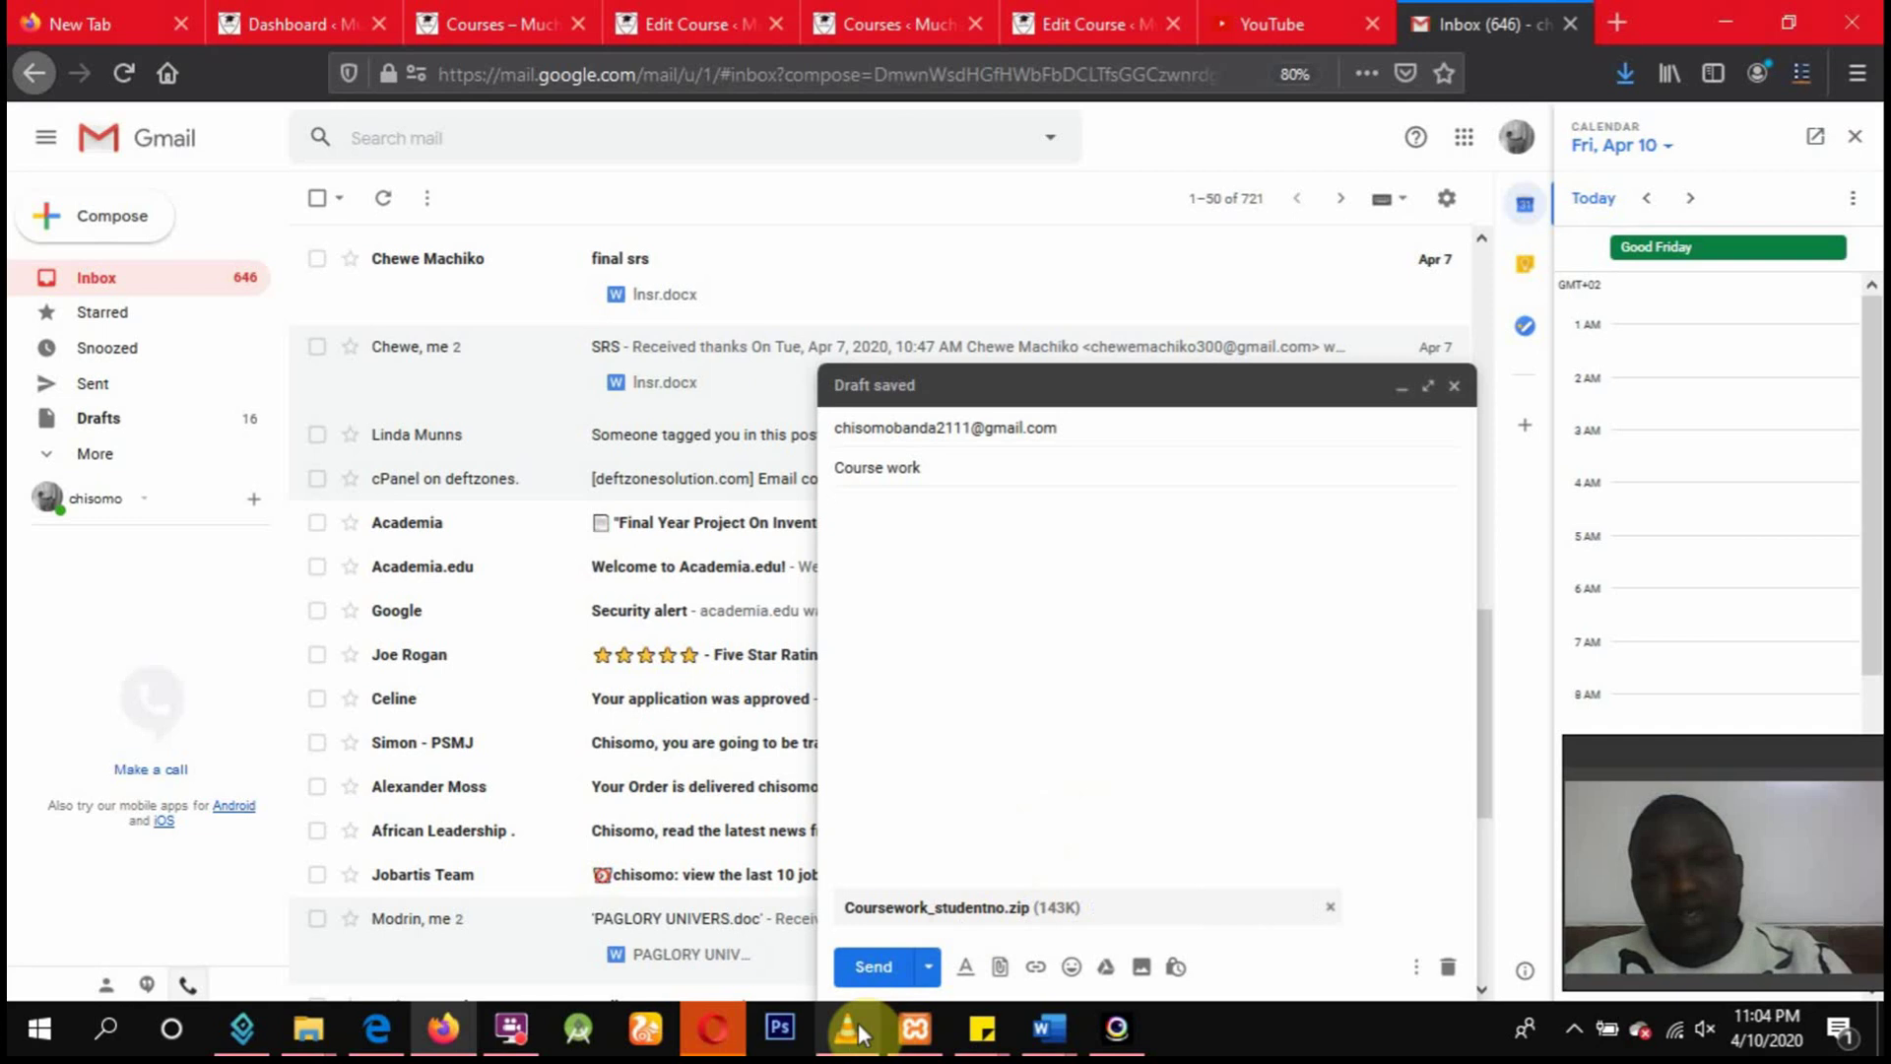
Send the 'Course work' email carrying Coursework_studentno.zip, then return to the Inbox.
left_click(882, 966)
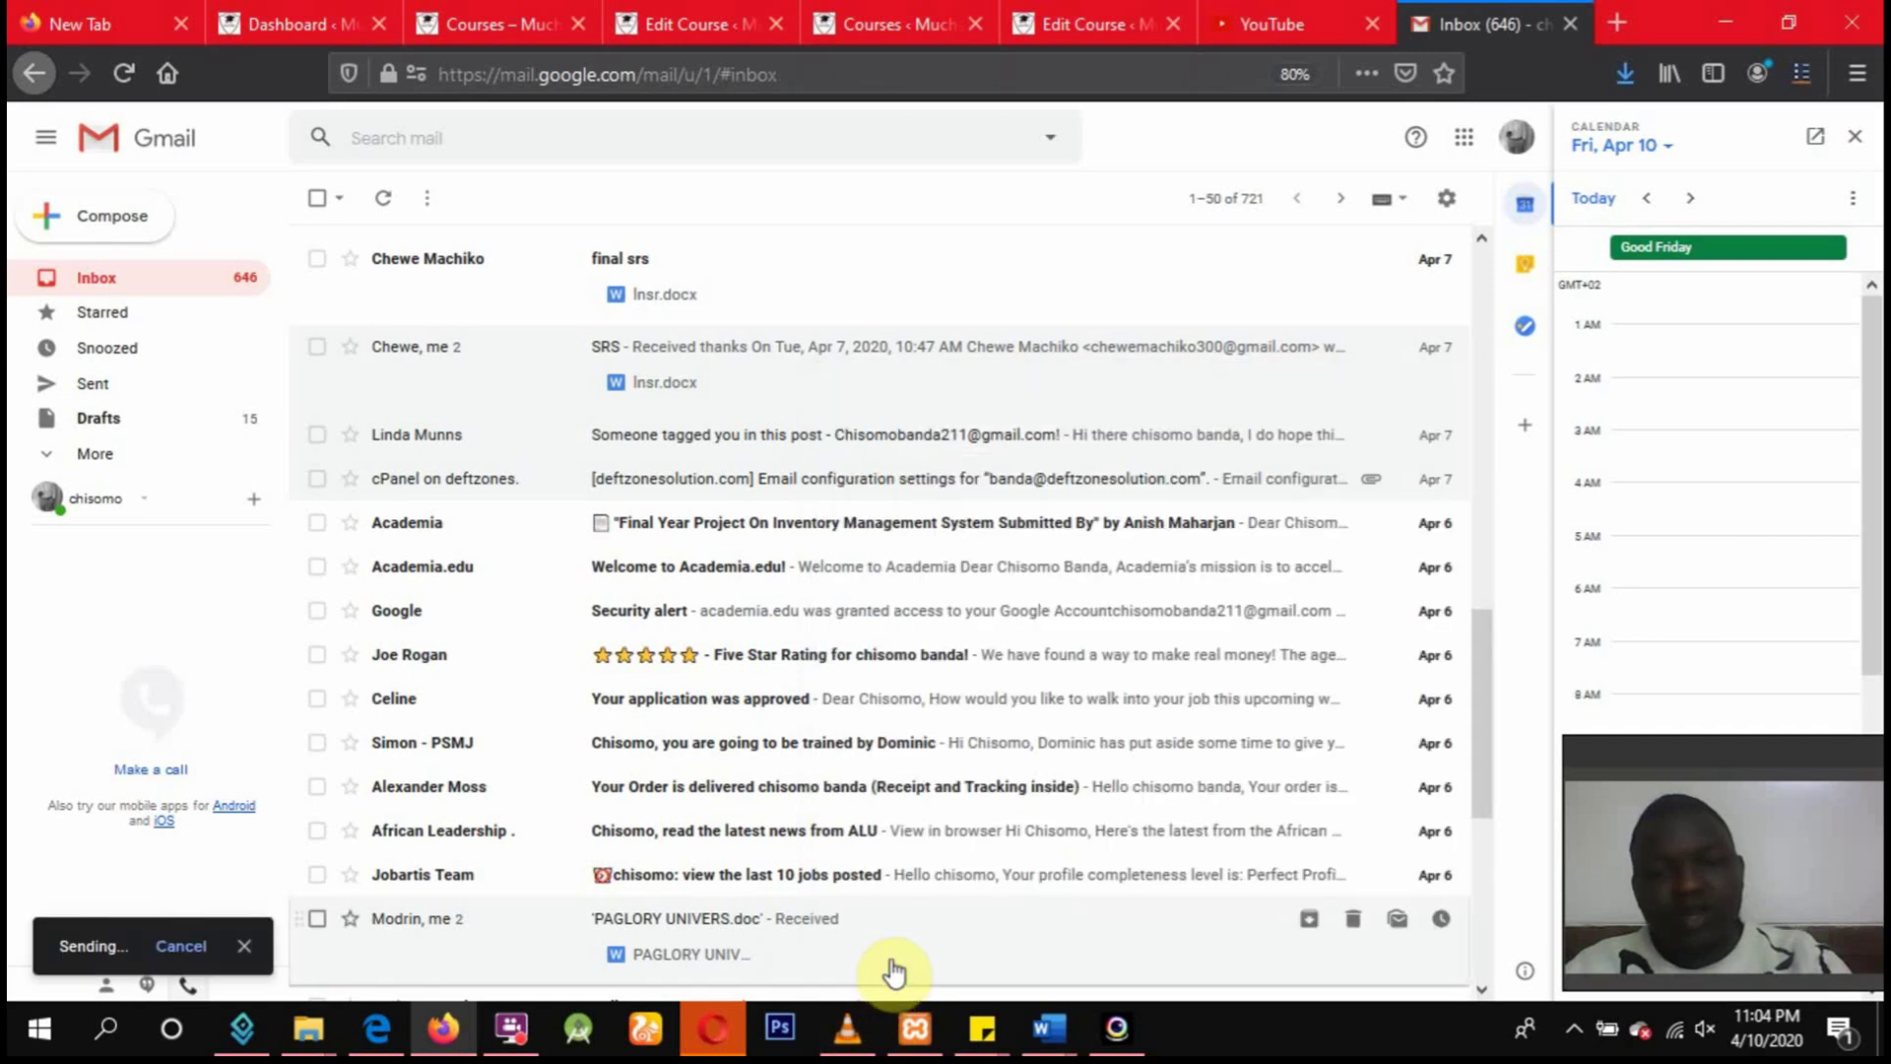
scroll(844, 663, "up", 10)
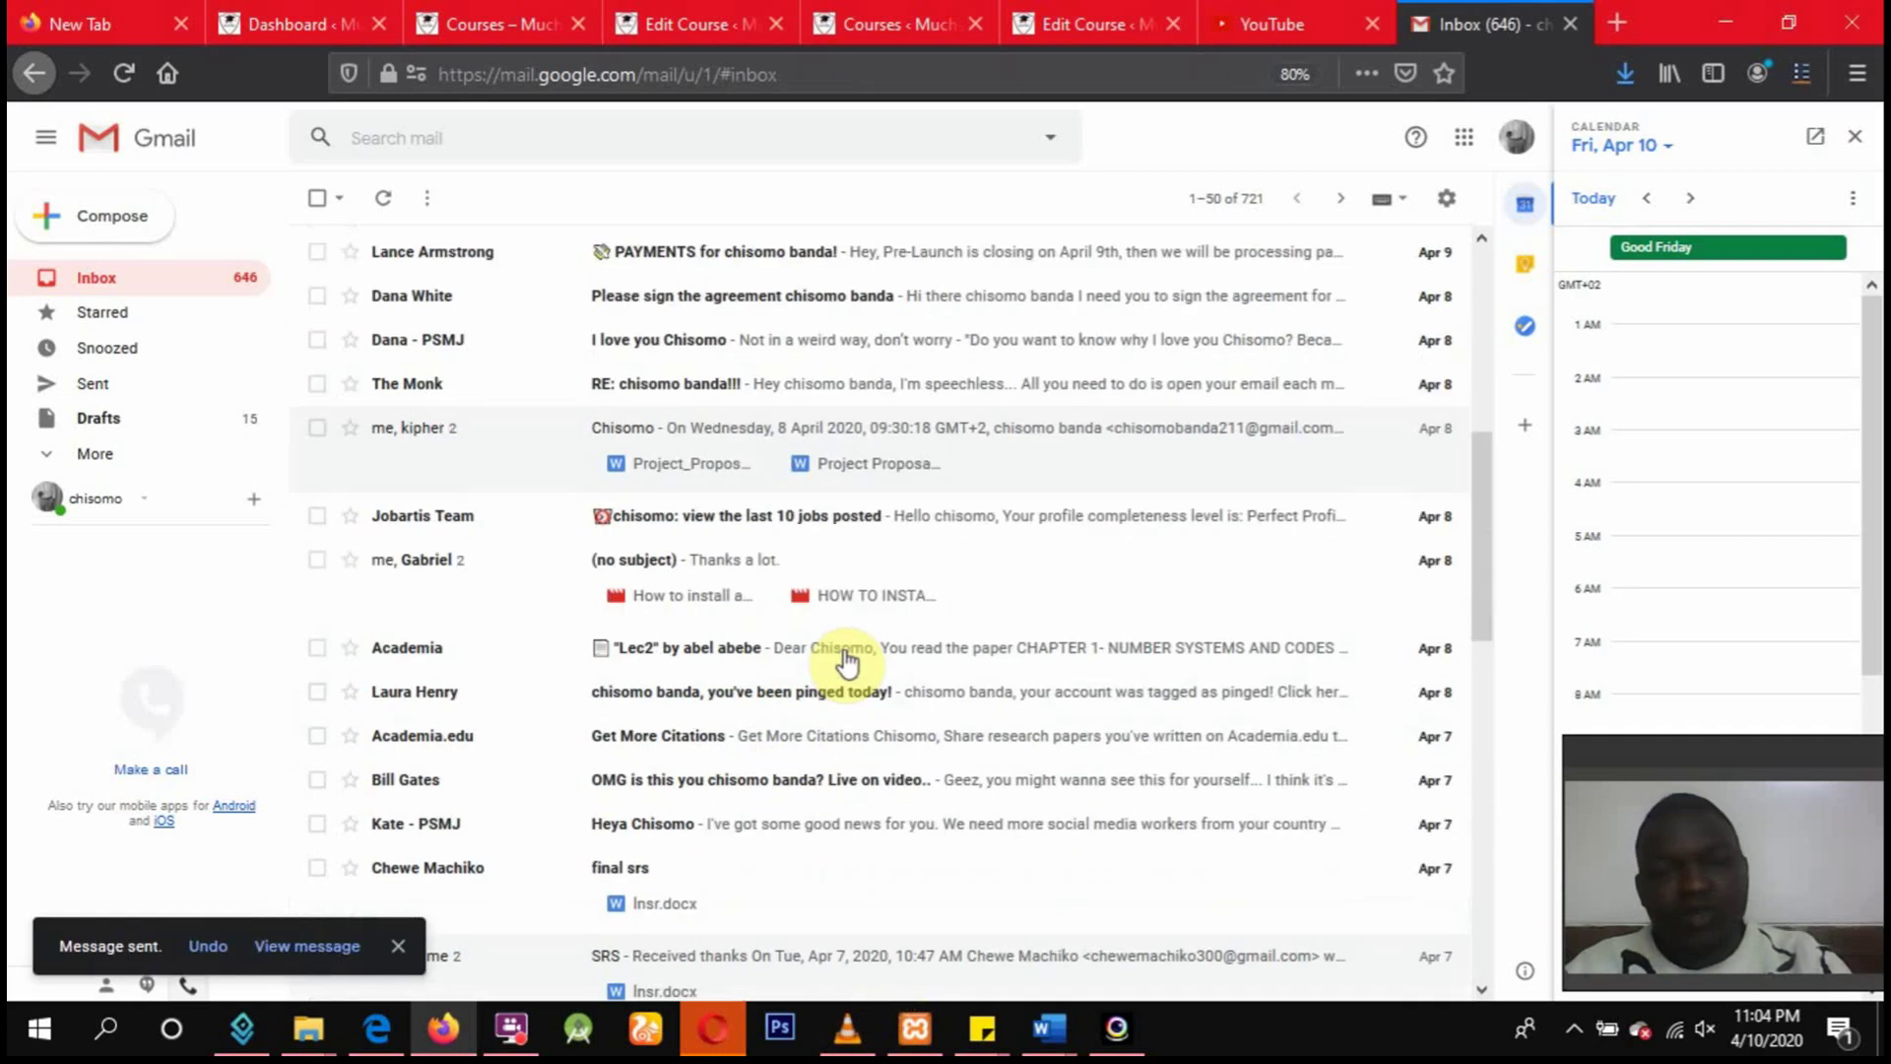
scroll(846, 663, "down", 1)
scroll(846, 663, "up", 2)
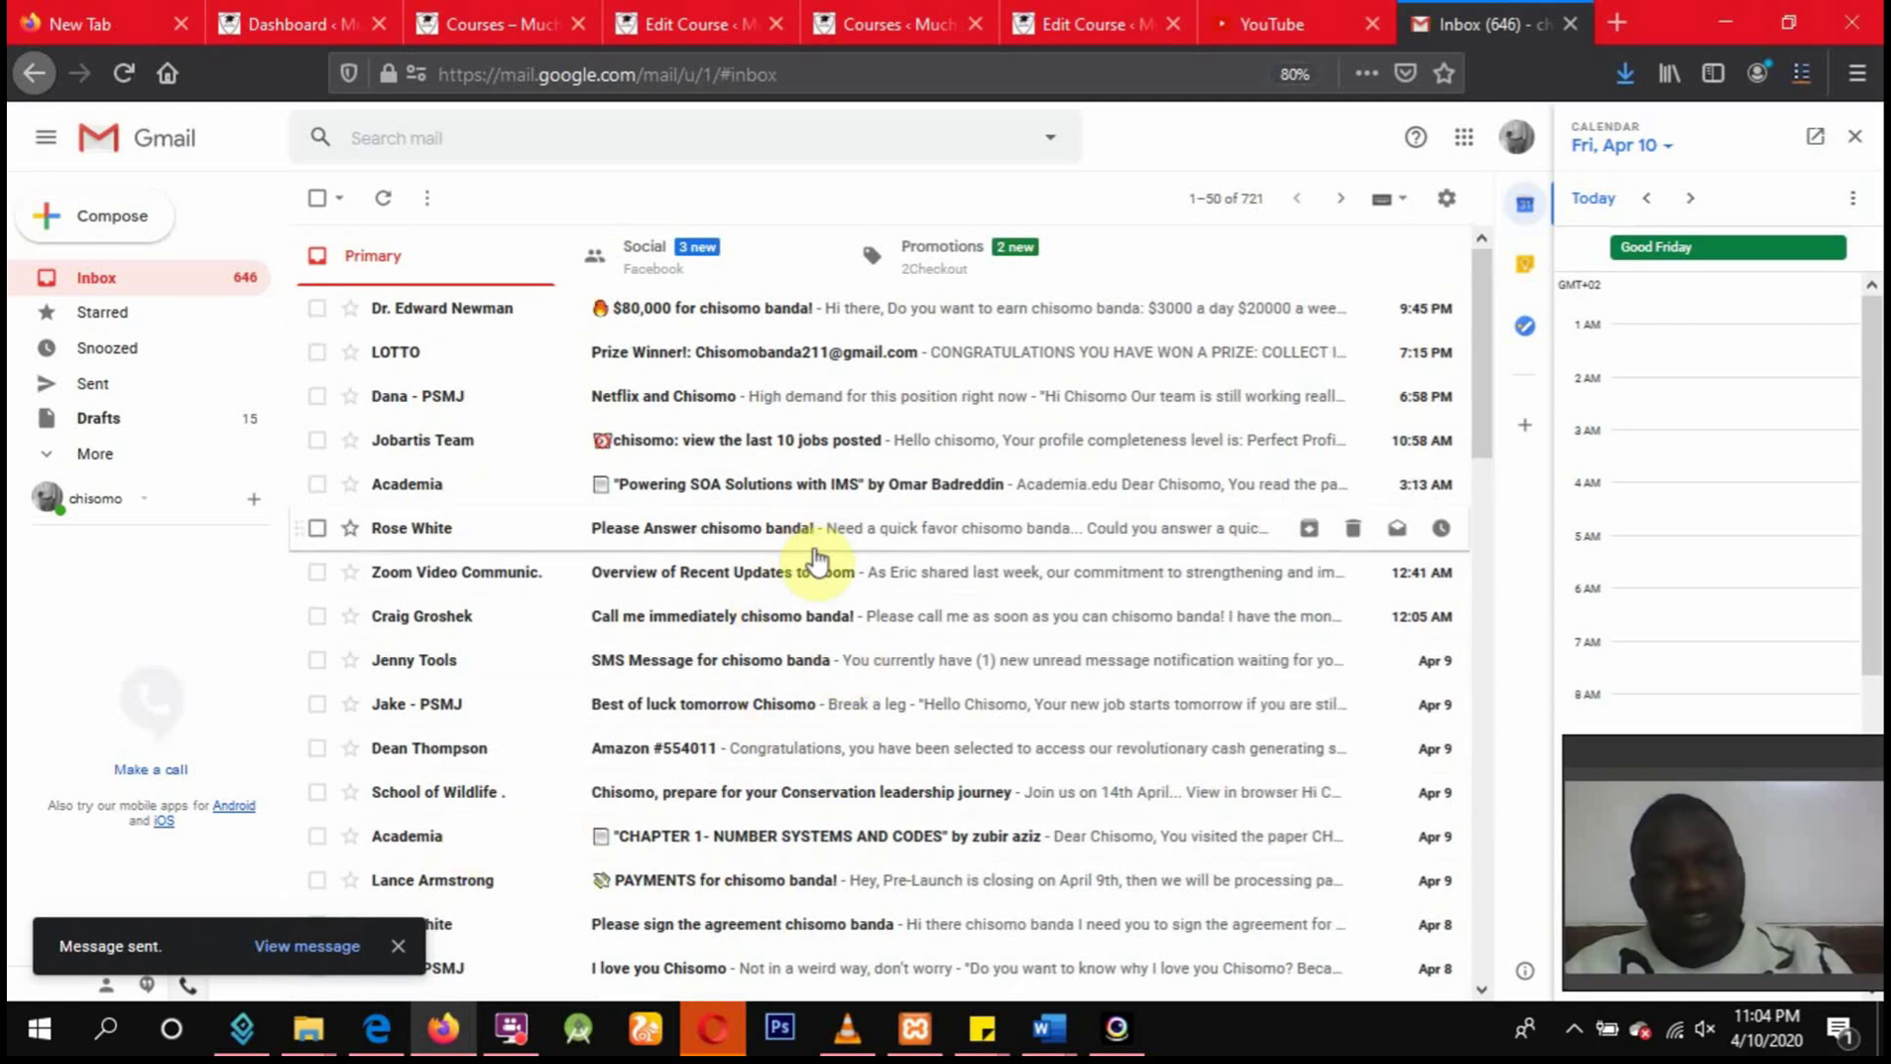
left_click(156, 280)
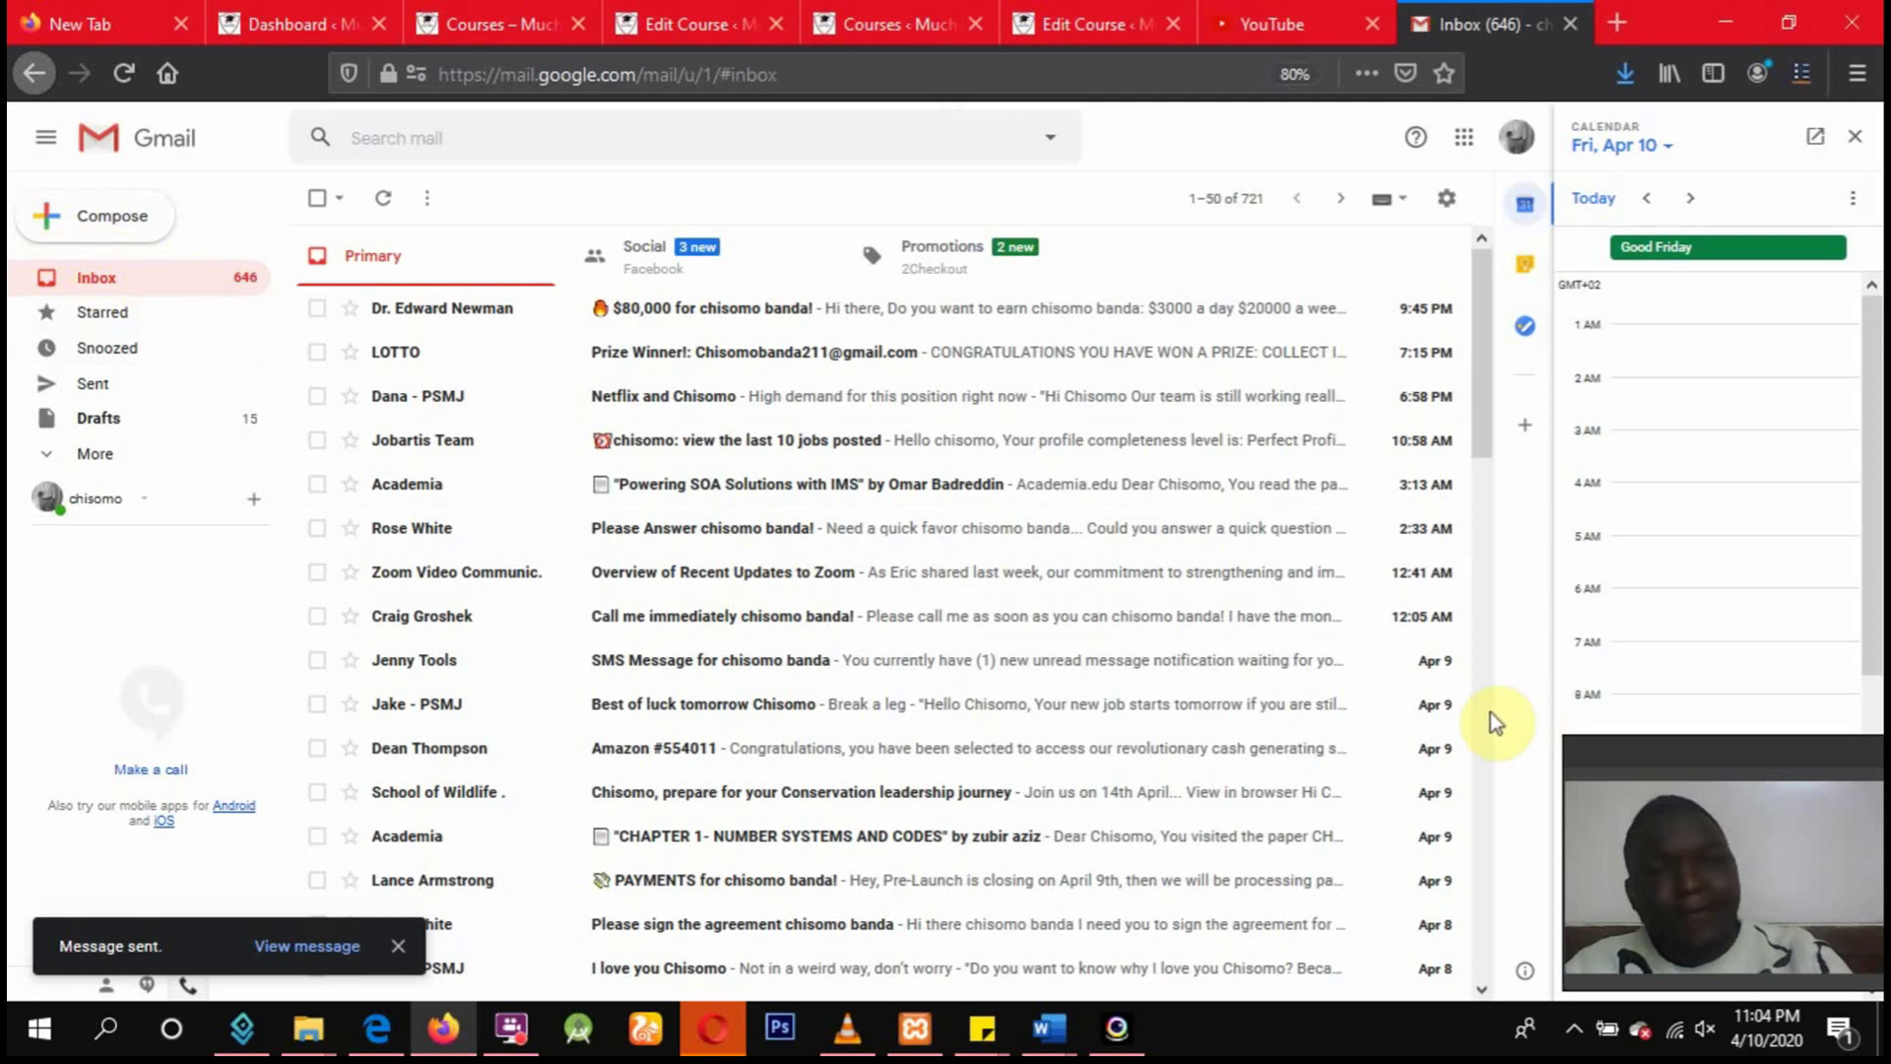